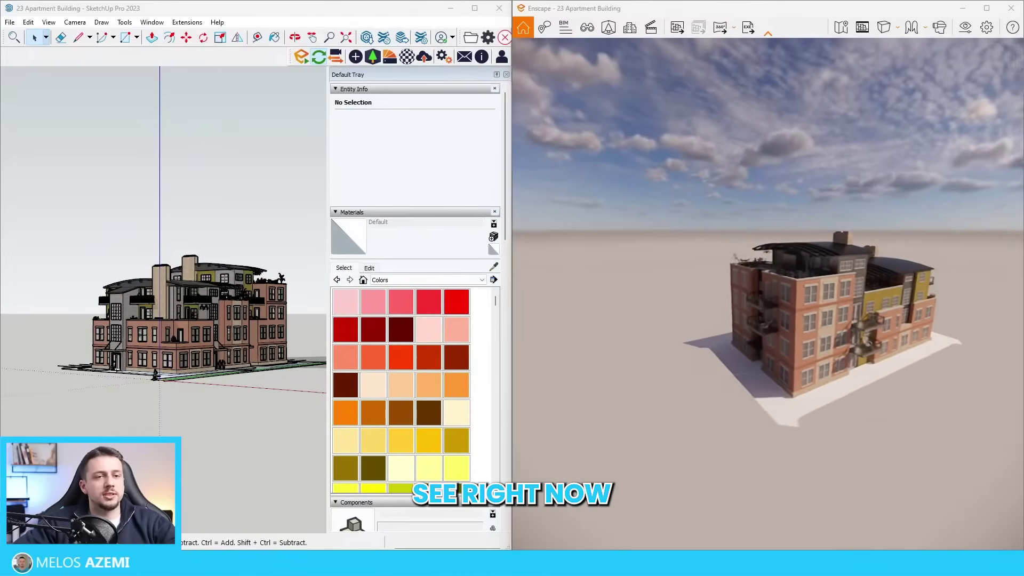
- Reposition the Enscape camera to a closer, near eye-level corner view of the apartment building
key("d")
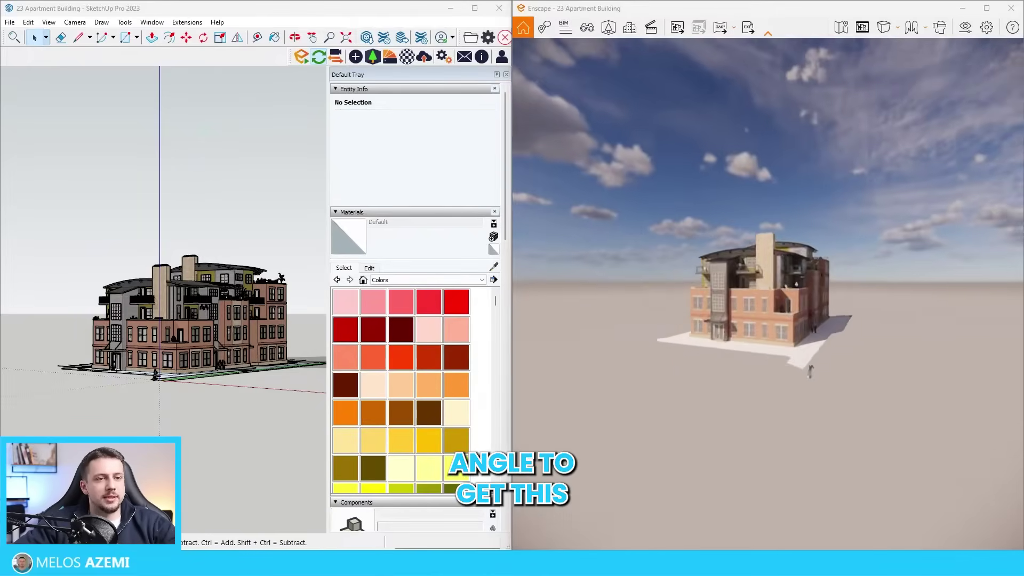
key("w")
right_click_drag(629, 319, 708, 322)
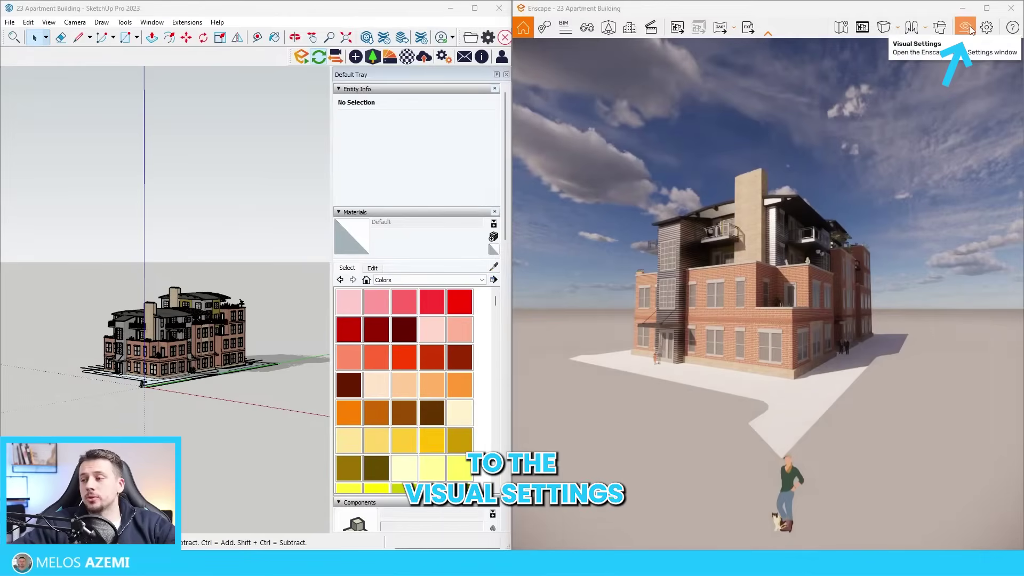
- In the Enscape visual settings, configure the camera with Two-Point projection, a 60° field of view and Ultra rendering quality
left_click(965, 27)
left_click_drag(688, 74, 68, 72)
left_click(101, 224)
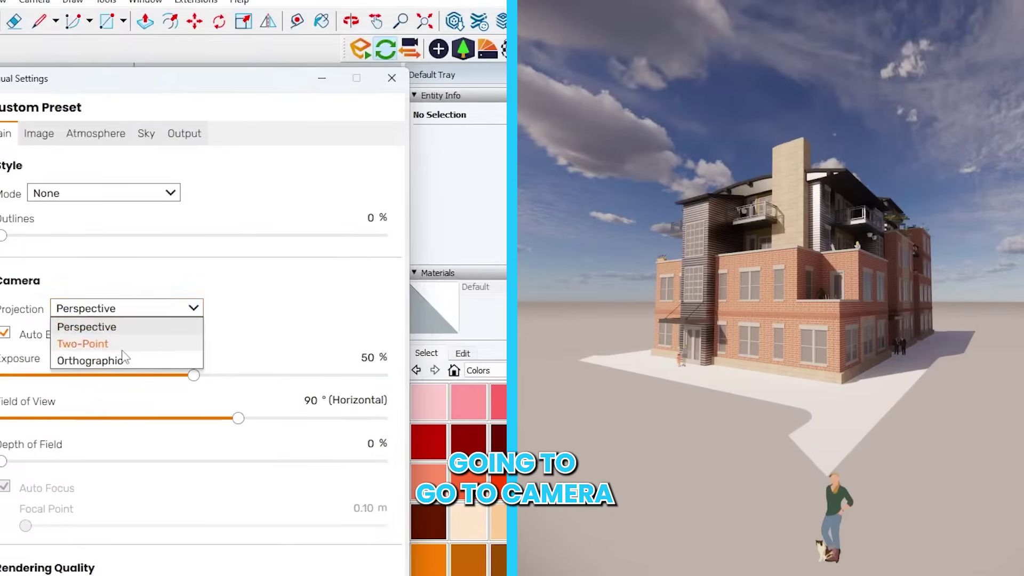
left_click(391, 78)
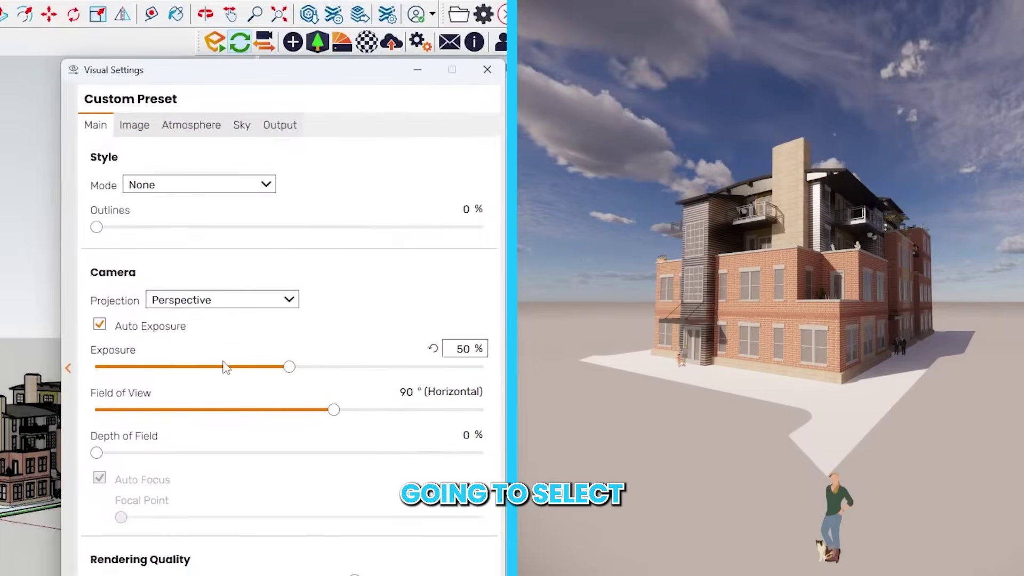
left_click(178, 334)
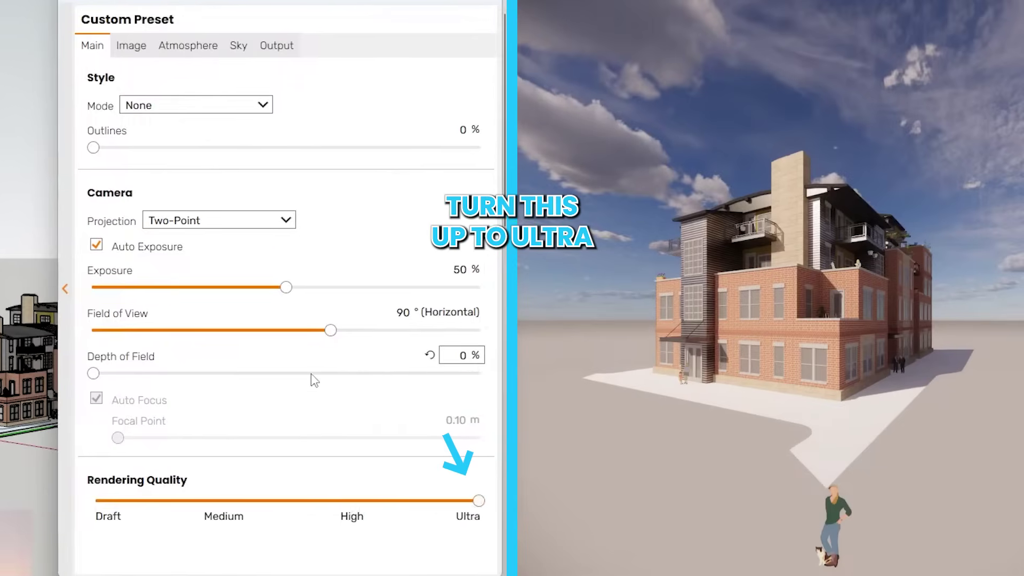
left_click(399, 314)
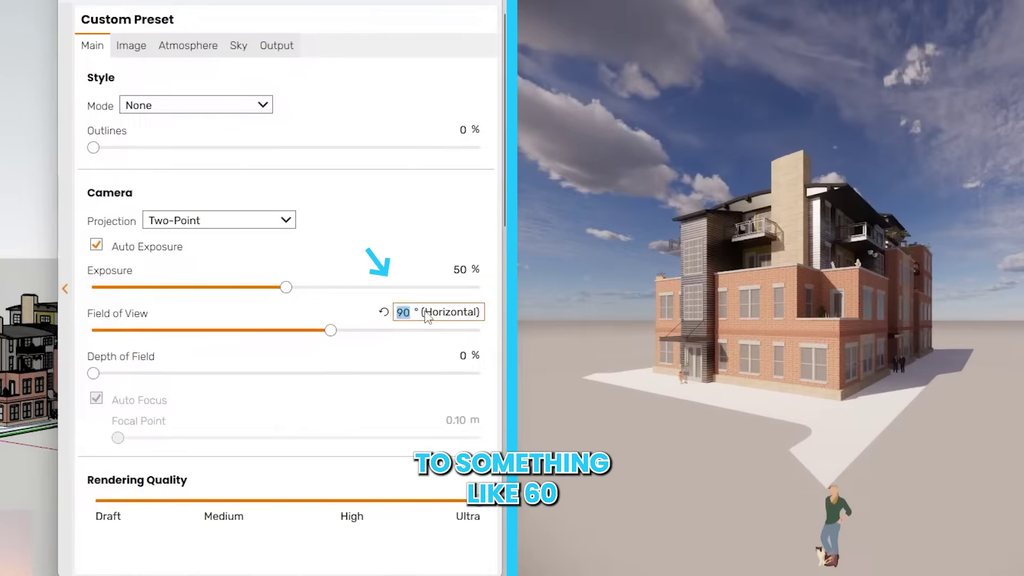
type("60")
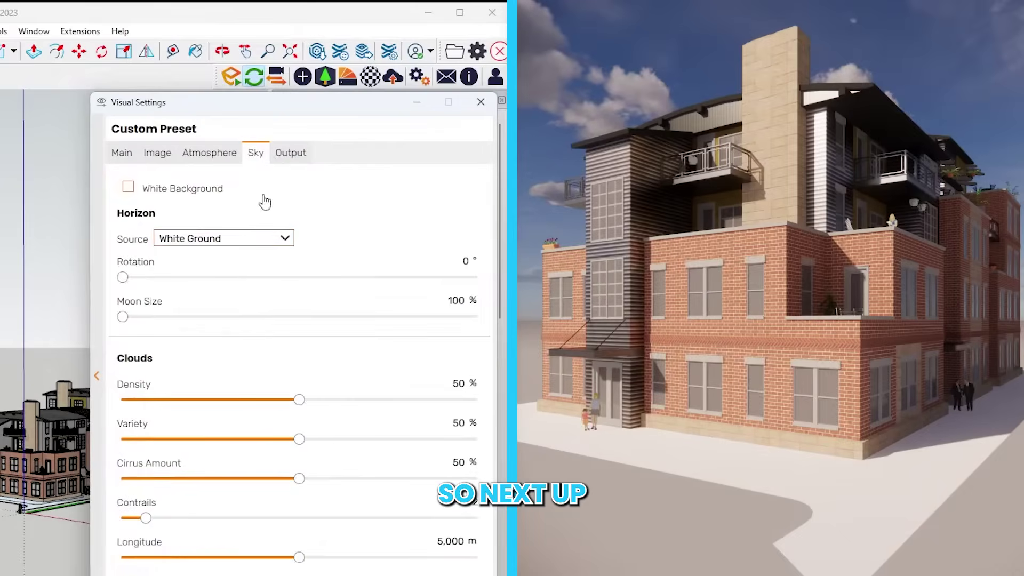
- Set a custom output resolution of 1080 × 1350 and turn on the safe frame
left_click(288, 151)
left_click(240, 206)
left_click(212, 303)
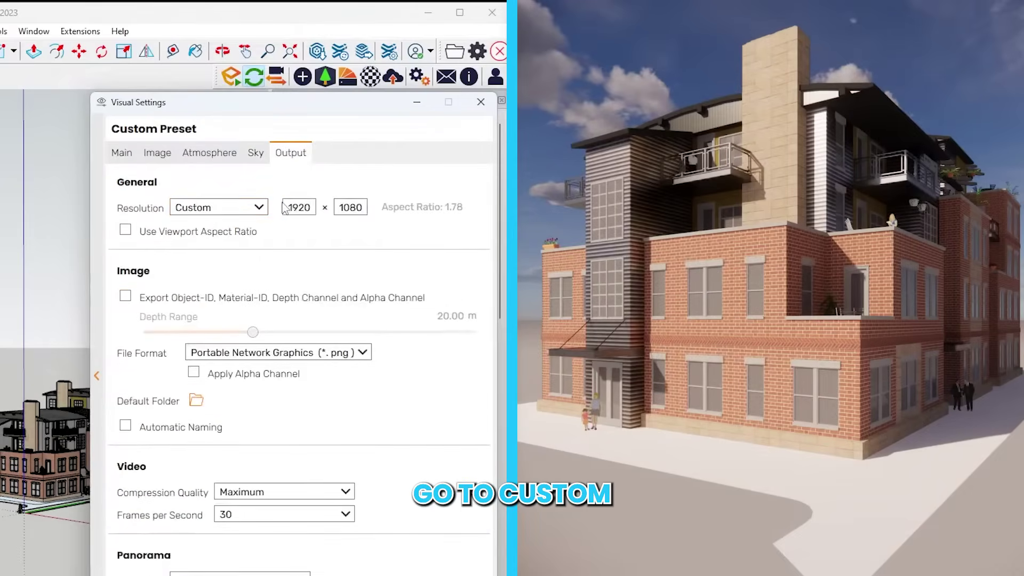
type("10")
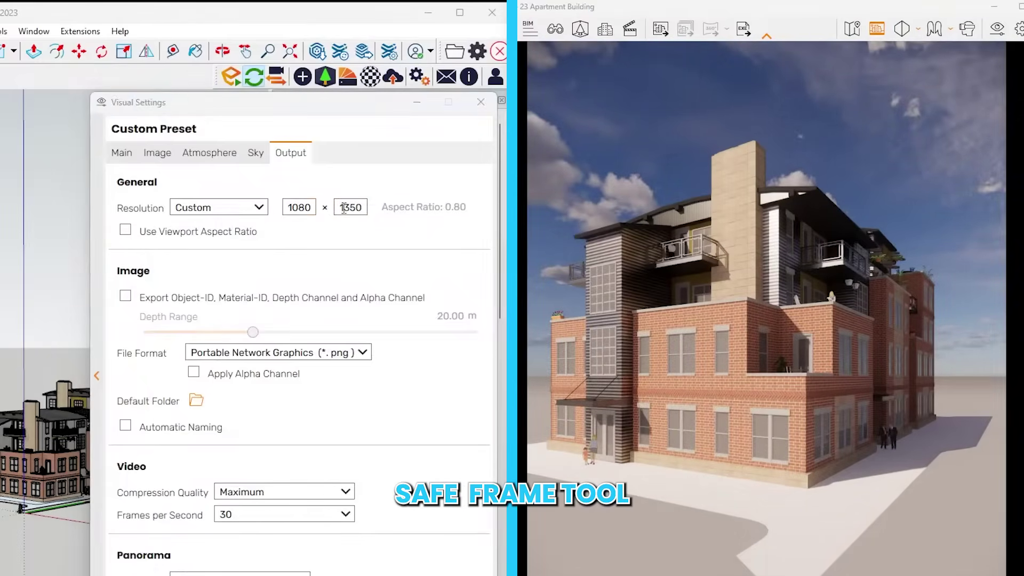
- Set the output resolution width to 1350 and reframe the whole building with the standing figure in the foreground
double_click(300, 209)
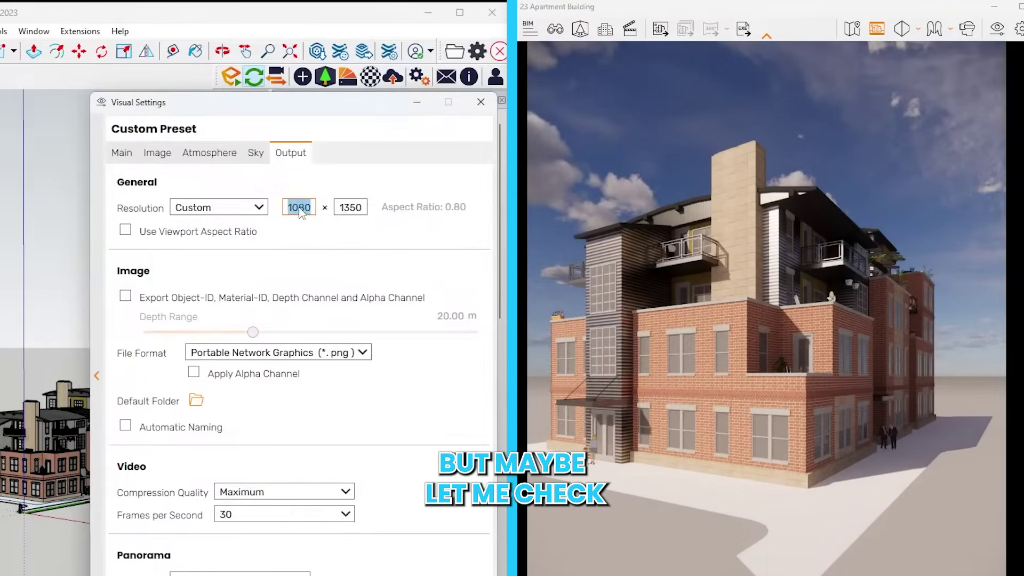
type("1350")
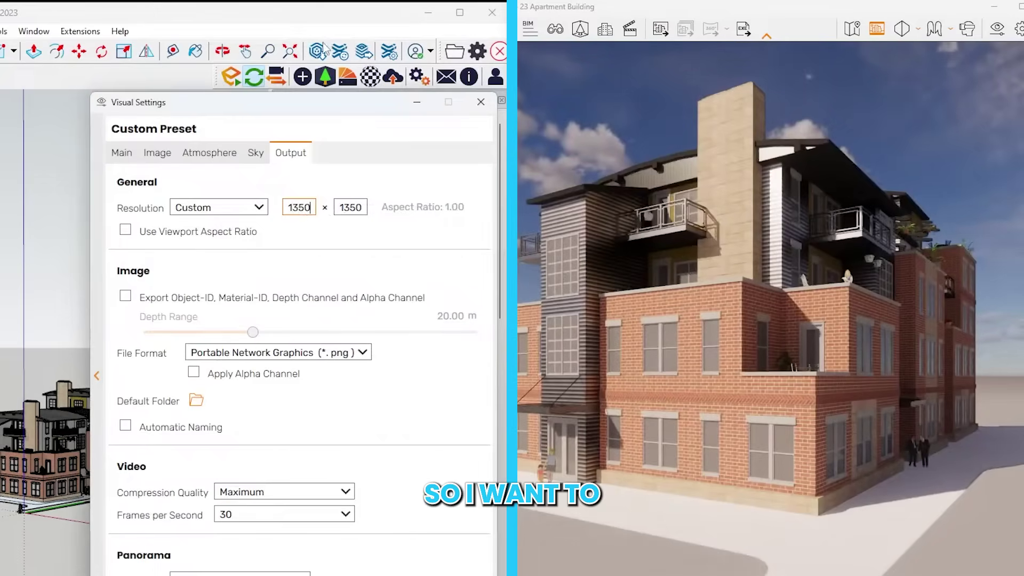
left_click(484, 101)
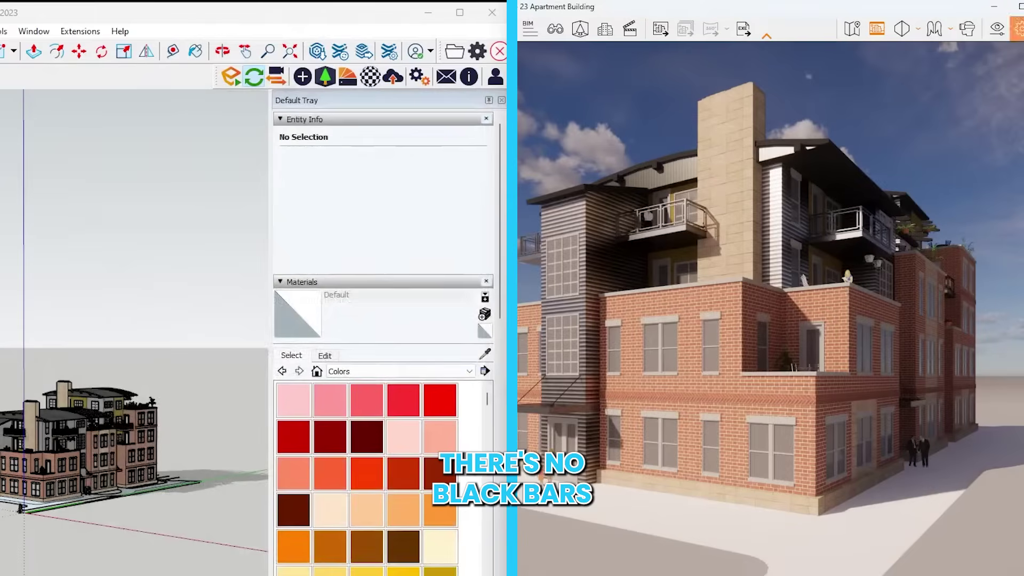
scroll(989, 432, "down", 3)
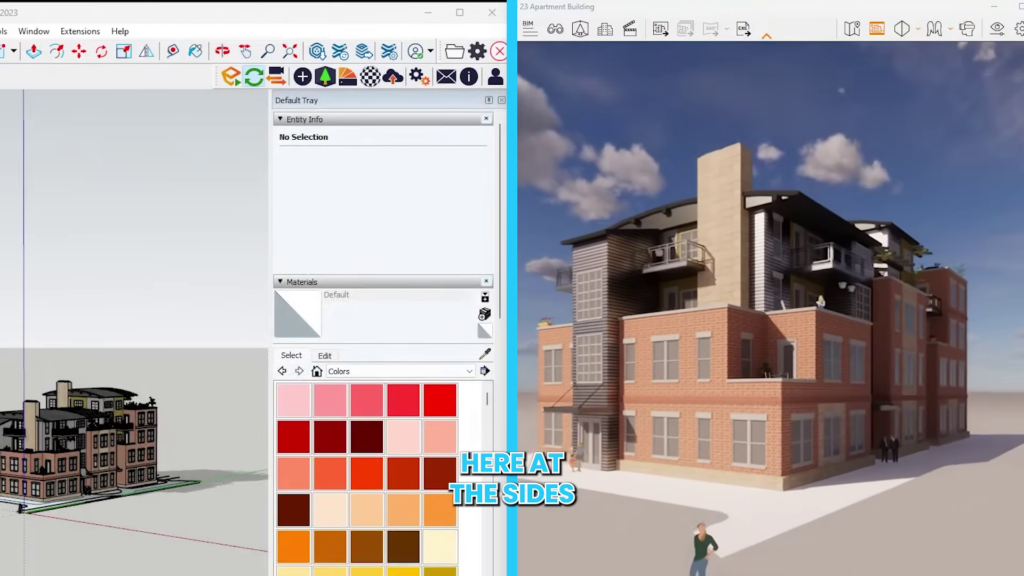
scroll(989, 431, "up", 1)
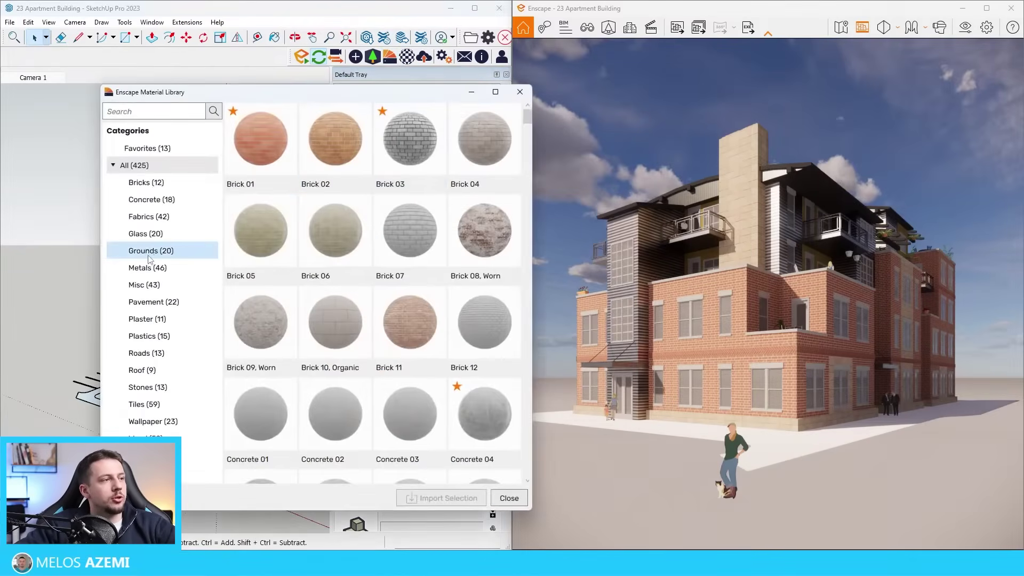
- Import the Grass 04 material from the Grounds category of the Enscape Material Library
left_click(148, 254)
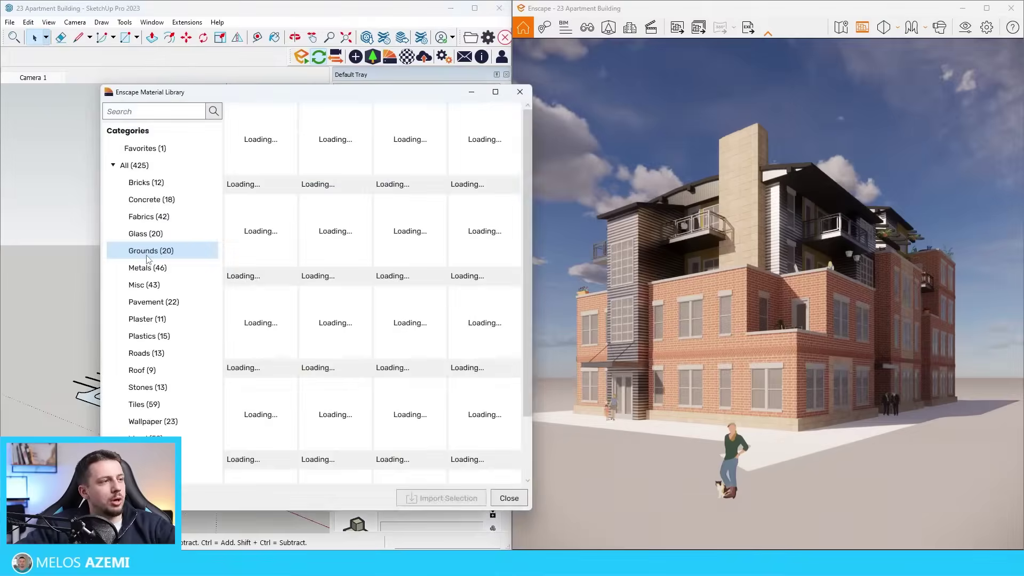
double_click(476, 413)
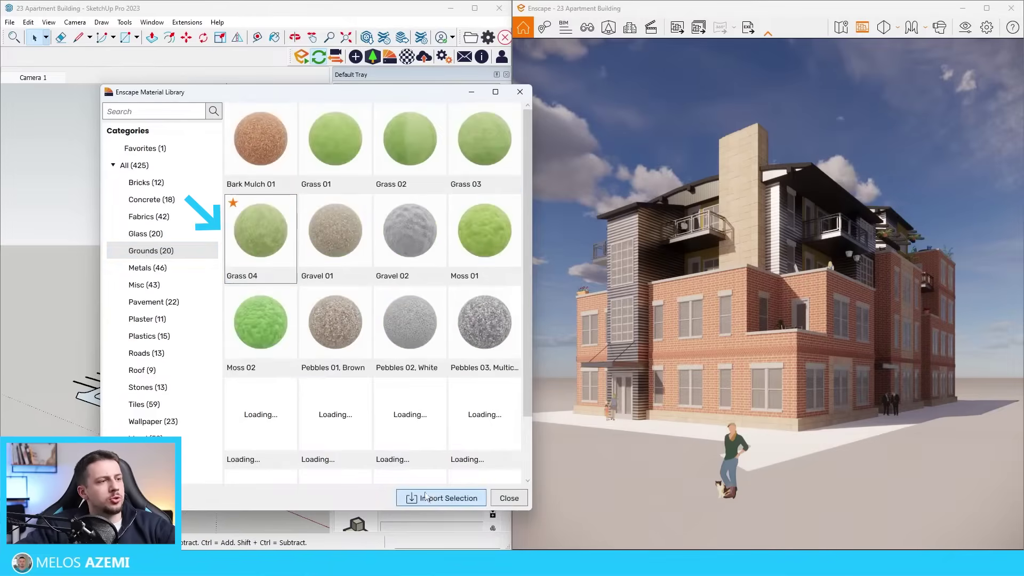
left_click(519, 93)
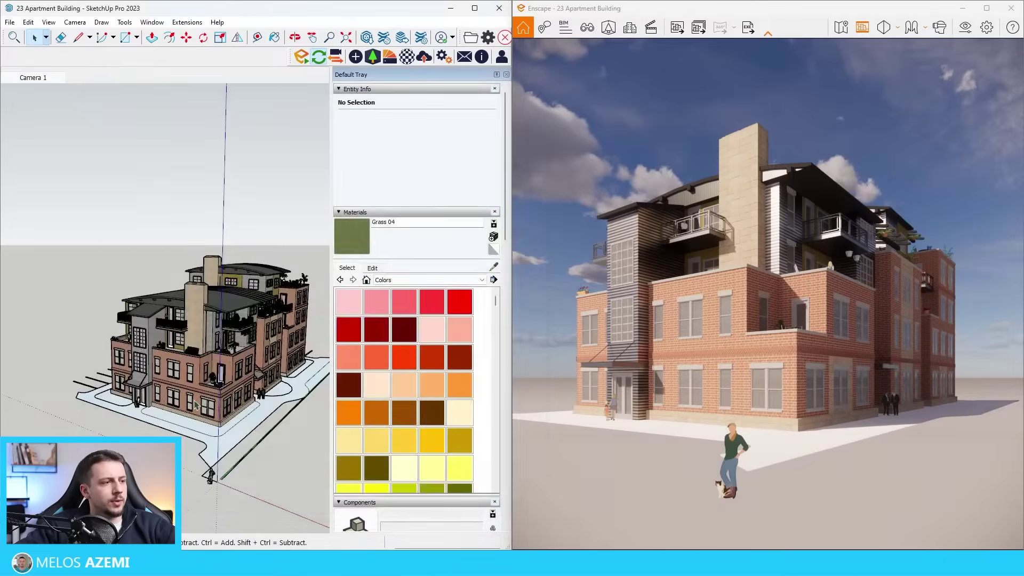
- Paint the curved lawn face around the building's front corner with Grass 04
scroll(227, 462, "up", 5)
left_click(207, 456)
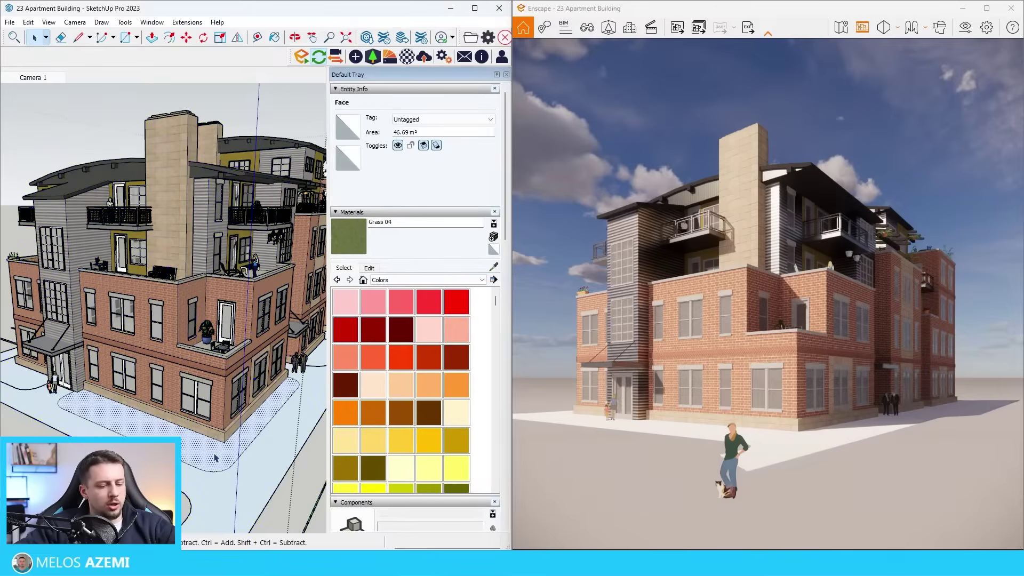
key("b")
left_click(216, 451)
- Try to paint the ground area beside the main entrance with Grass 04
scroll(56, 368, "up", 8)
scroll(56, 367, "down", 1)
left_click(80, 370)
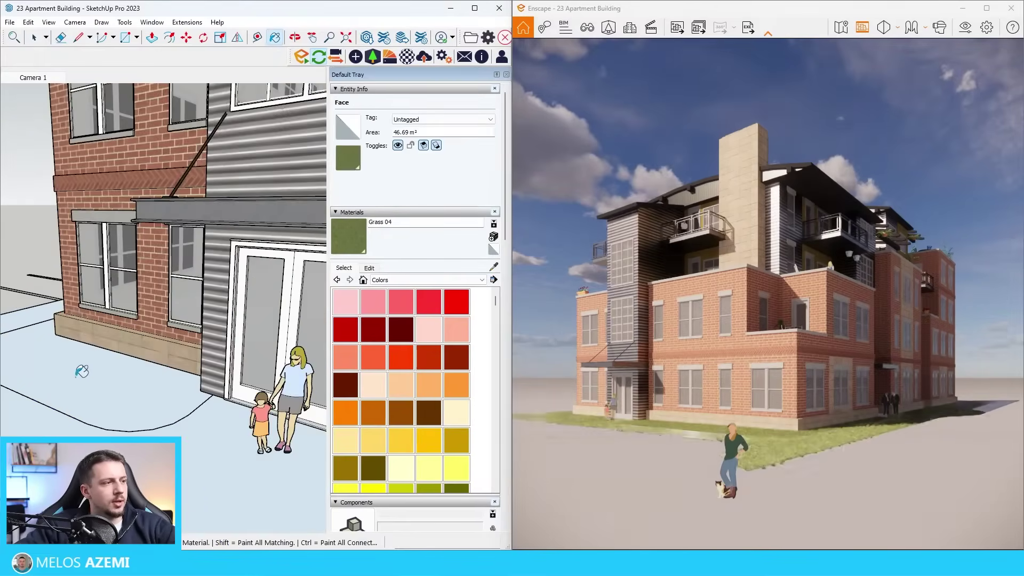
scroll(85, 393, "down", 5)
scroll(84, 393, "up", 1)
key("ctrl+z")
- Close the open lawn outline beside the parking-side door with a line and paint the enclosed face with Grass 04
scroll(89, 389, "up", 1)
key("space")
left_click(108, 407)
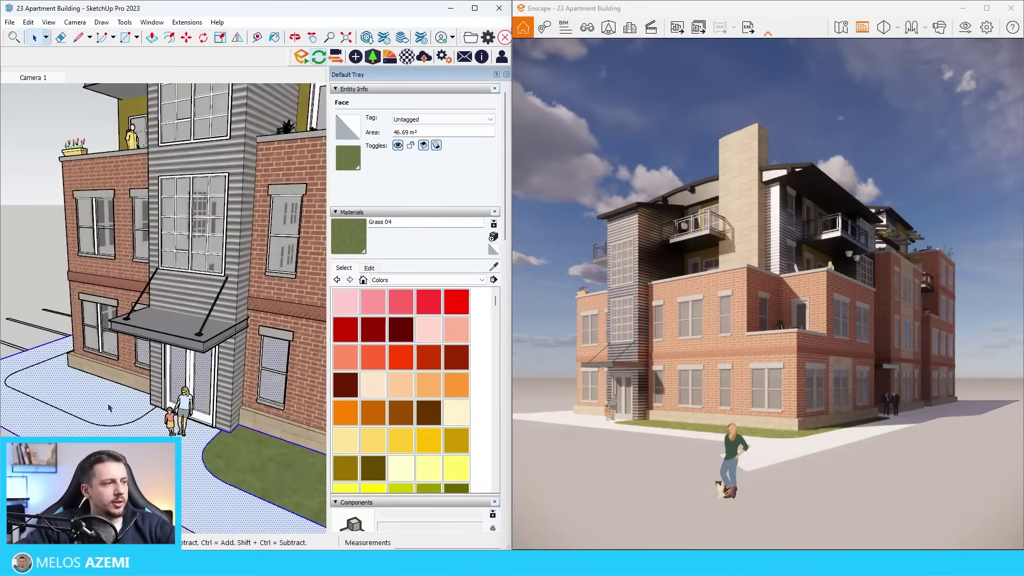
scroll(100, 403, "up", 1)
middle_click_drag(100, 403, 96, 389)
scroll(176, 389, "down", 5)
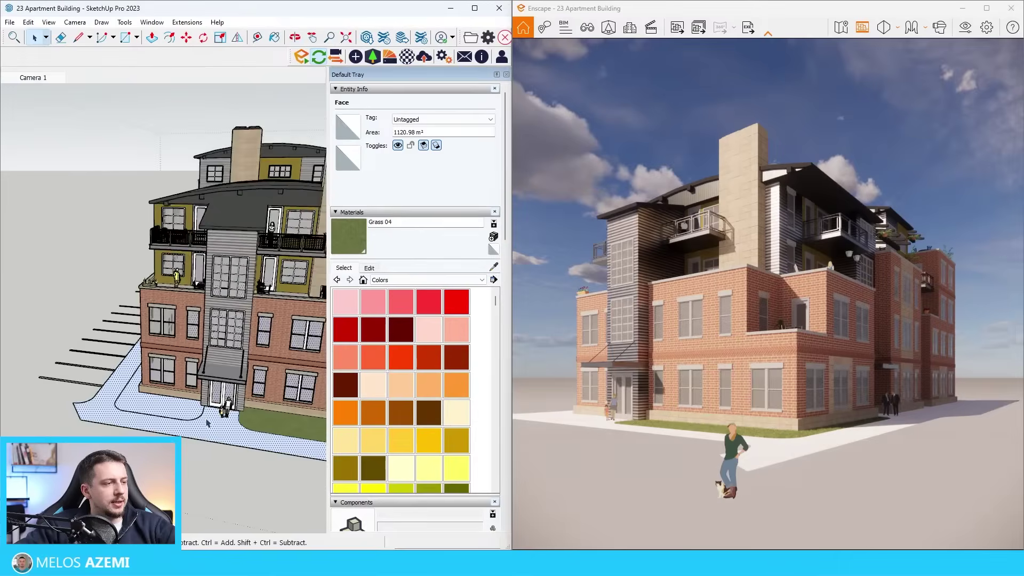
mouse_move(183, 375)
middle_mouse_down()
mouse_move(189, 397)
mouse_move(240, 406)
mouse_move(295, 376)
middle_mouse_up()
scroll(240, 400, "up", 4)
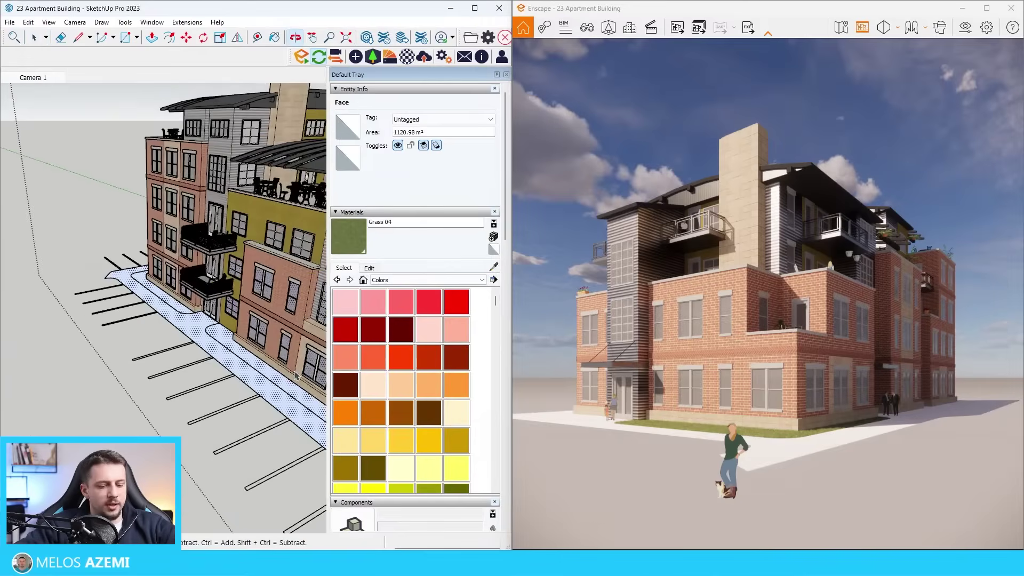
scroll(169, 315, "up", 5)
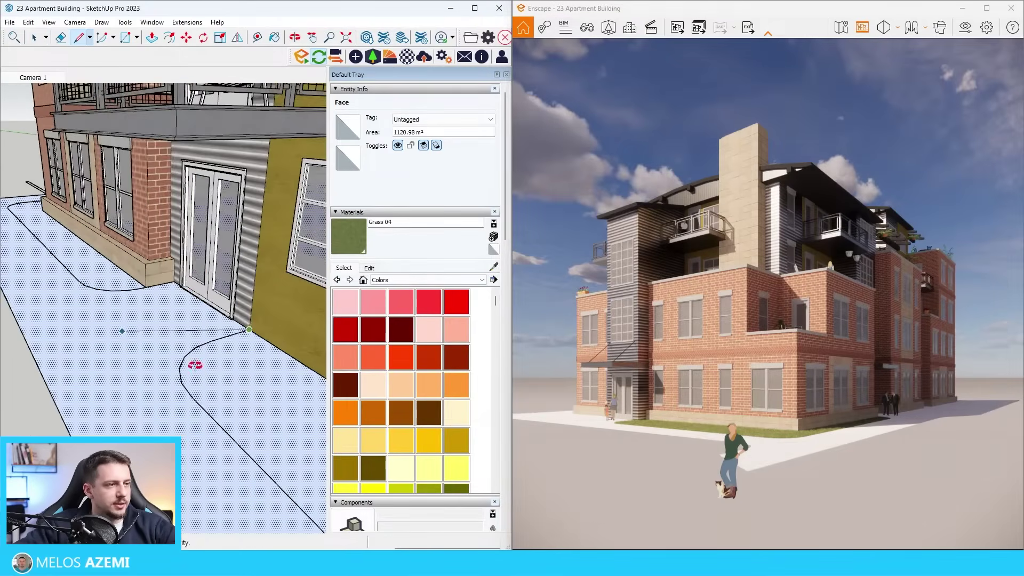
middle_click_drag(195, 365, 300, 305)
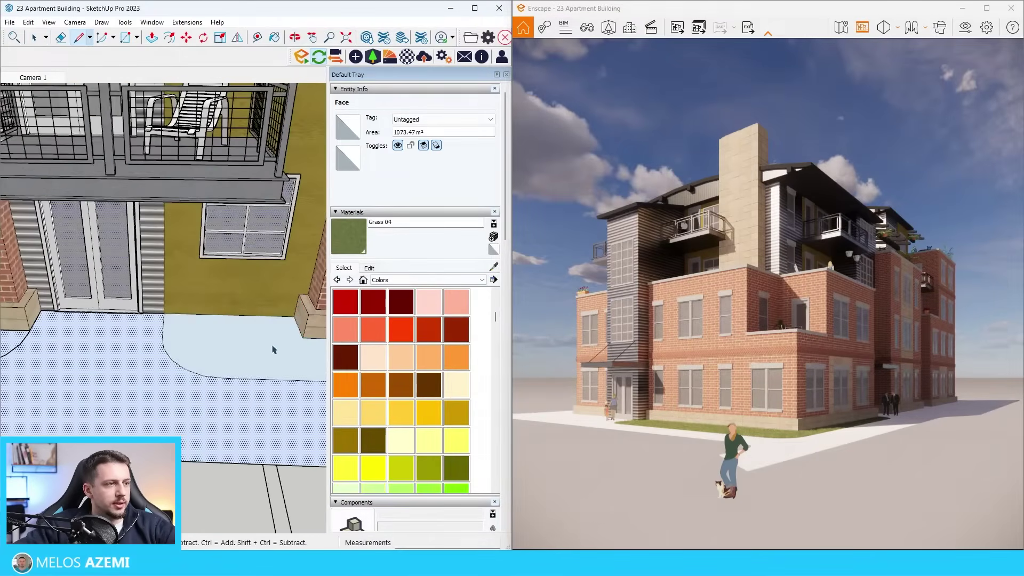
scroll(272, 344, "down", 10)
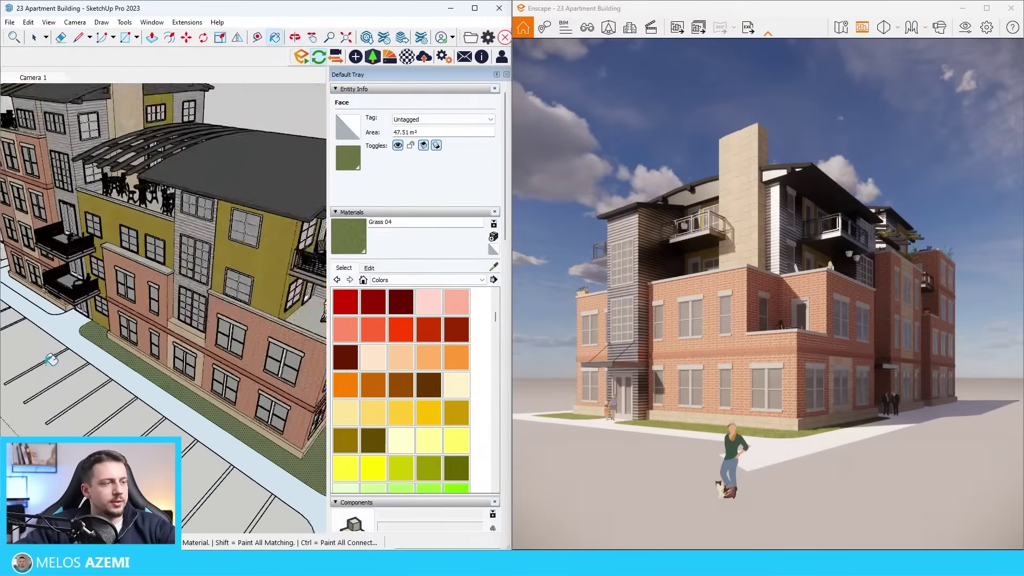
- Close the curved lawn outline next to the two men along the street facade and paint it with Grass 04
mouse_move(263, 364)
middle_mouse_down()
mouse_move(176, 350)
mouse_move(264, 327)
middle_mouse_up()
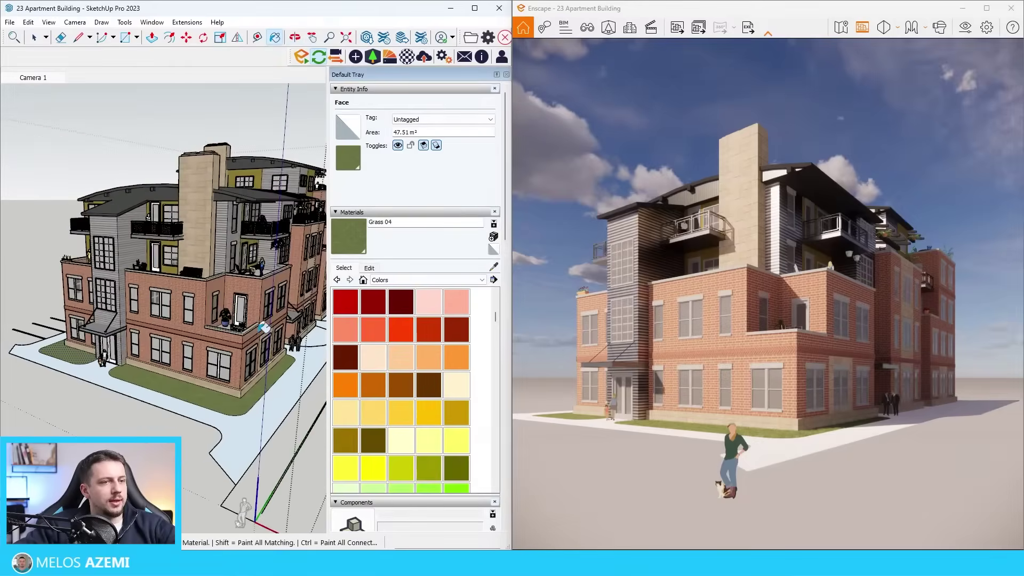
scroll(24, 354, "up", 4)
scroll(24, 354, "down", 4)
key("space")
scroll(233, 352, "up", 8)
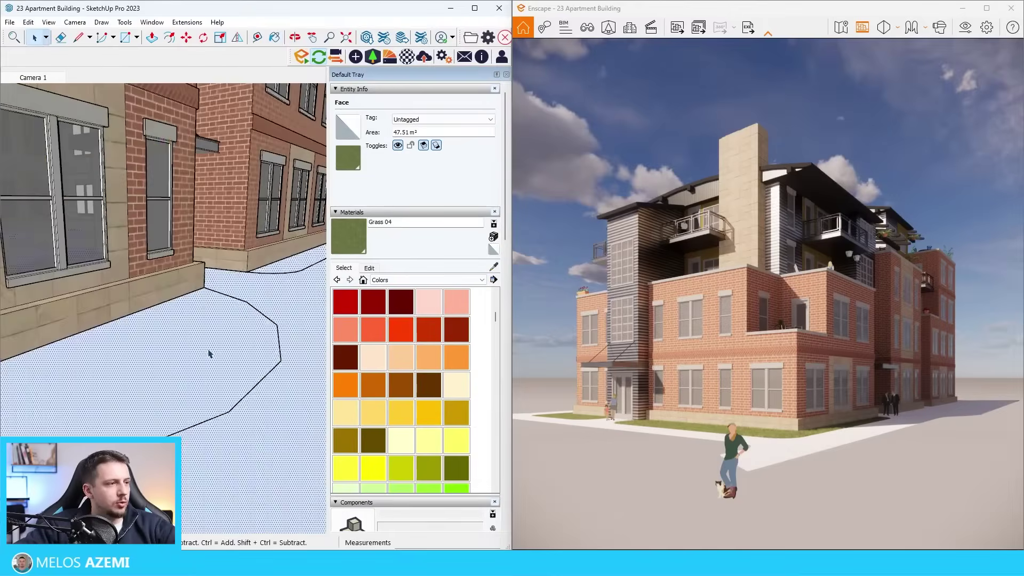
left_click(212, 354)
scroll(235, 359, "down", 2)
mouse_move(235, 359)
middle_mouse_down()
mouse_move(229, 373)
mouse_move(105, 403)
middle_mouse_up()
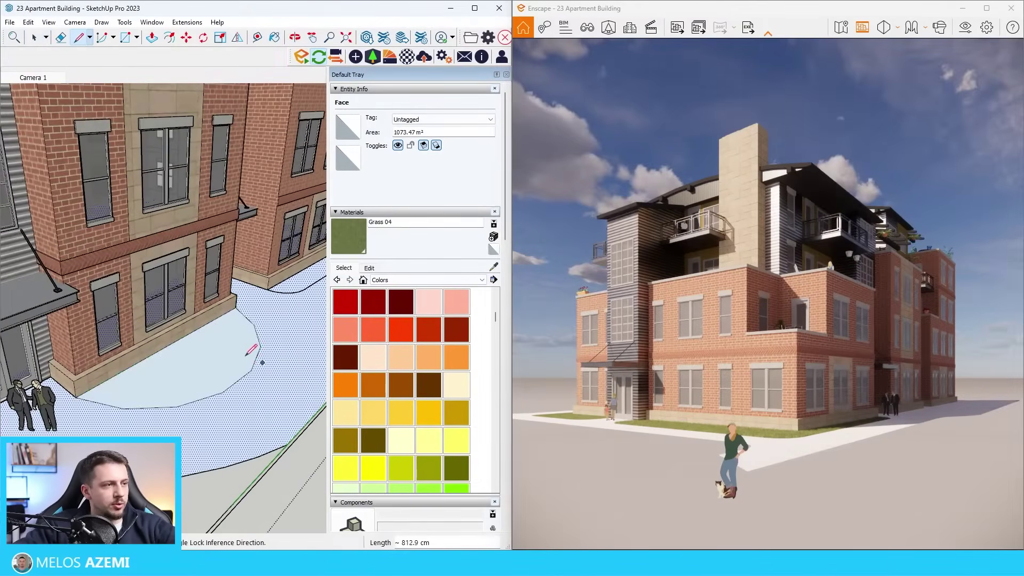
left_click(236, 350)
- Draw lines along the building base to close the lawn outline around the far street-side corner
scroll(236, 350, "down", 5)
scroll(137, 304, "up", 4)
key("space")
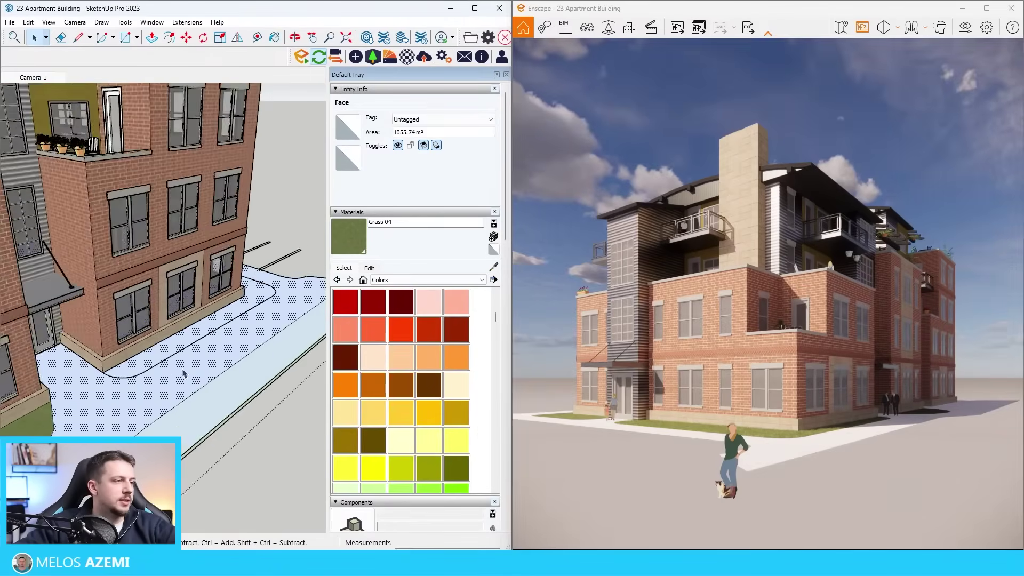
scroll(119, 364, "up", 4)
key("l")
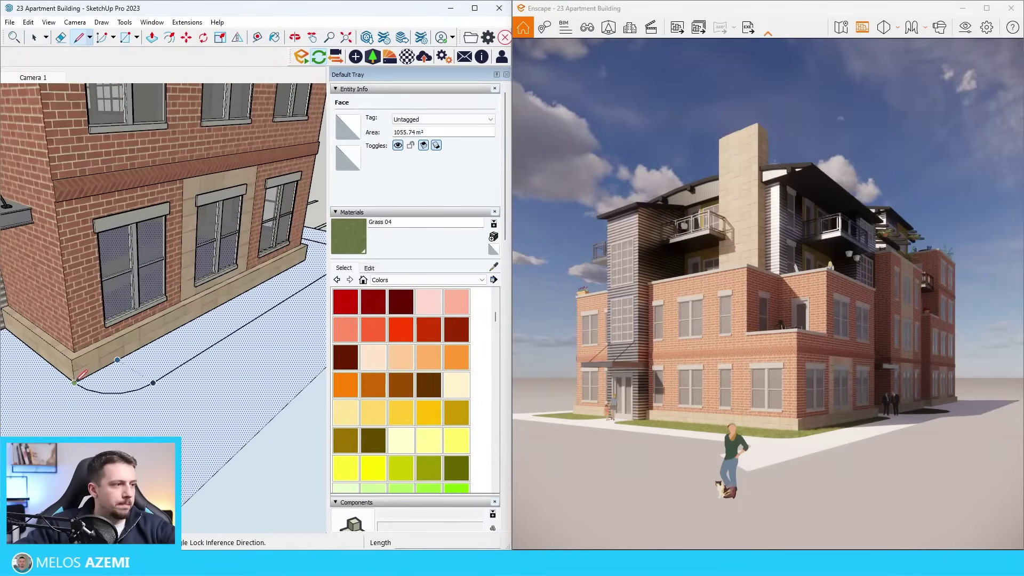
left_click(74, 383)
scroll(75, 382, "down", 3)
scroll(221, 295, "up", 3)
mouse_move(222, 295)
middle_mouse_down()
mouse_move(230, 319)
mouse_move(251, 304)
mouse_move(32, 311)
middle_mouse_up()
left_click(236, 321)
scroll(222, 347, "down", 1)
- Paint the enclosed lawn face at the building's far corner with Grass 04
key("space")
key("b")
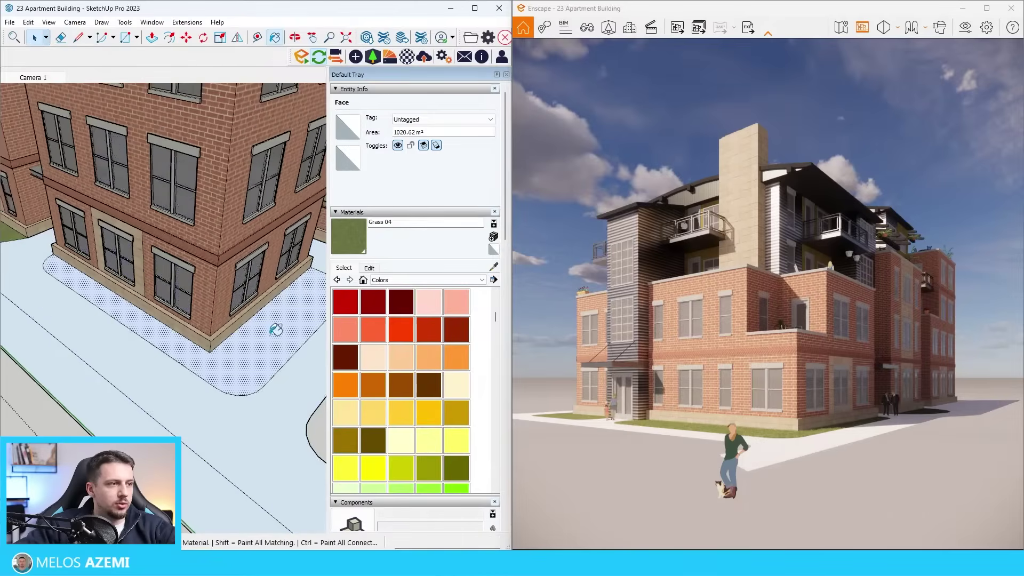
left_click(258, 334)
- Draw a large ground rectangle around the whole building, about 21466 × 19506 cm
scroll(257, 334, "down", 10)
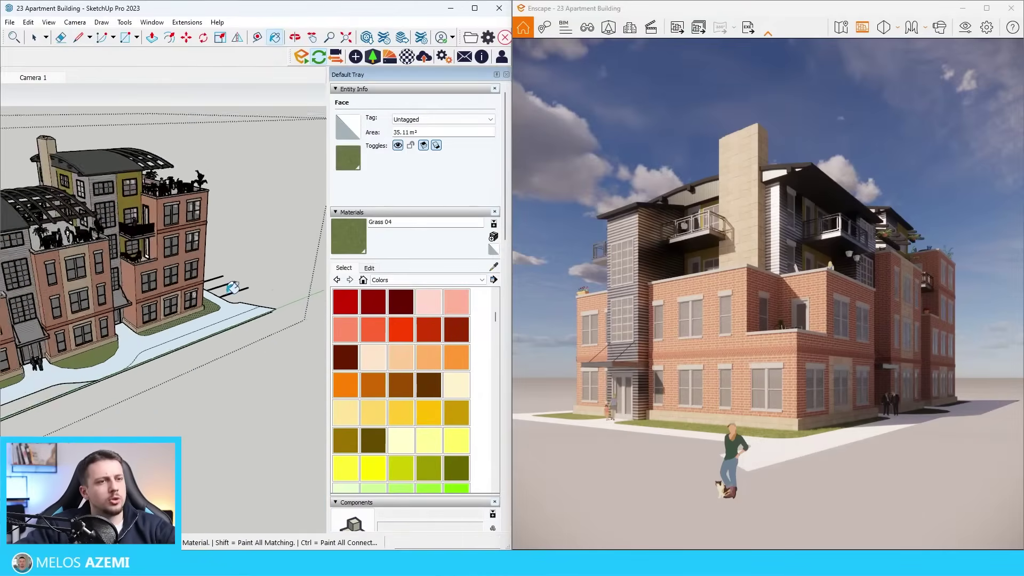
middle_click_drag(138, 268, 154, 248)
key("space")
left_click(174, 308)
scroll(197, 305, "up", 3)
middle_click_drag(197, 305, 256, 301)
left_click(67, 305)
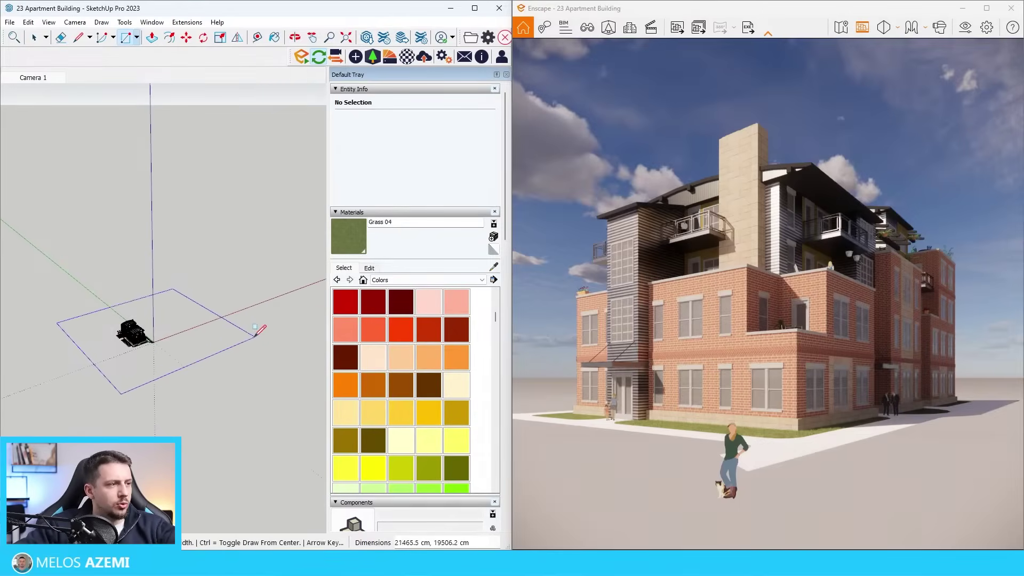
left_click(256, 336)
- Select the large ground rectangle together with its edges and turn it into a group
middle_click_drag(210, 315, 198, 301)
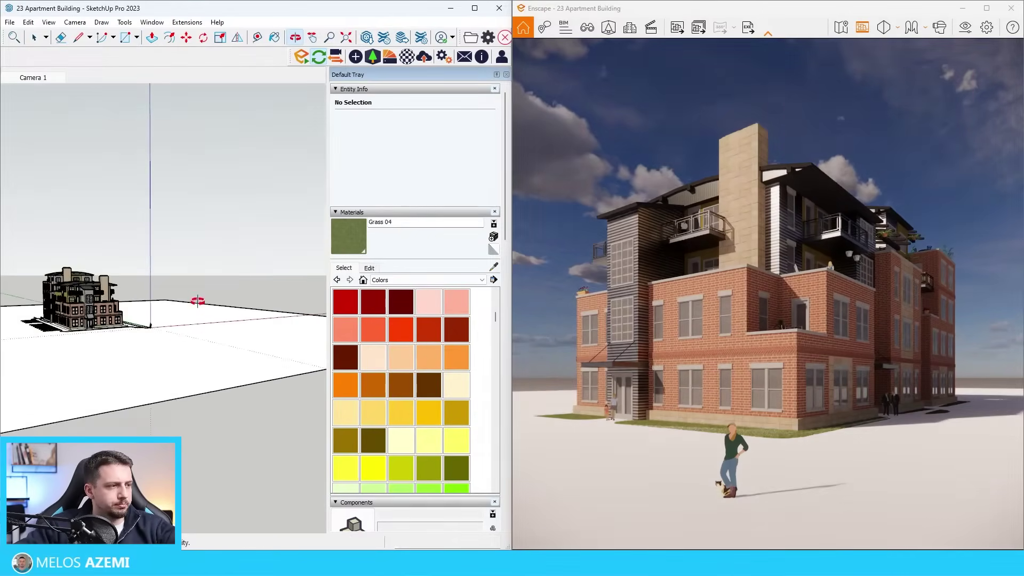
key("space")
double_click(204, 344)
right_click(205, 342)
left_click(261, 434)
scroll(163, 321, "up", 2)
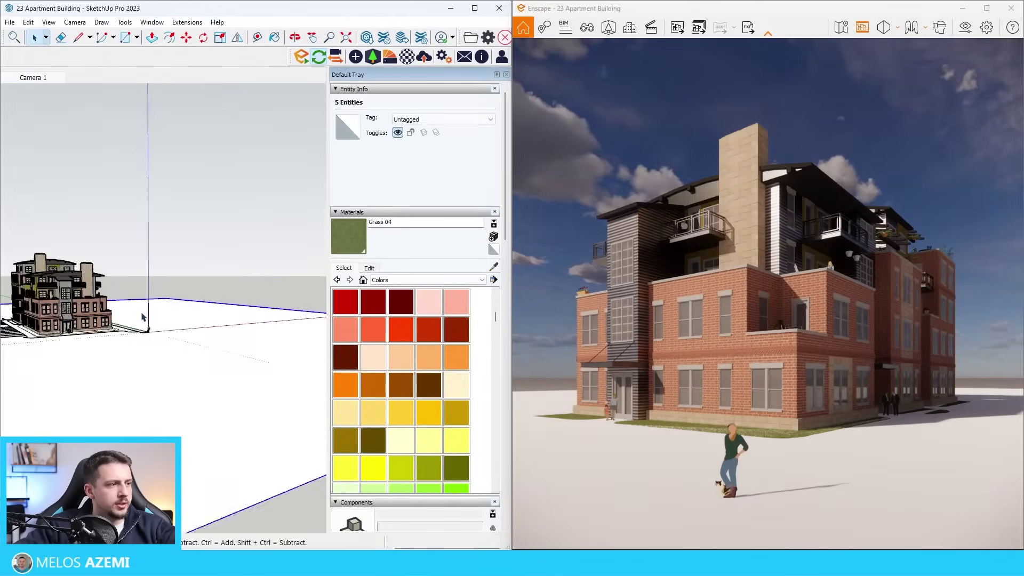
key("ctrl+g")
- Move the ground group down along the blue axis, using the sidewalk corner near the standing woman as the base point
scroll(143, 317, "up", 3)
key("m")
scroll(143, 317, "down", 2)
scroll(191, 372, "up", 2)
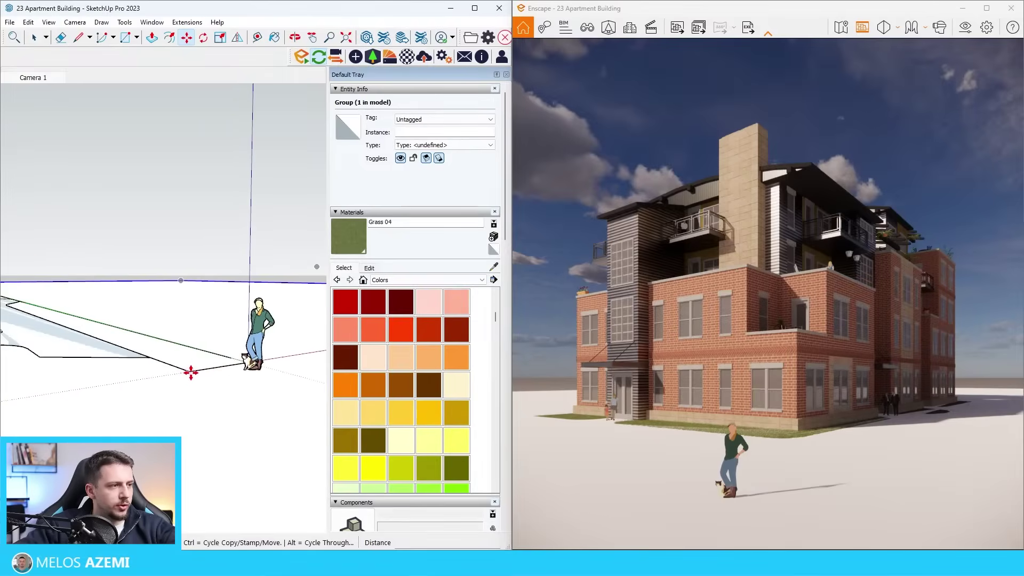
left_click(191, 372)
scroll(189, 373, "down", 3)
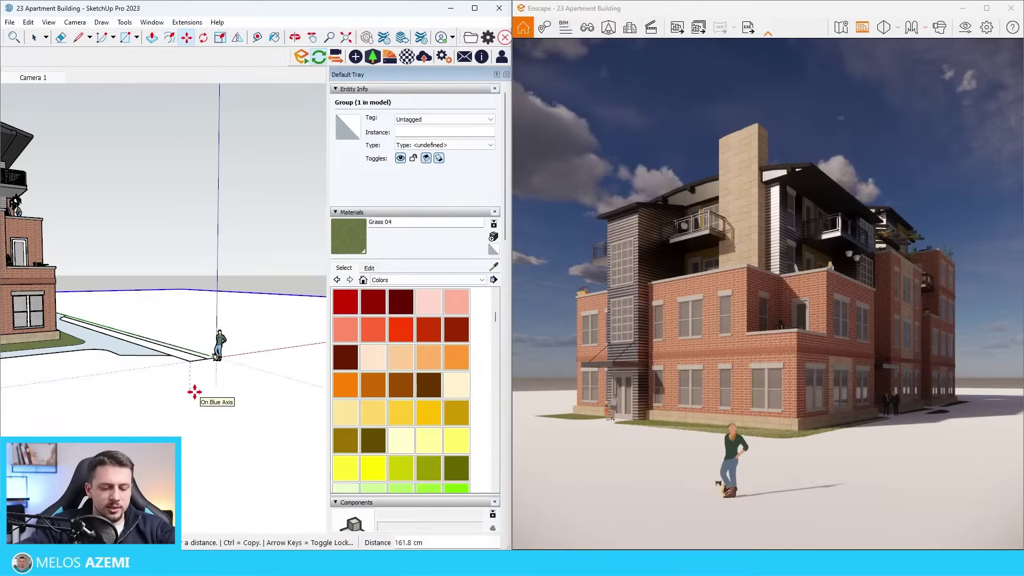
key("Return")
key("space")
- Lower the ground group a further 29.5 cm along the blue axis, measured from the sidewalk's corner
scroll(220, 359, "down", 4)
middle_click_drag(221, 359, 156, 370)
scroll(157, 370, "up", 1)
scroll(157, 370, "up", 5)
key("m")
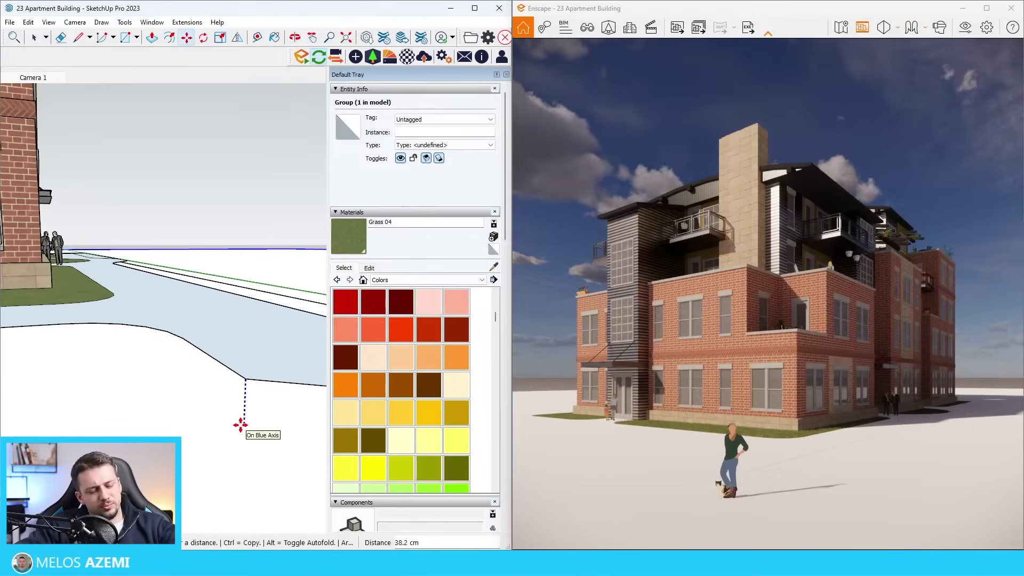
left_click(239, 424)
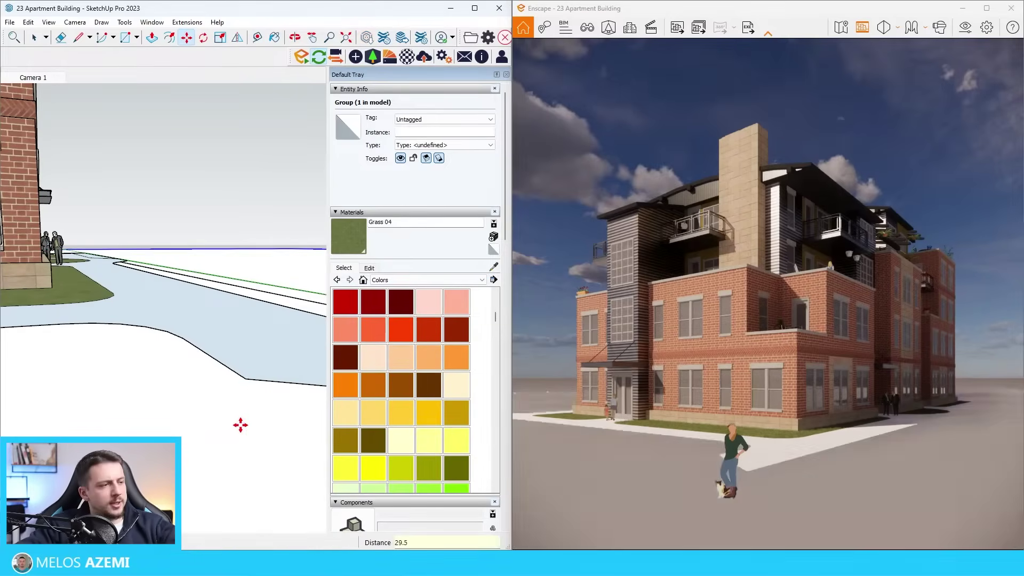
- Push/Pull the underside of the sidewalk down to the ground plane so that it forms a solid curb
mouse_move(240, 423)
middle_mouse_down()
mouse_move(182, 378)
mouse_move(155, 375)
mouse_move(181, 294)
mouse_move(181, 370)
mouse_move(192, 228)
middle_mouse_up()
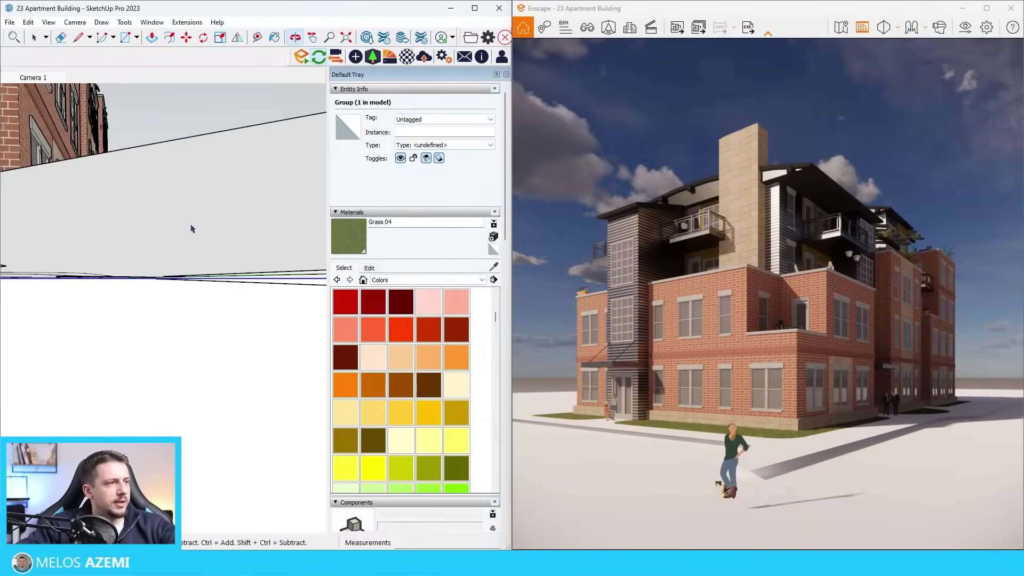
left_click(244, 252)
key("p")
left_click(221, 240)
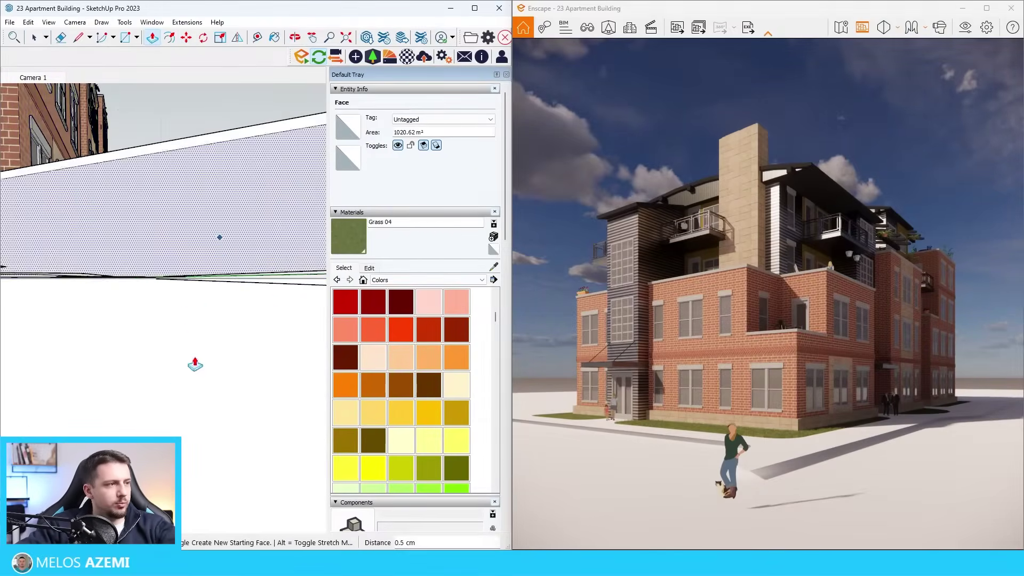
left_click(183, 430)
- Search the Enscape material library for asphalt and road surfaces and import Road 04
middle_click_drag(181, 271, 156, 341)
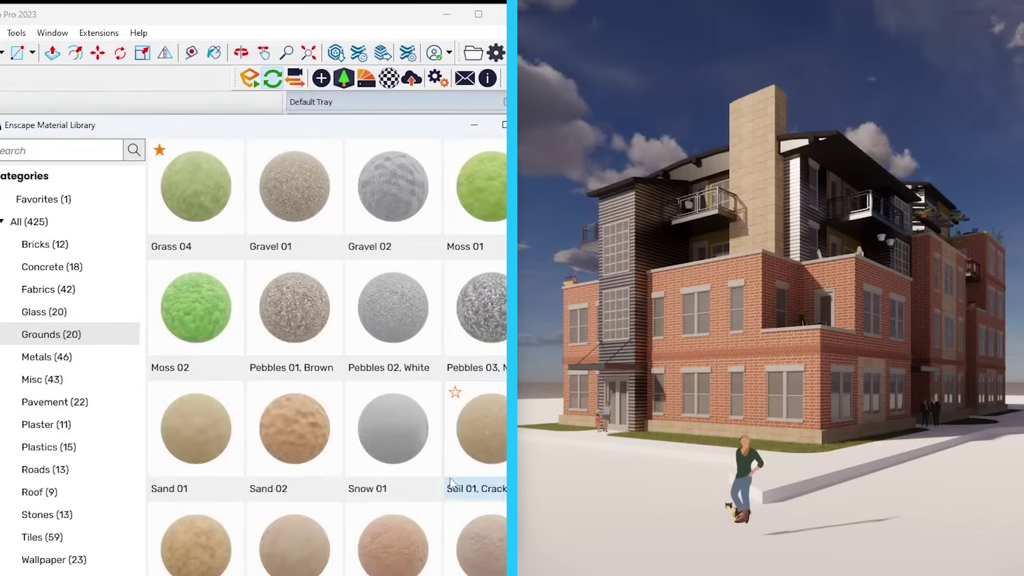
scroll(327, 352, "up", 2)
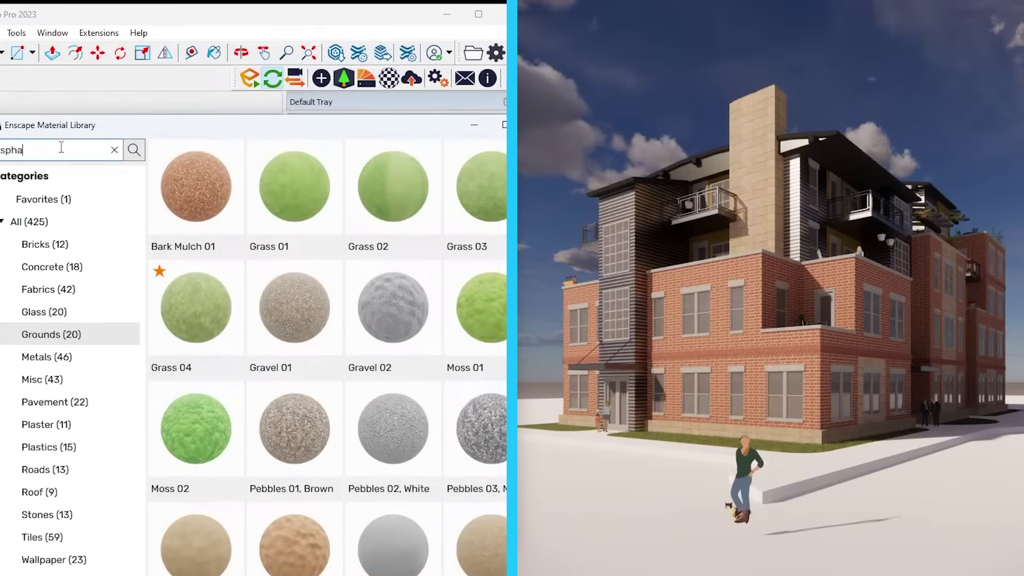
key("Return")
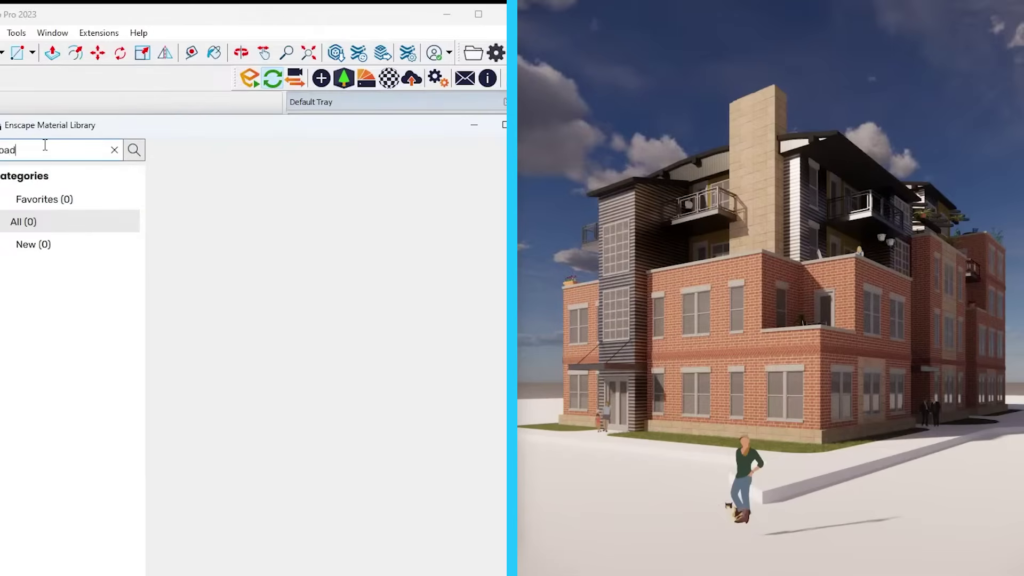
left_click(85, 247)
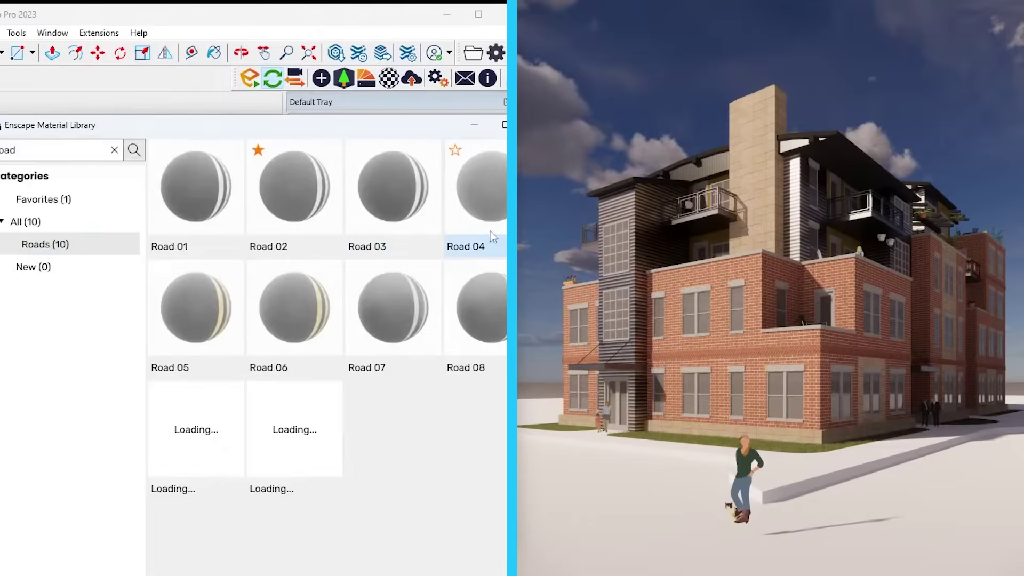
left_click(475, 211)
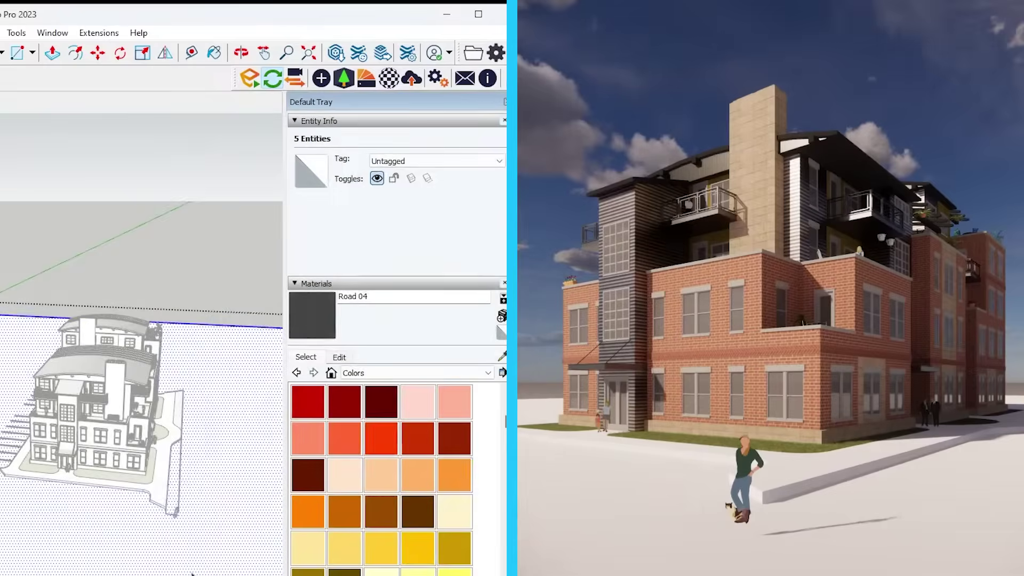
- Paint the ground face with Road 04 and leave the ground group
key("b")
left_click(133, 574)
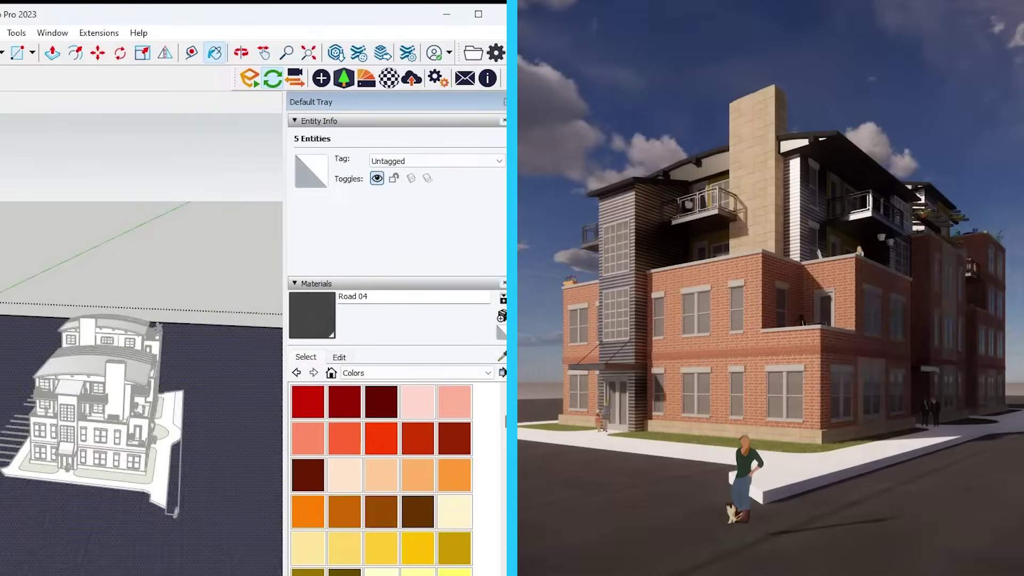
key("space")
left_click(133, 574)
key("Escape")
- Search the Enscape material library for "road" and import Road 10
scroll(76, 573, "up", 2)
middle_click_drag(176, 512, 178, 543)
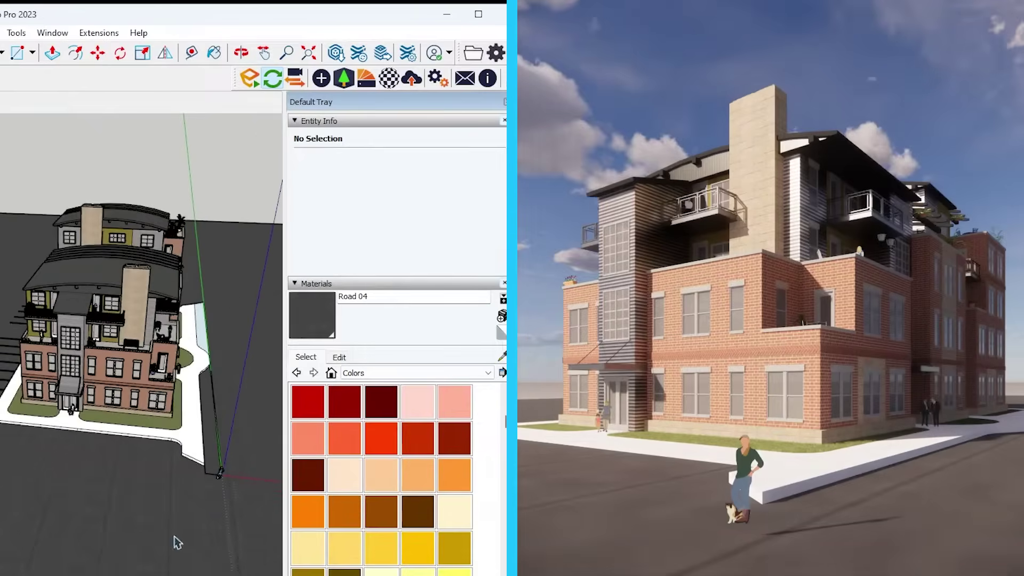
left_click(366, 84)
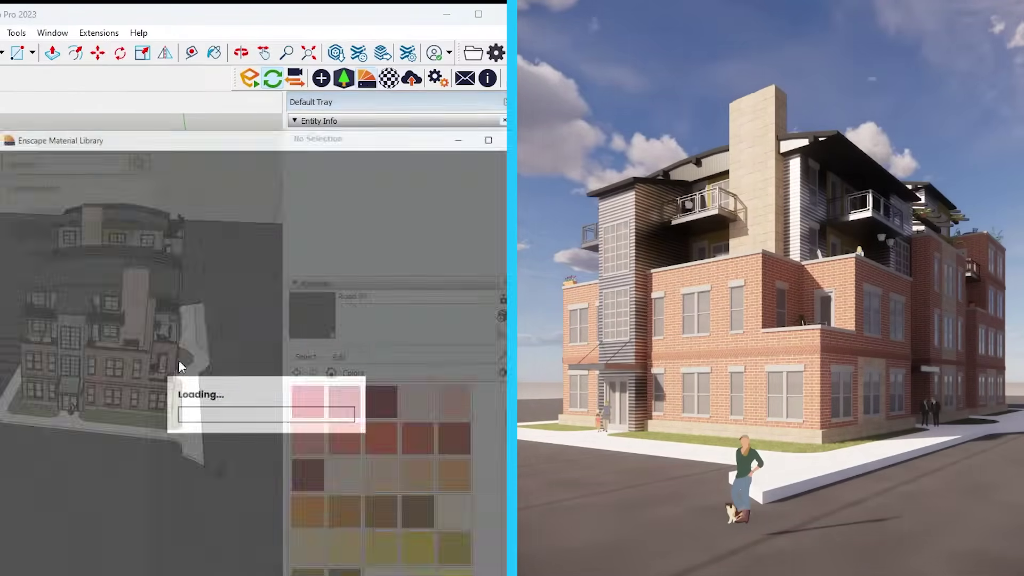
left_click(82, 150)
type("road")
key("Return")
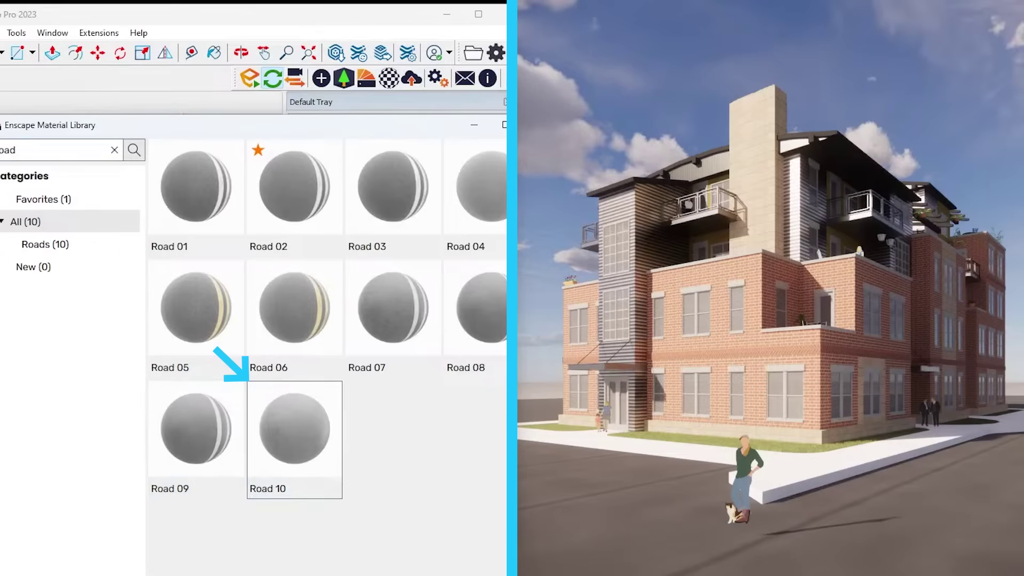
left_click(294, 428)
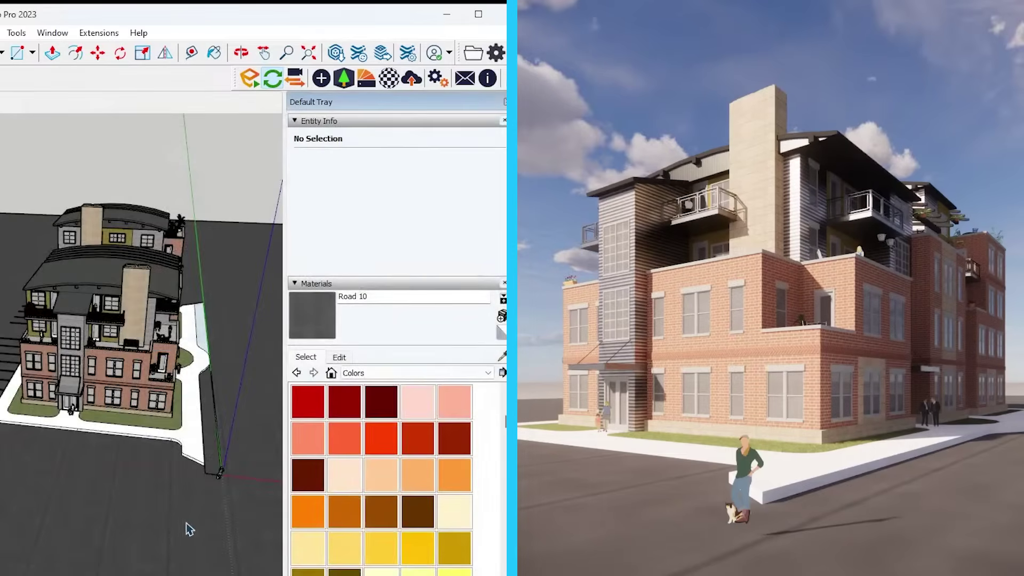
- Repaint the ground face inside its group with Road 10 and exit the group
left_click(130, 521)
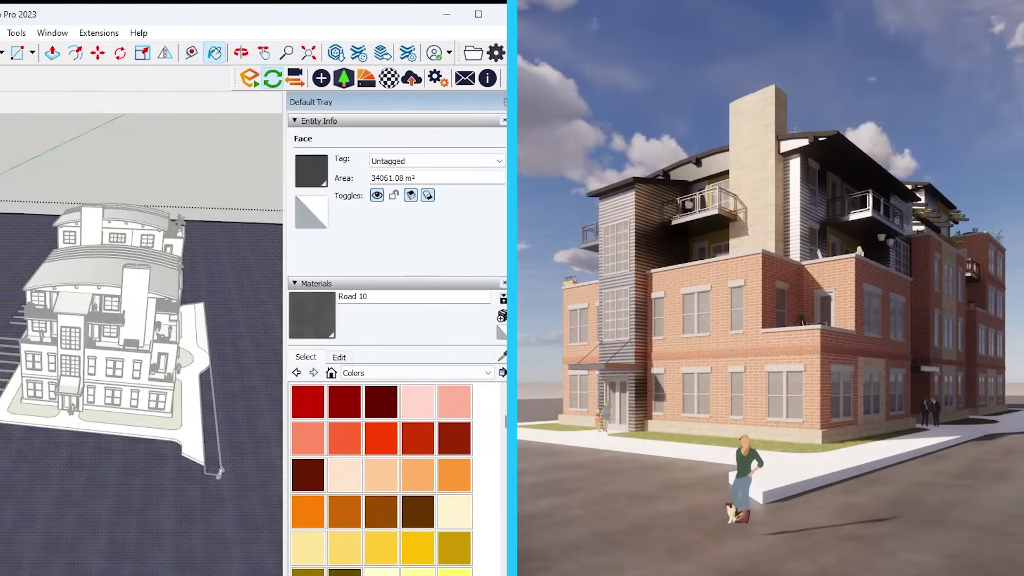
key("space")
key("Escape")
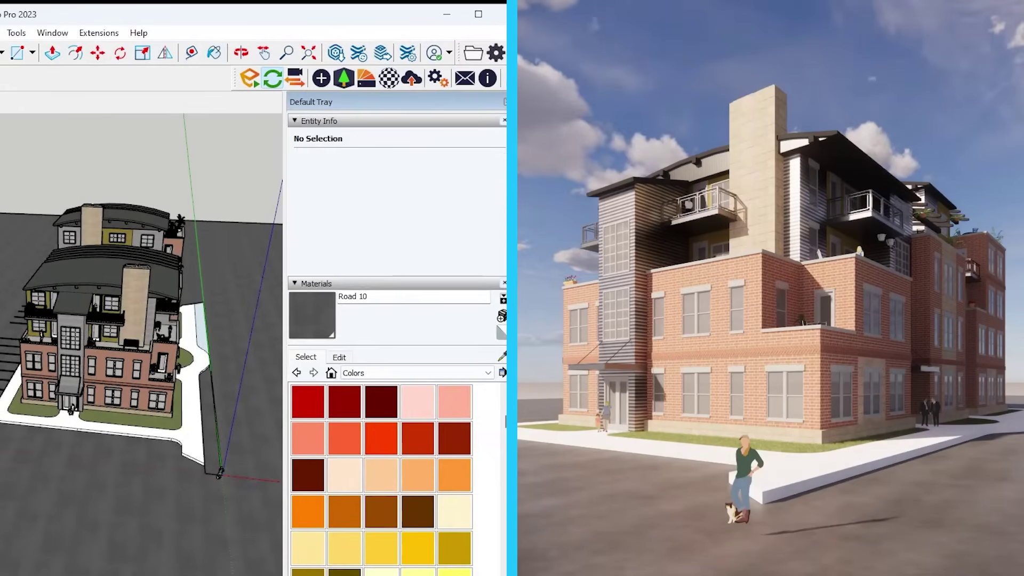
- Push/Pull the side face of the white slab beside the sidewalk to extend it past the building's street corner
scroll(135, 467, "up", 3)
middle_click_drag(192, 464, 144, 448)
scroll(144, 448, "down", 3)
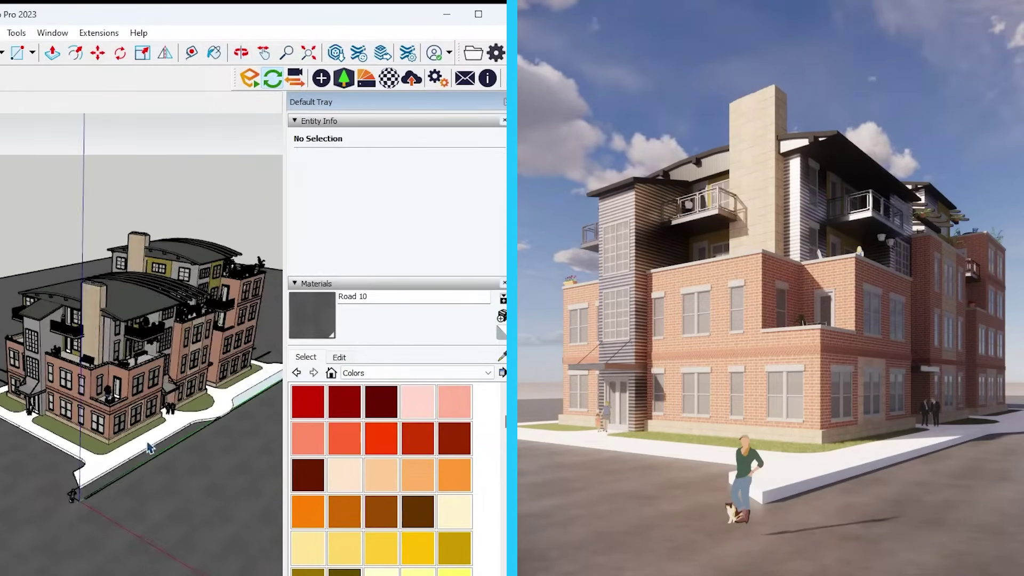
scroll(157, 446, "up", 3)
scroll(150, 451, "down", 3)
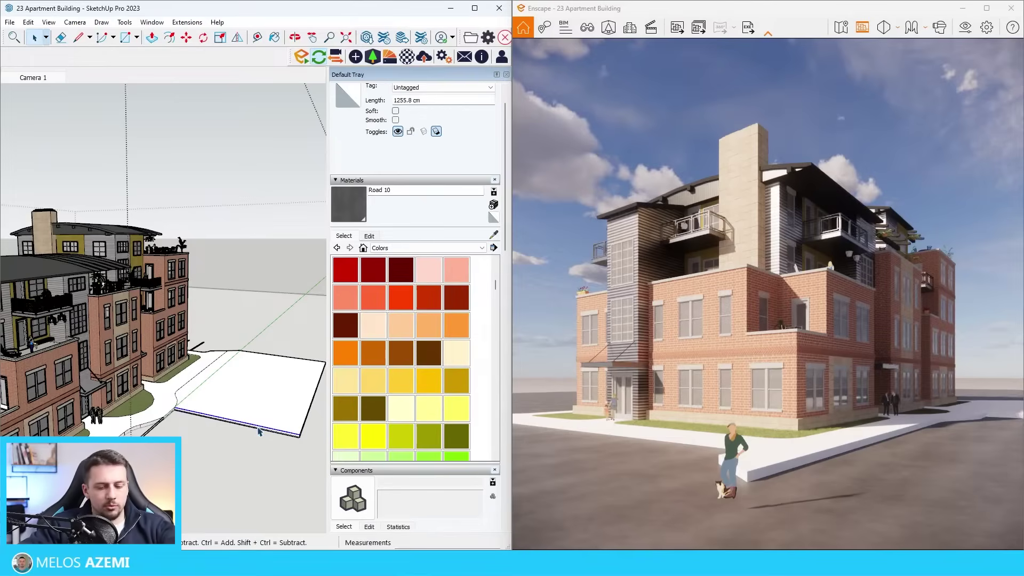
key("p")
left_click(258, 426)
scroll(201, 487, "down", 5)
- Paint the extended slab beside the sidewalk with Grass 04
scroll(192, 496, "up", 10)
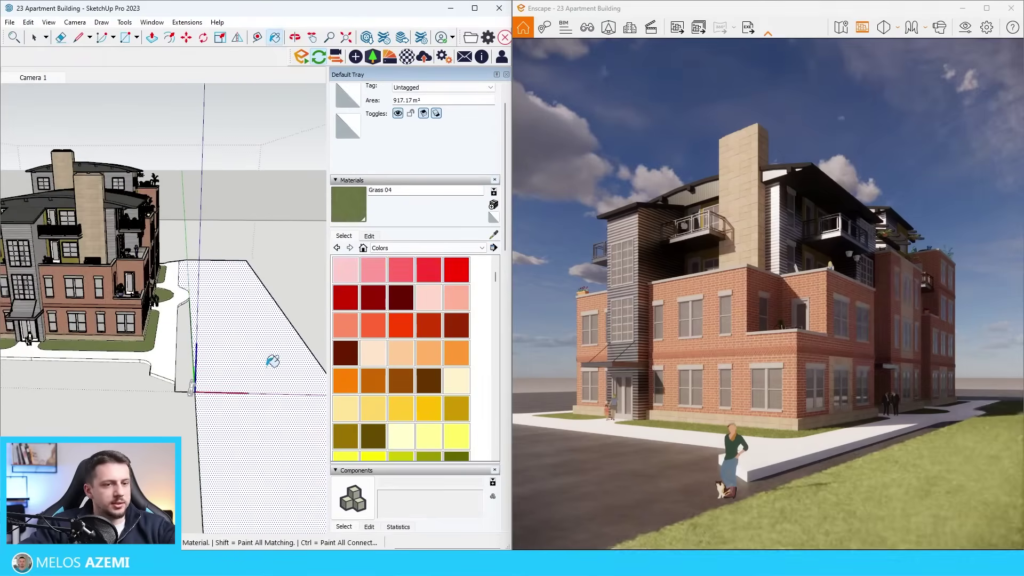
left_click(272, 359)
middle_click_drag(235, 347, 161, 315)
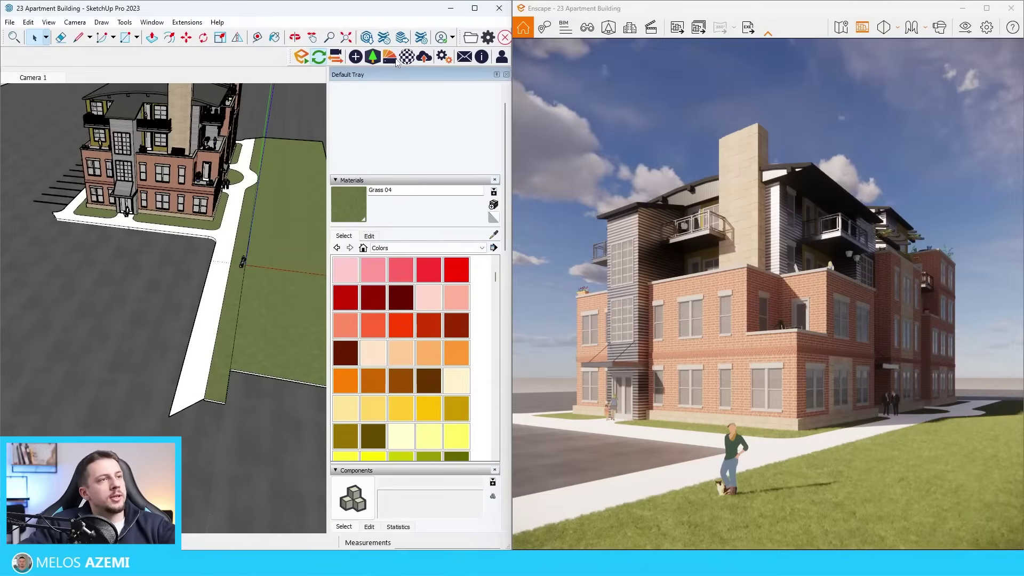
- Import Pavement 01 from the material library's pavement category and paint the sidewalk around the building with it
left_click(392, 58)
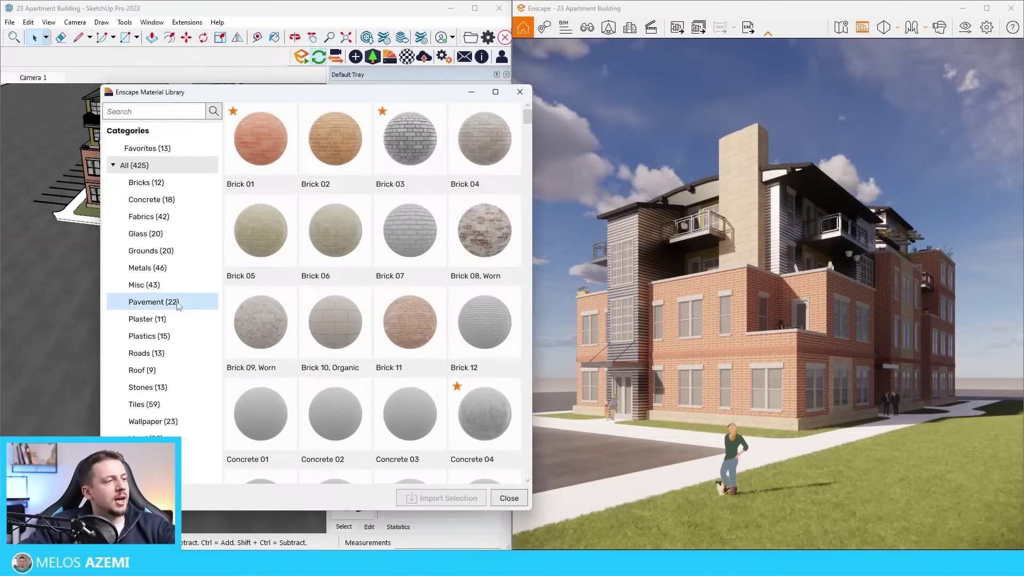
left_click(147, 319)
left_click(150, 302)
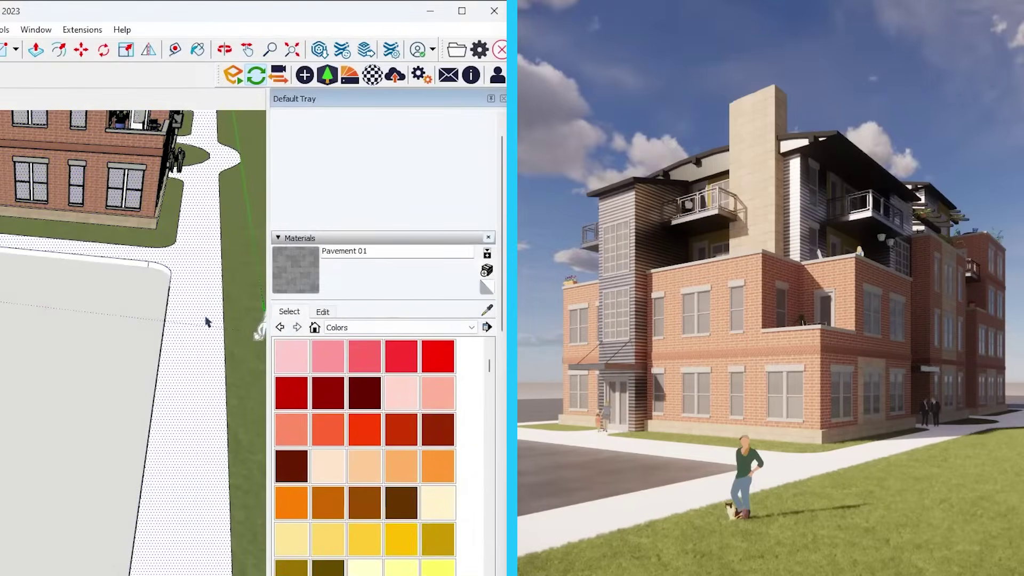
left_click(191, 261)
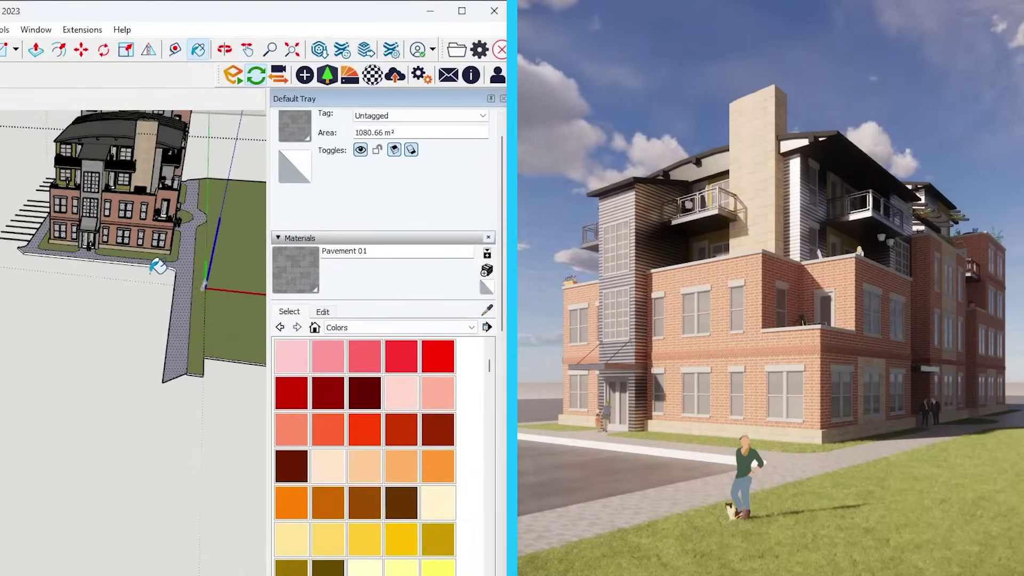
- Import Concrete 04 from the material library and paint the curb sections around the sidewalk's street corner with it
scroll(180, 271, "up", 10)
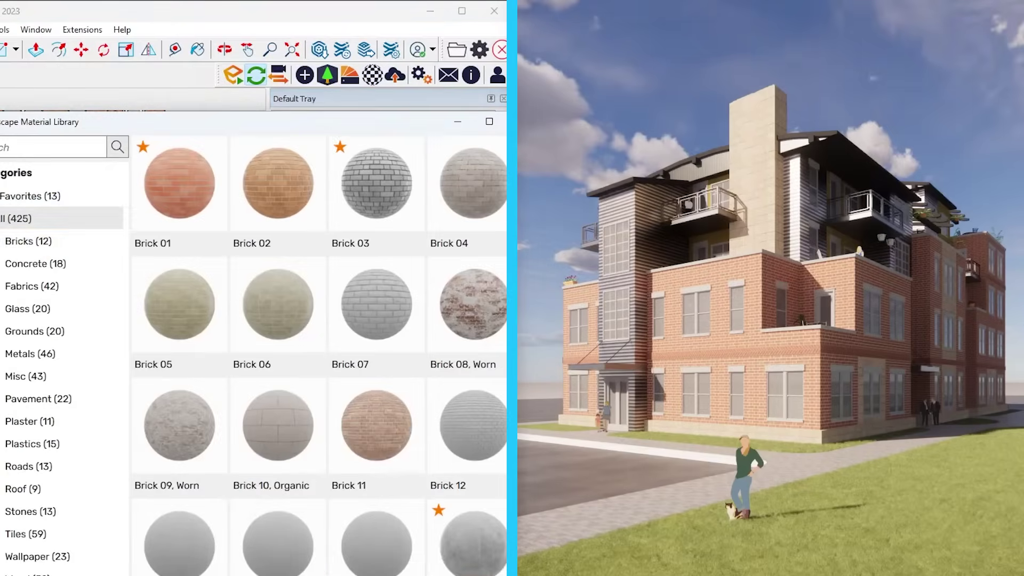
left_click(66, 264)
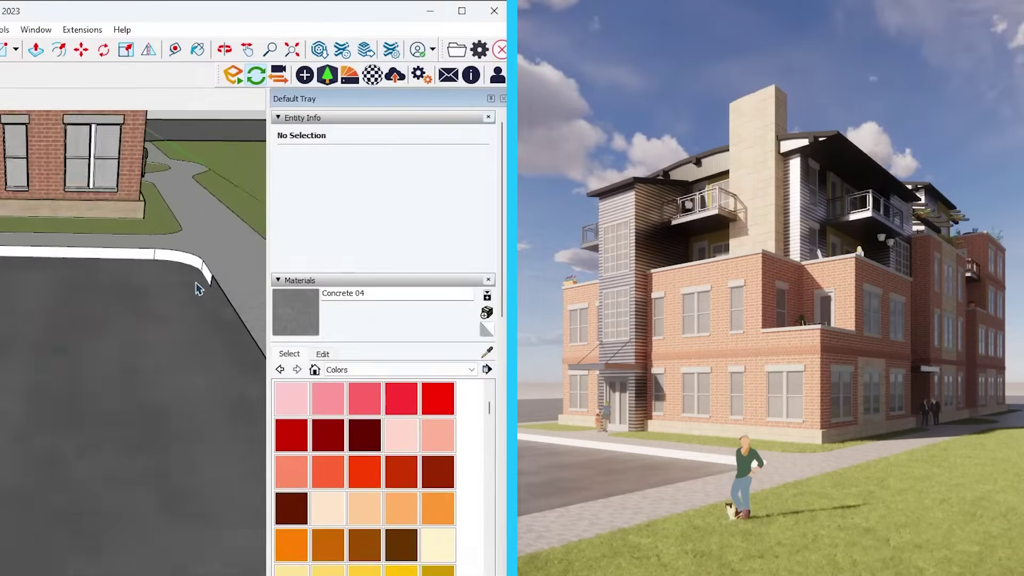
scroll(172, 257, "up", 5)
triple_click(172, 257)
left_click(33, 229)
key("b")
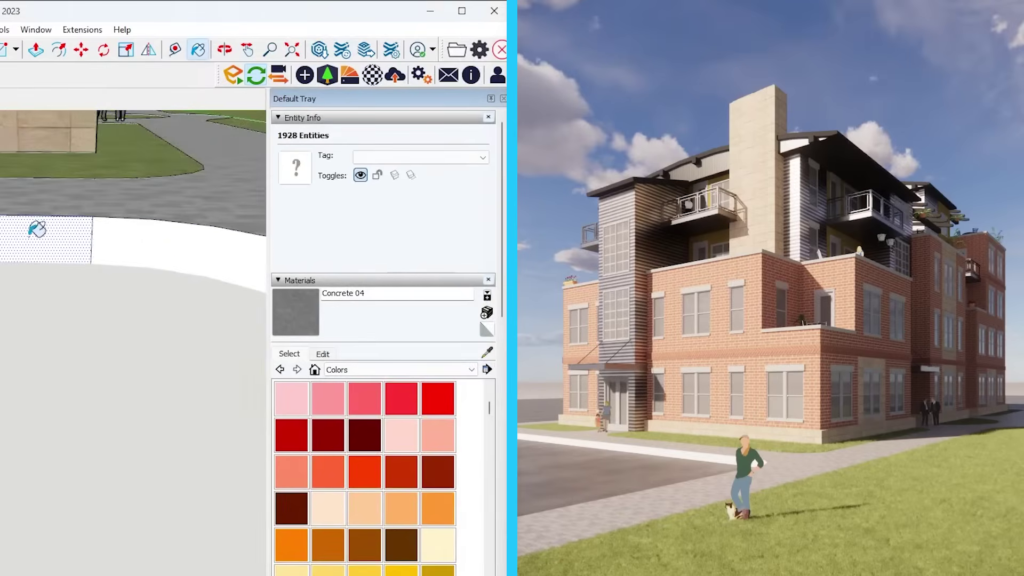
left_click(30, 236)
left_click(146, 243)
scroll(190, 310, "down", 4)
left_click(222, 319)
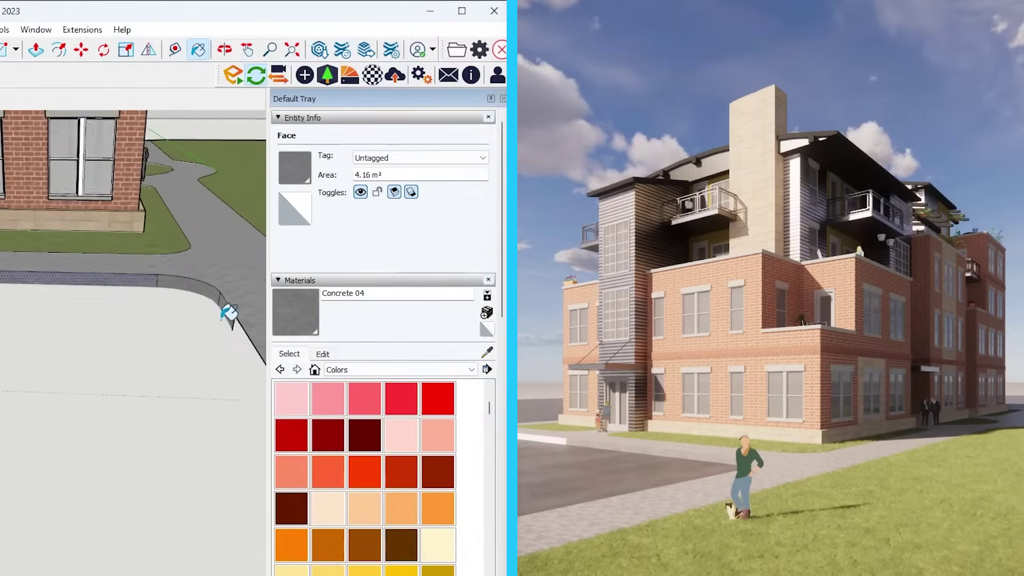
- Paint the remaining white curb section in front of the building's entrance with Concrete 04
scroll(221, 319, "down", 4)
middle_click_drag(11, 291, 146, 282, "shift")
scroll(143, 320, "up", 3)
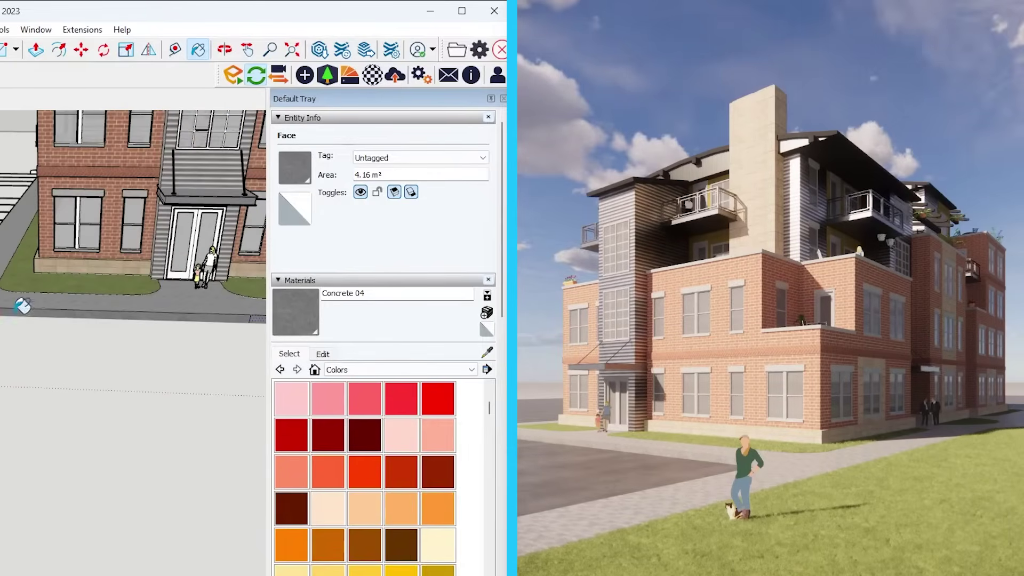
scroll(16, 312, "up", 3)
- Place a multi-storey apartment block from the Enscape building assets at the far edge of the road surface, behind the building
scroll(135, 345, "down", 10)
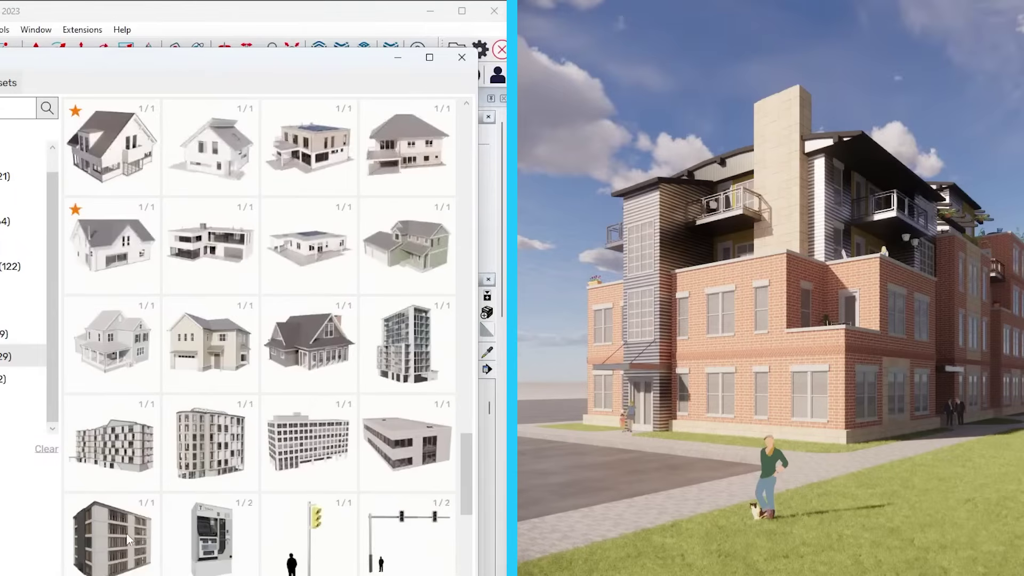
left_click(128, 540)
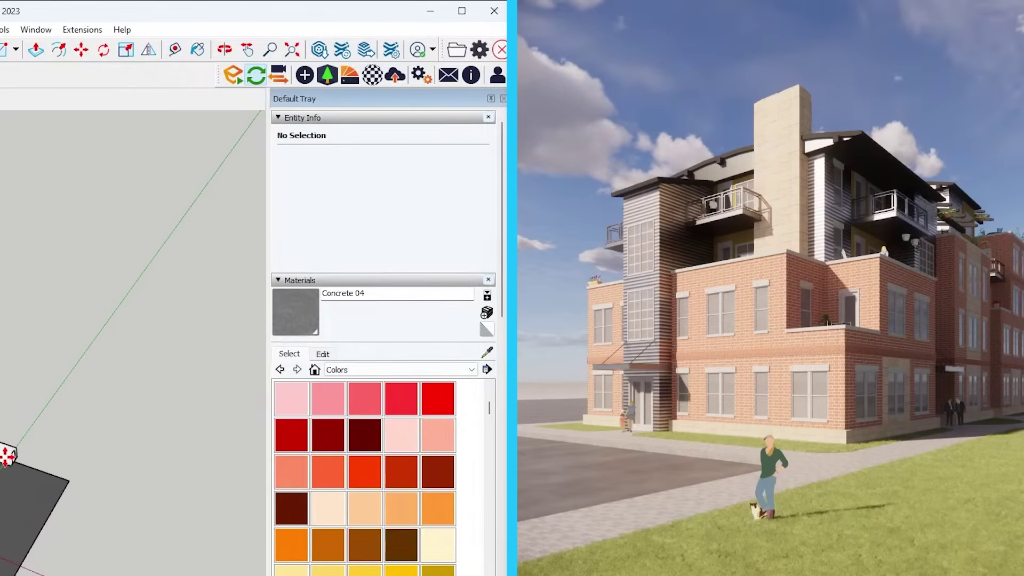
left_click(6, 455)
mouse_move(22, 416)
middle_mouse_down()
mouse_move(30, 303)
mouse_move(46, 407)
middle_mouse_up()
key("space")
scroll(46, 407, "up", 2)
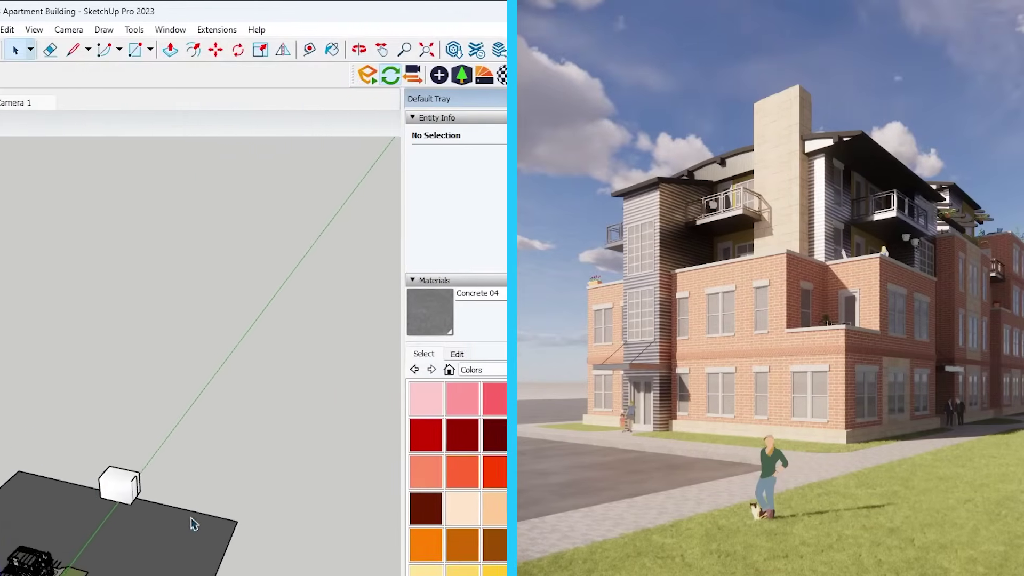
- Move the placed apartment block sideways along the far edge of the road surface
left_click(6, 456)
key("m")
left_click(241, 496)
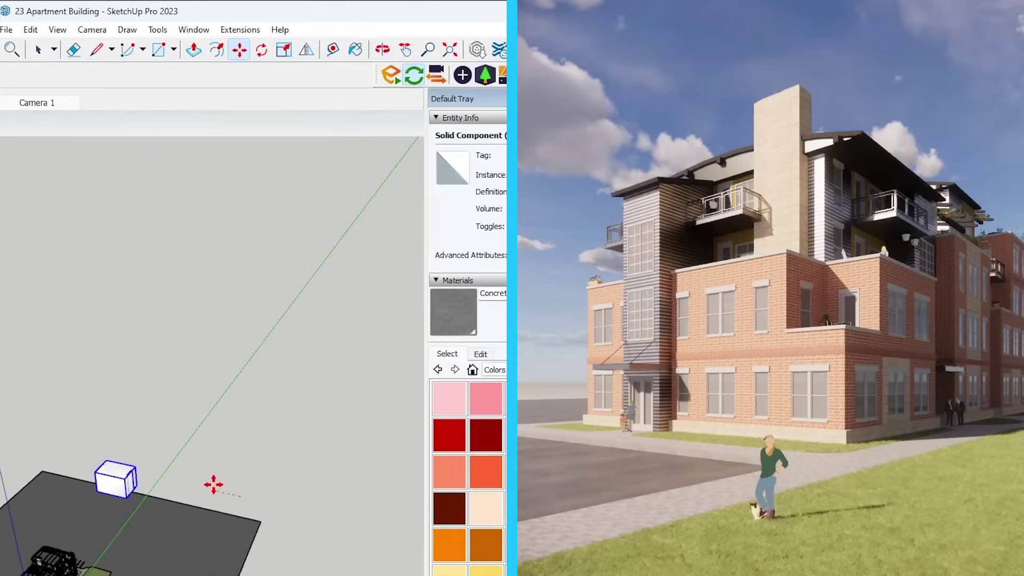
middle_click_drag(217, 466, 148, 448)
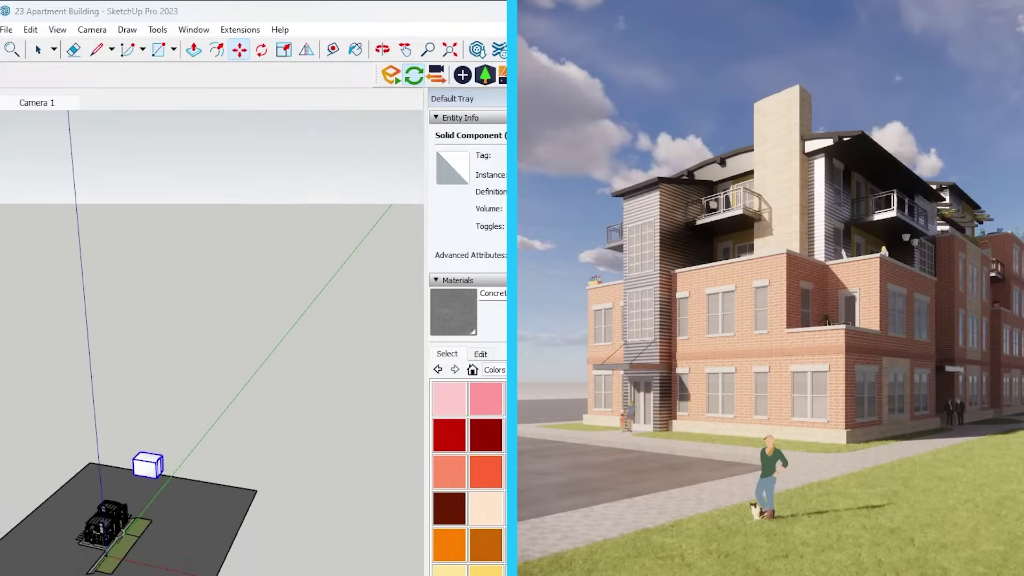
- Place another multi-storey building from the Enscape assets beyond the far edge of the road surface, behind the apartment block
left_click(463, 76)
left_click(486, 76)
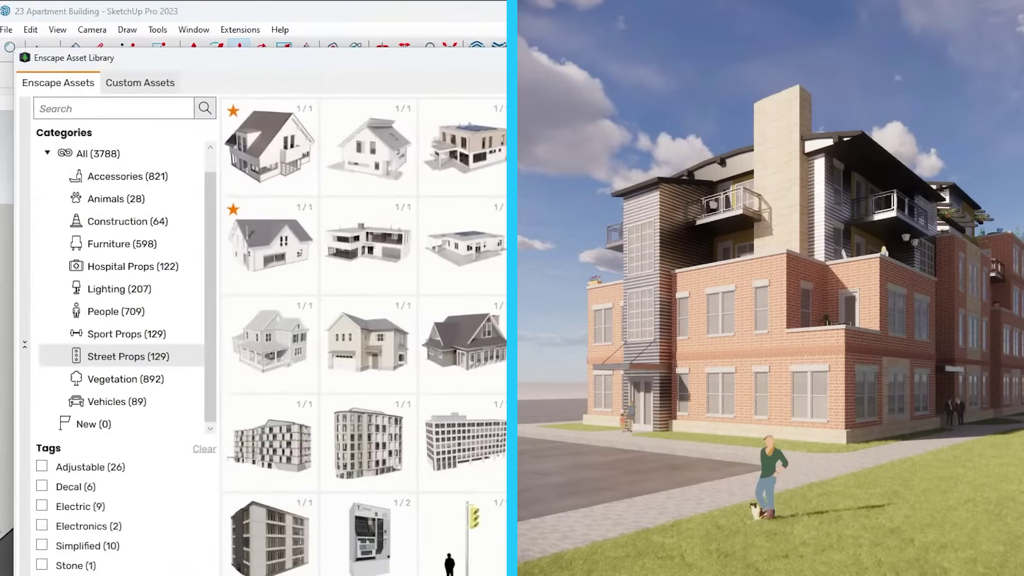
left_click(476, 241)
scroll(157, 449, "up", 2)
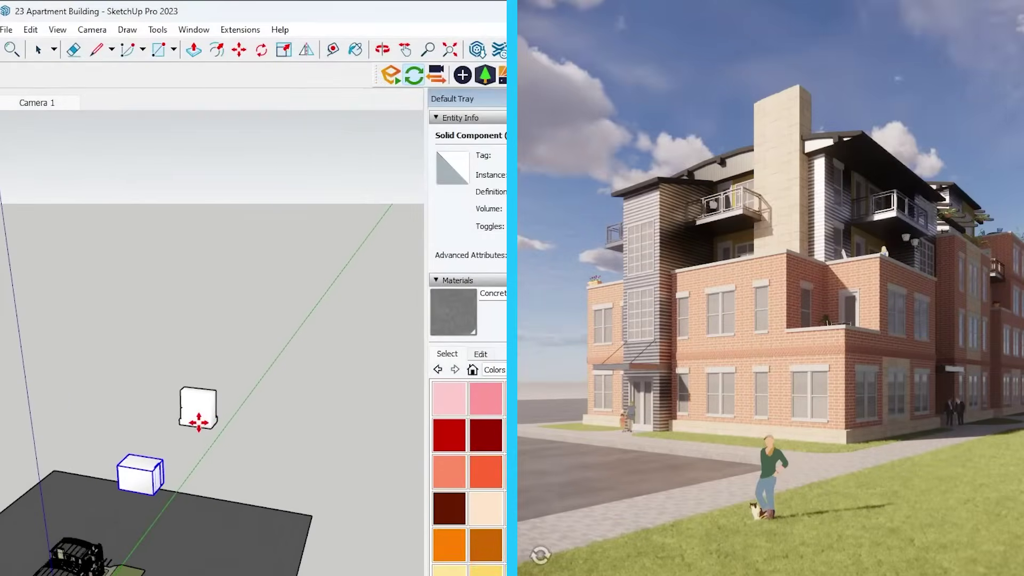
left_click(199, 422)
scroll(206, 388, "down", 5)
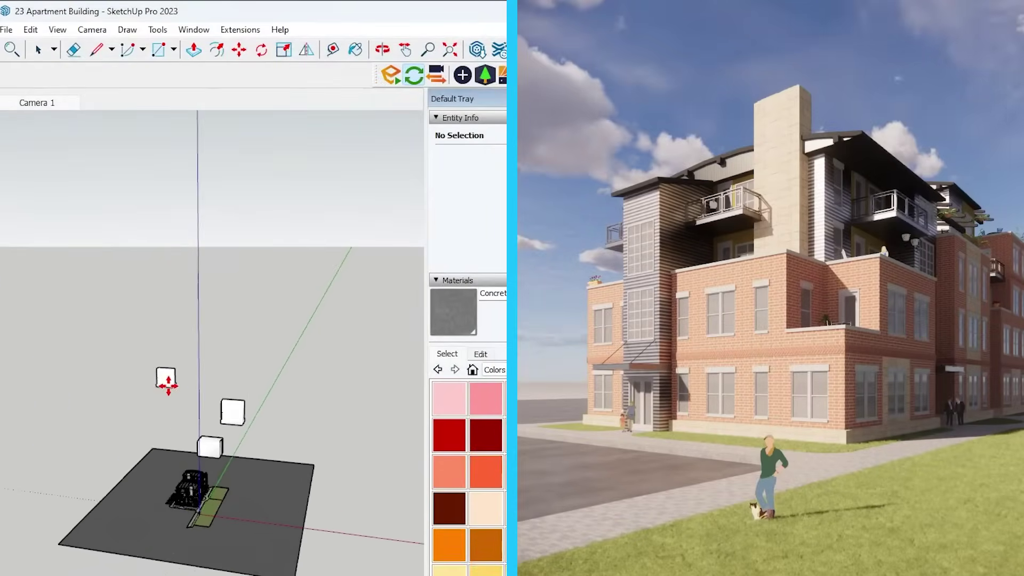
- Place a long multi-storey office building with a window grid beyond the parking-side edge of the road surface
scroll(167, 383, "up", 2)
left_click(502, 75)
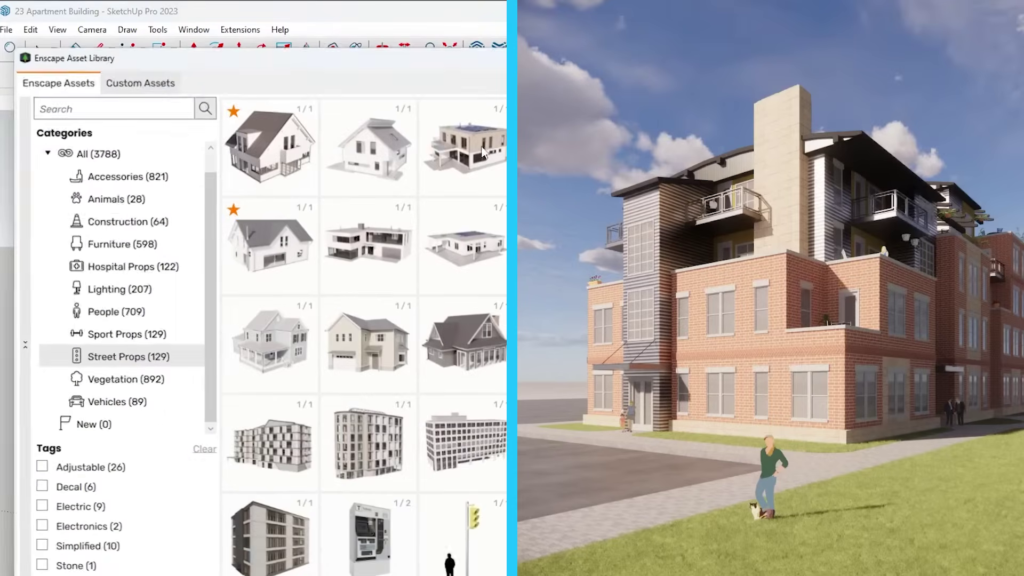
left_click(458, 453)
left_click(46, 467)
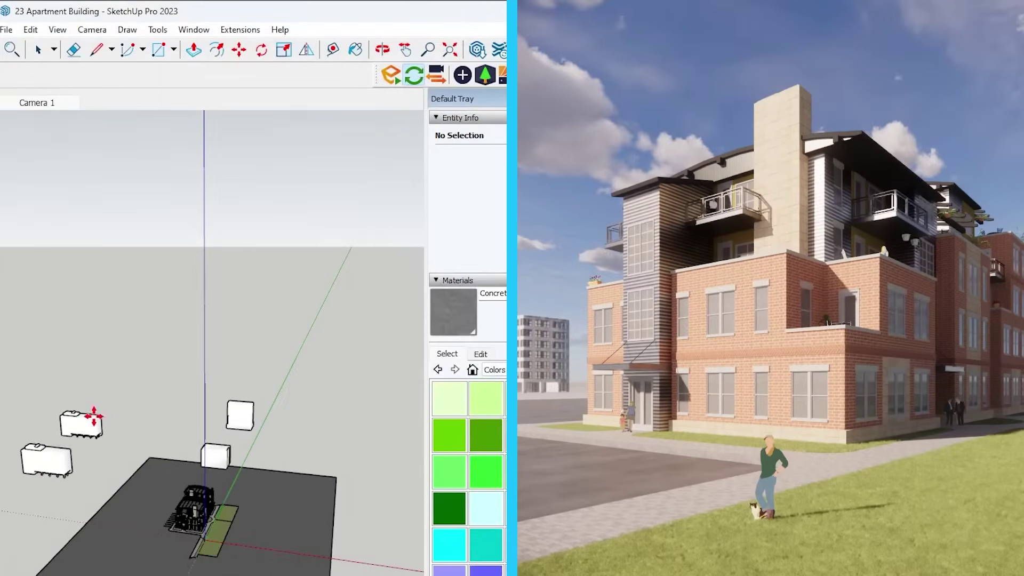
scroll(89, 421, "down", 2)
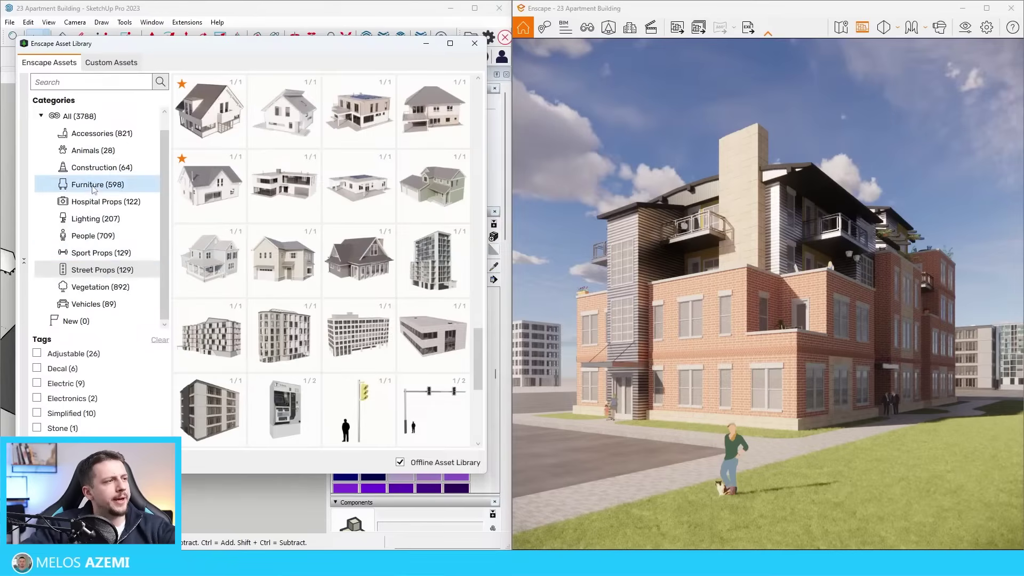
- Search the Enscape assets for "hedge" and choose Hedge 015: Modular
scroll(90, 224, "up", 1)
left_click(99, 303)
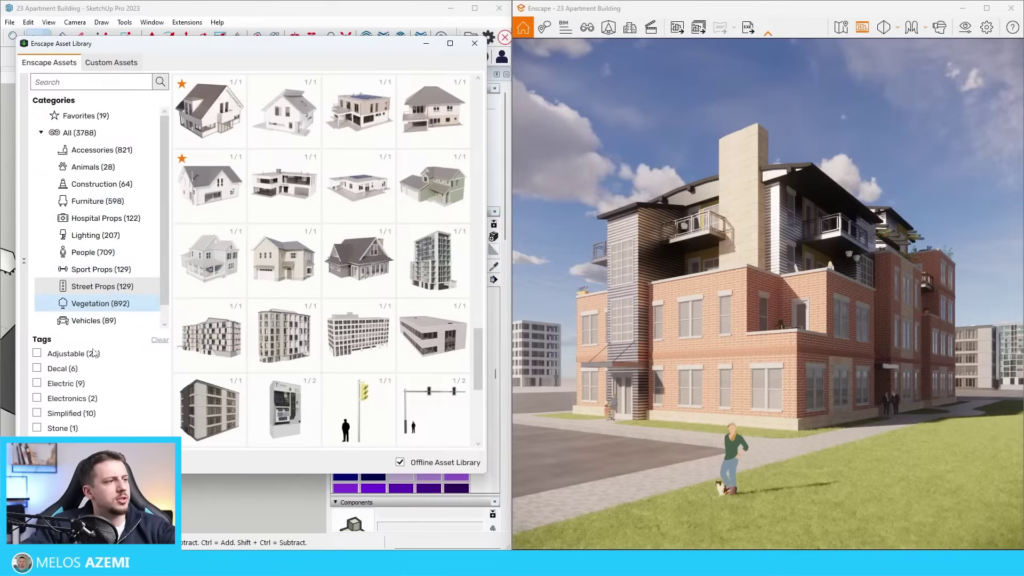
left_click(86, 78)
type("hedge")
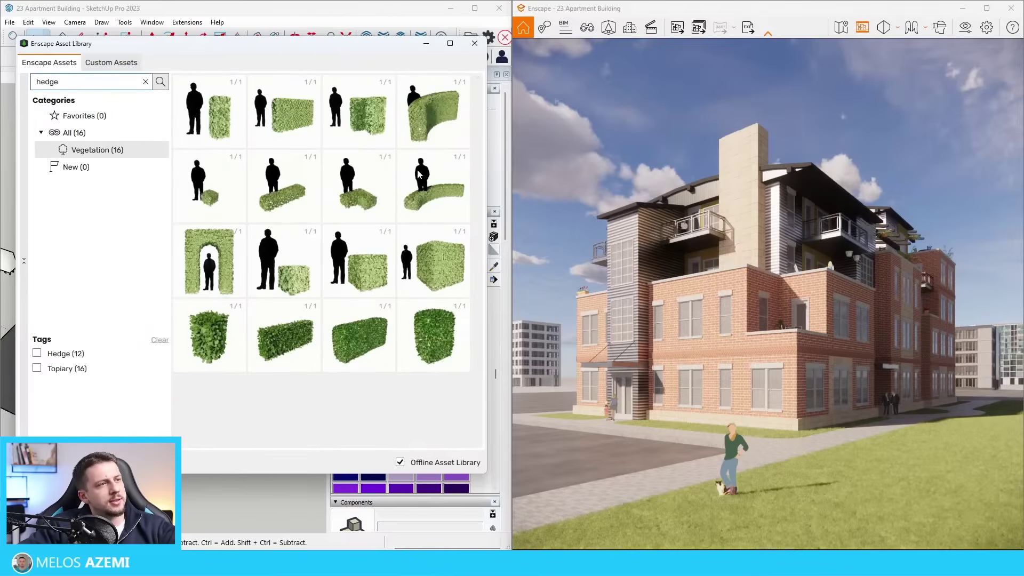
left_click(353, 347)
- Place the hedge on the road surface behind the building and copy it end to end beside itself
scroll(93, 315, "up", 5)
scroll(160, 304, "up", 3)
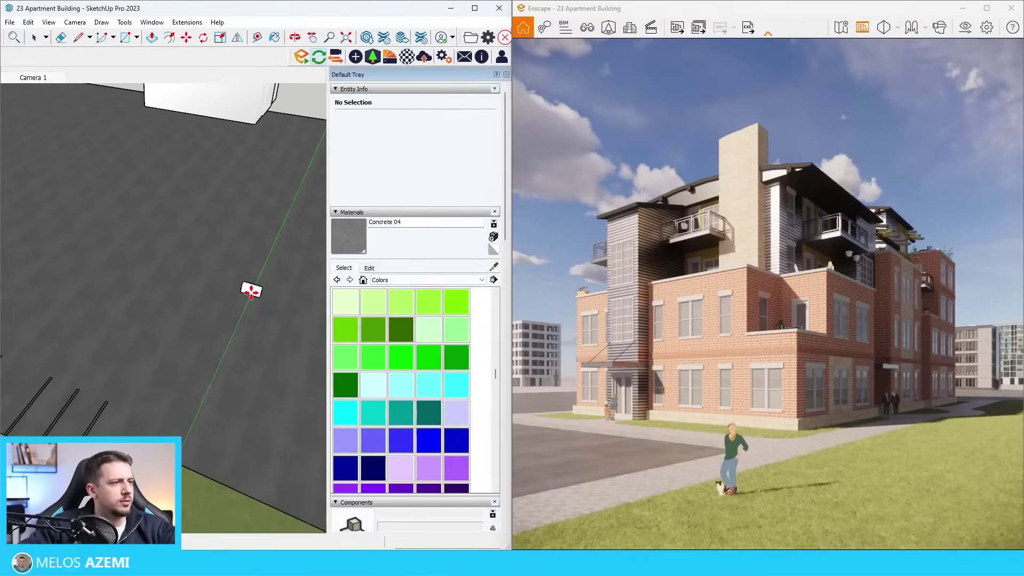
middle_click_drag(235, 283, 199, 159)
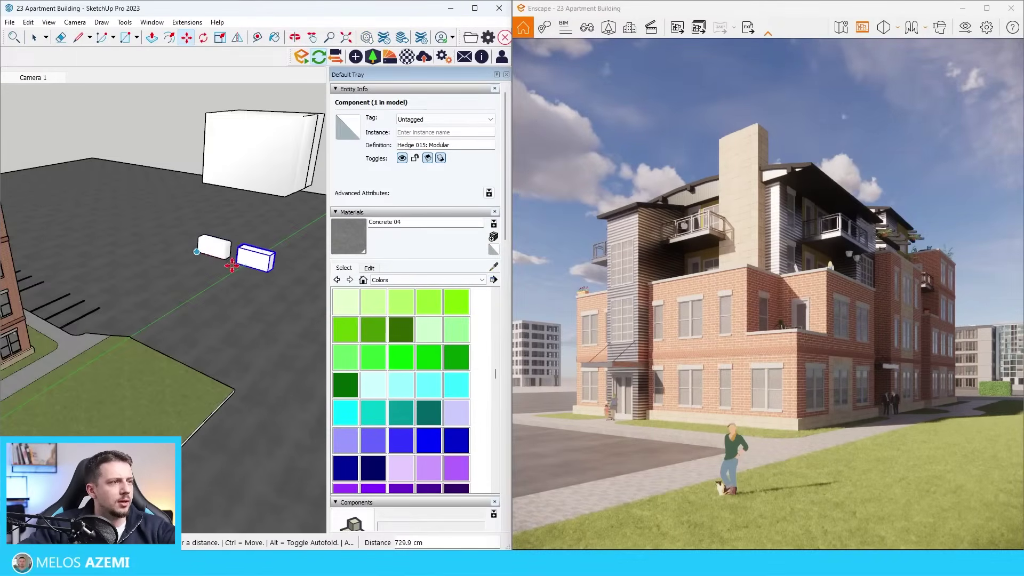
left_click(224, 263)
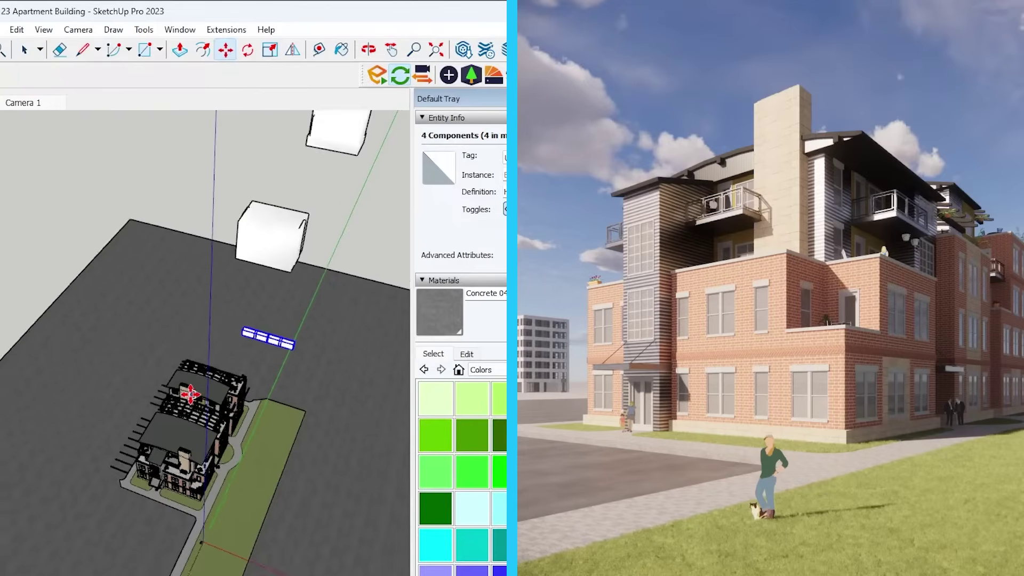
- Copy the row of four hedges to the road surface on the parking side of the building
scroll(200, 384, "up", 2)
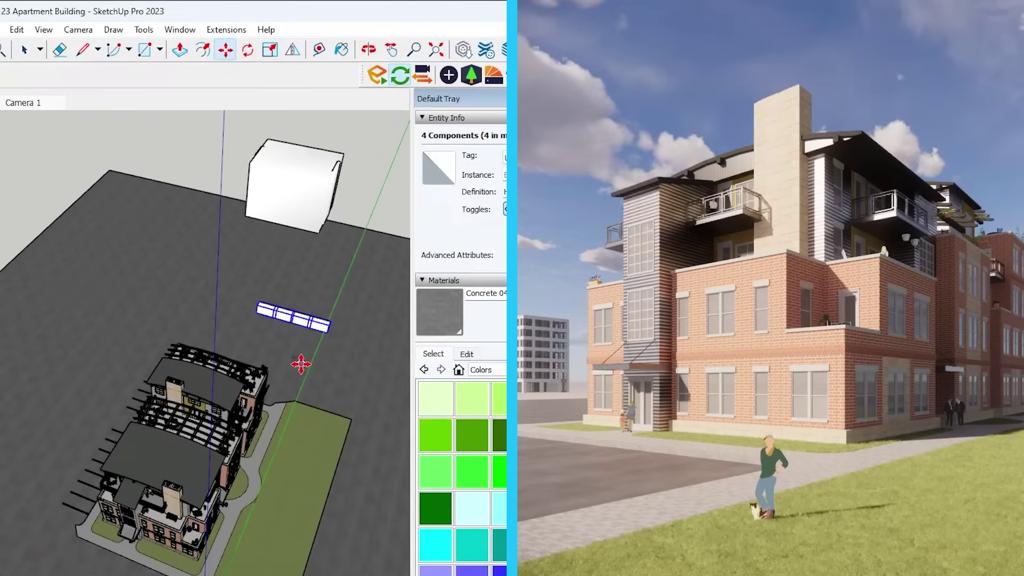
left_click(301, 363)
key("ctrl")
scroll(301, 347, "down", 2)
scroll(122, 480, "up", 4)
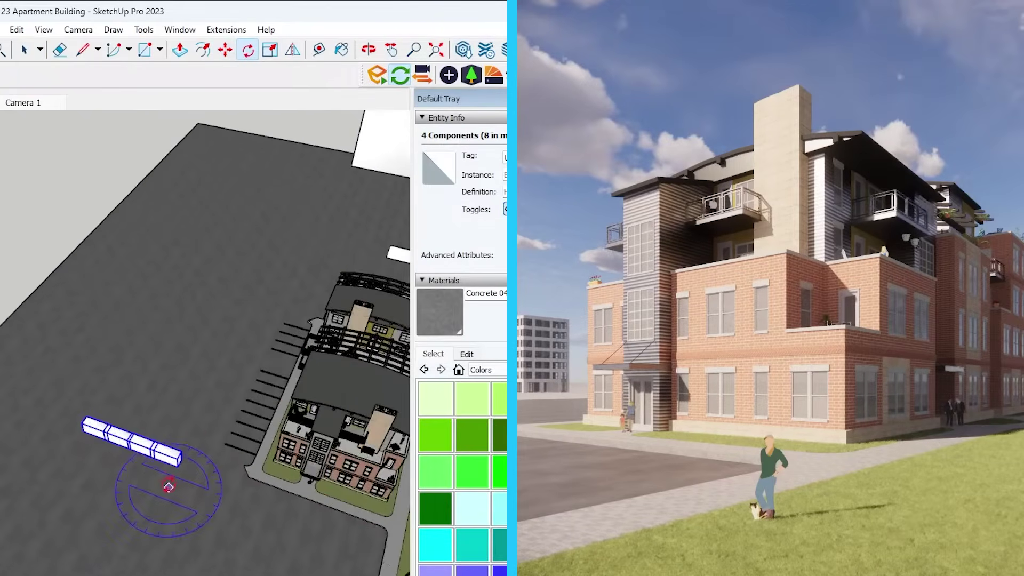
- Rotate the copied hedge row about a quarter turn to run along the parking side and adjust its position
left_click(116, 475)
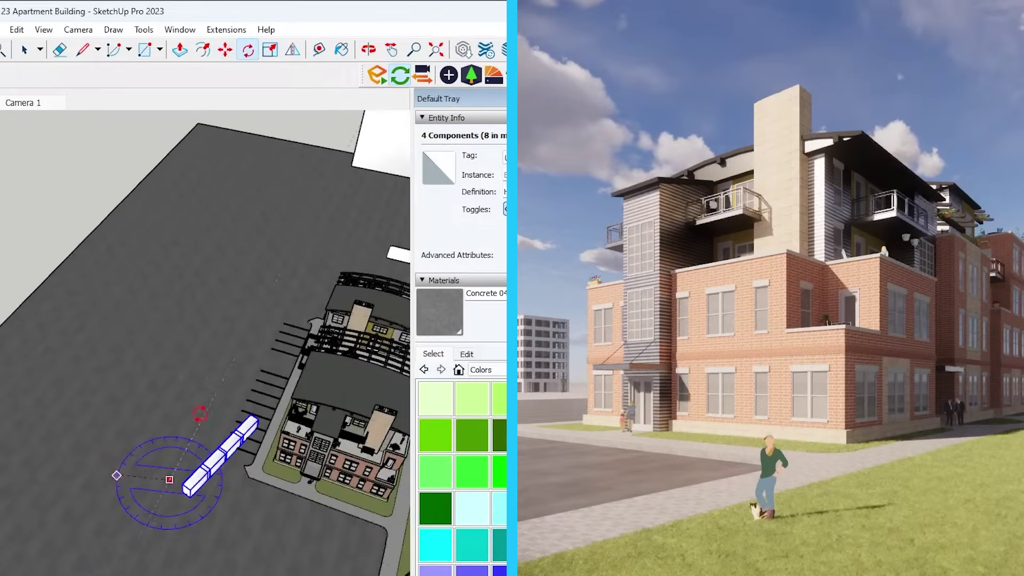
left_click(201, 416)
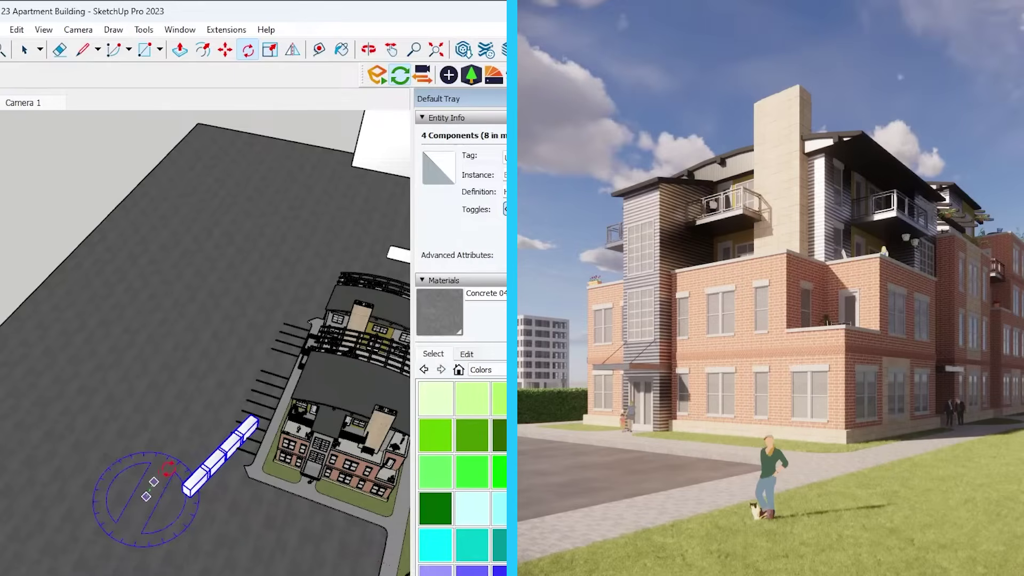
left_click(158, 431)
key("m")
left_click(224, 514)
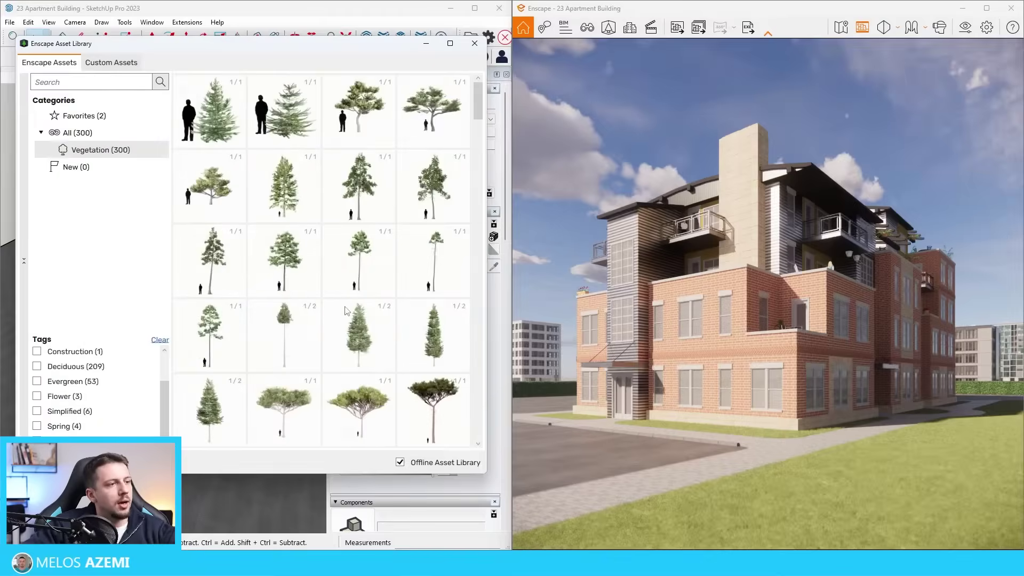
- Place Deciduous Tree 057: Oak on the lawn in front of the building and position it so its branches frame the camera view
scroll(367, 352, "down", 5)
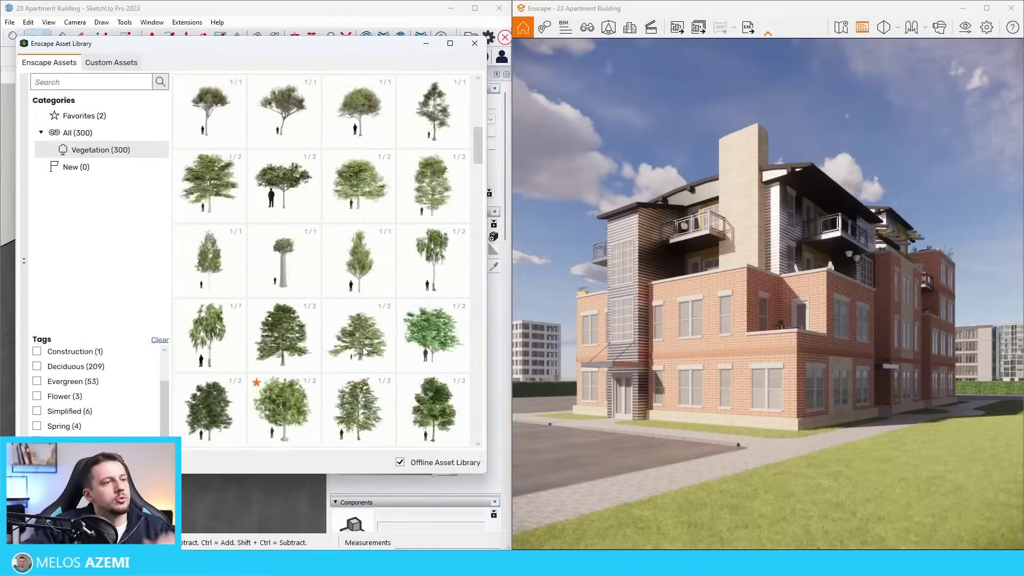
scroll(366, 351, "down", 2)
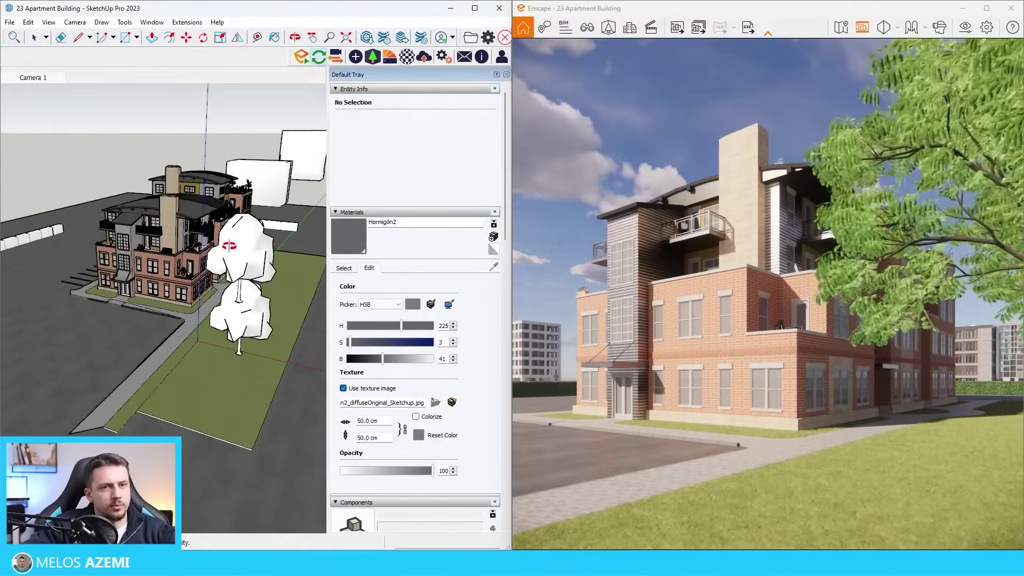
middle_click_drag(229, 246, 251, 297)
key("space")
left_click(249, 325)
scroll(248, 325, "up", 3)
scroll(251, 297, "down", 1)
key("m")
left_click_drag(251, 297, 248, 262)
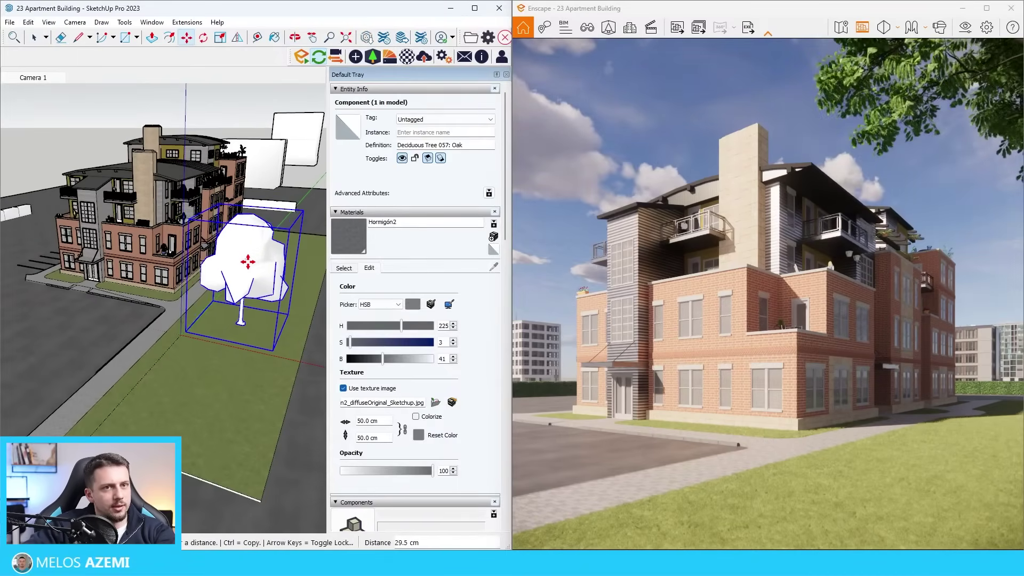
middle_click_drag(247, 261, 239, 276)
key("space")
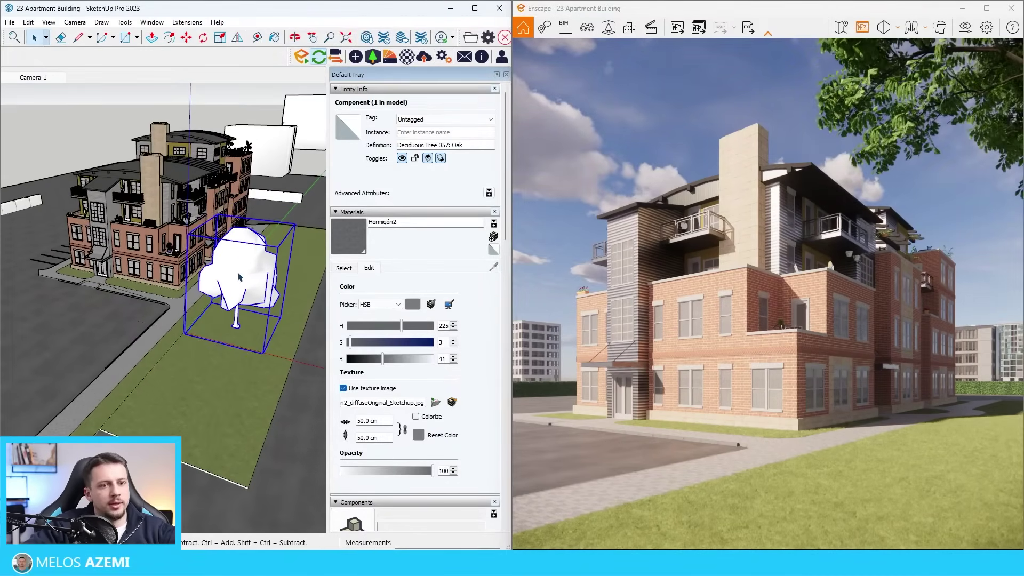
- Darken the lawn's Grass 04 material to a brightness of 43
scroll(239, 276, "down", 2)
scroll(218, 283, "up", 3)
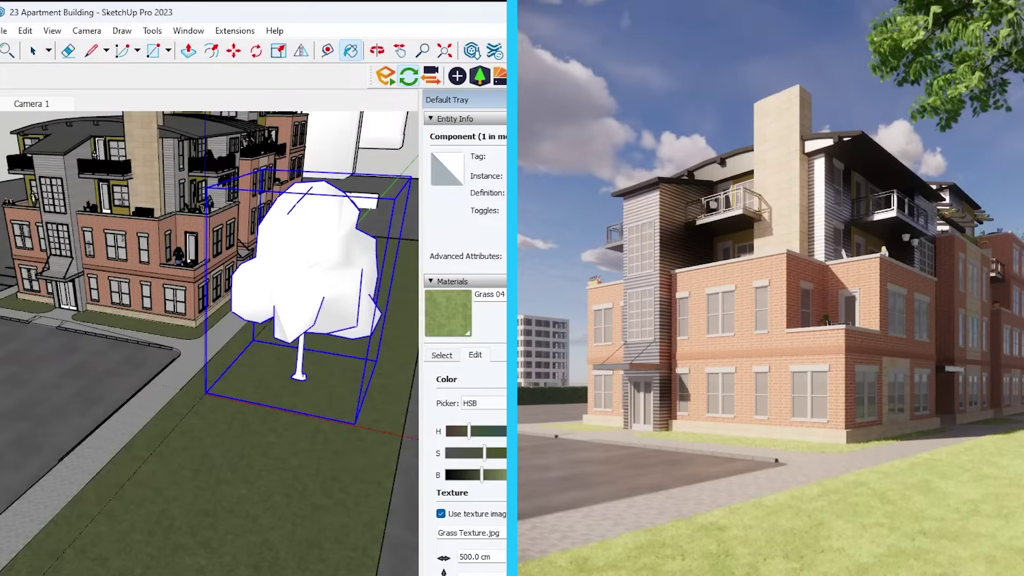
left_click_drag(368, 358, 374, 359)
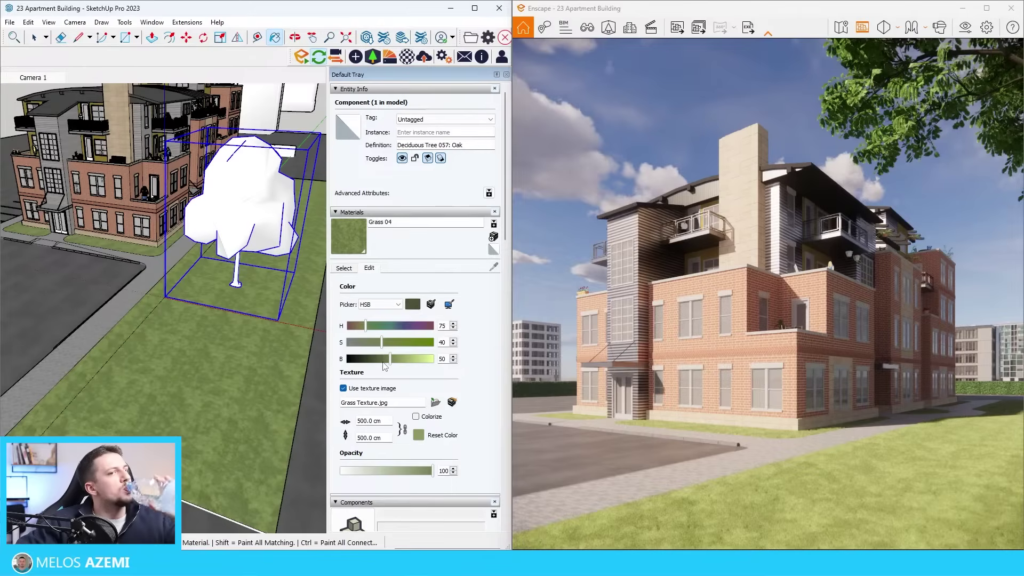
left_click_drag(385, 366, 380, 364)
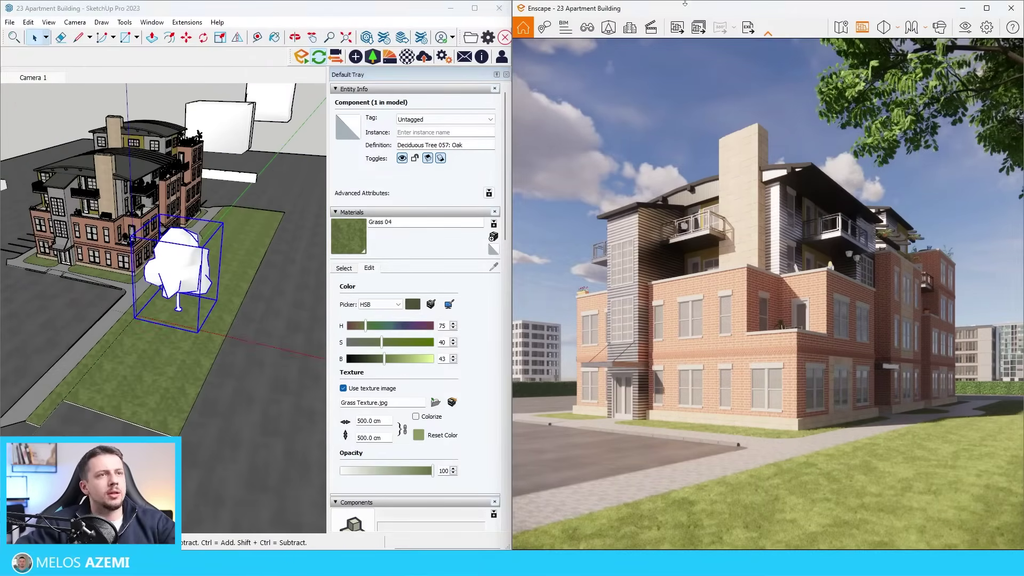
- Switch to the Enscape window and set up multi-asset placement with the fill-area selection mode
left_click(629, 29)
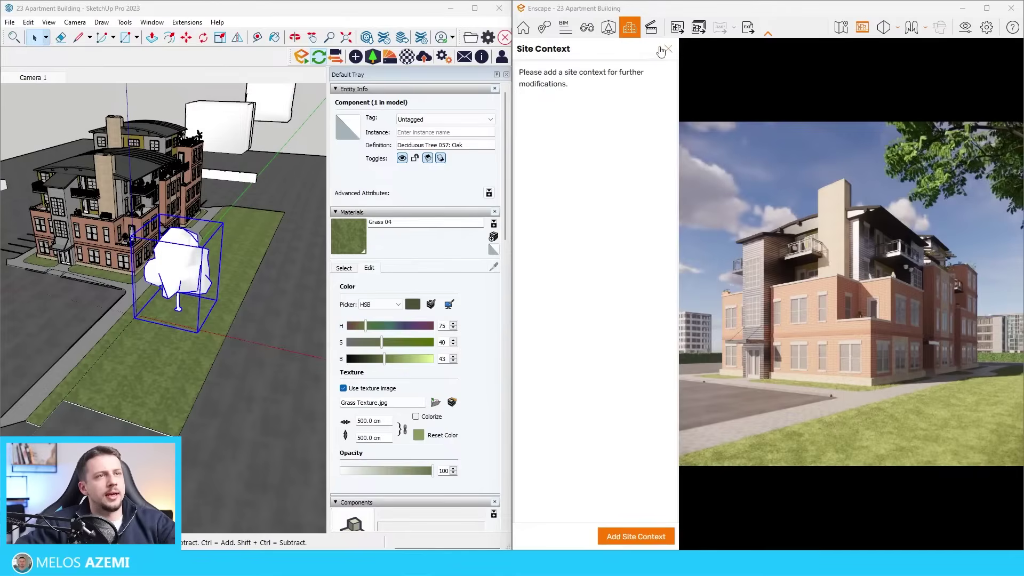
left_click(611, 31)
left_click(613, 33)
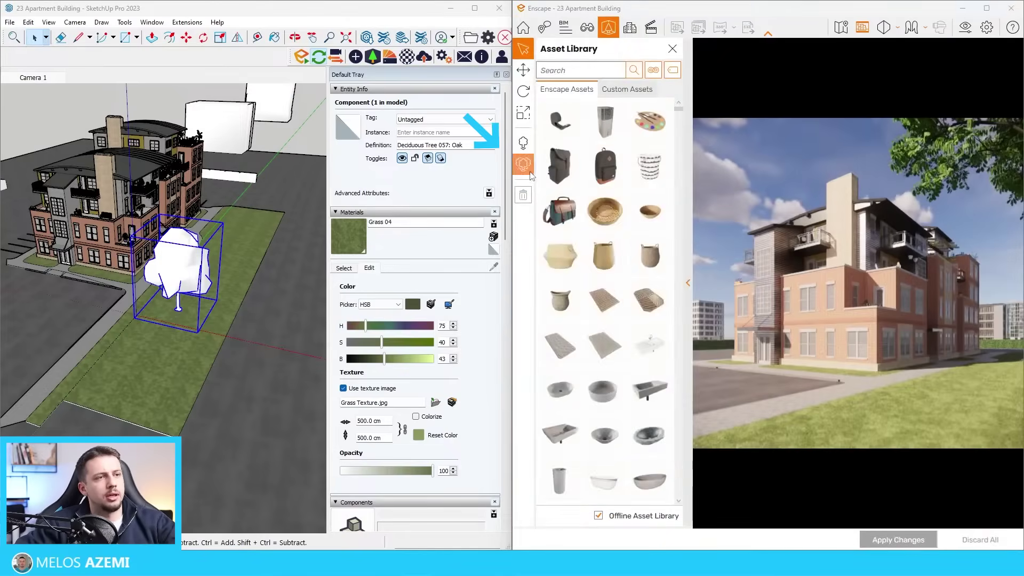
left_click(530, 172)
left_click(570, 483)
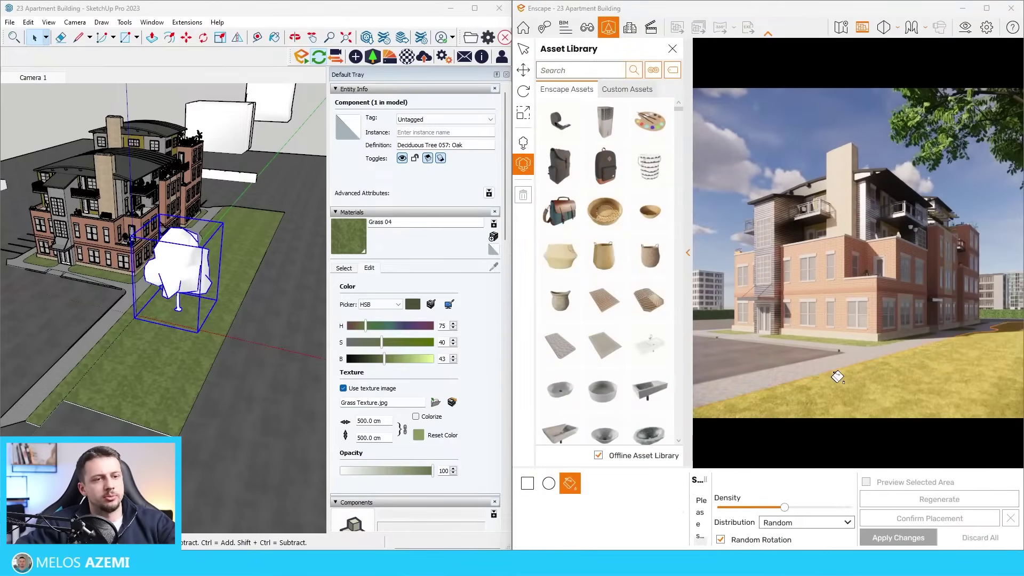
- Filter the Enscape asset library to the vegetation category with the Bush tag
left_click(673, 70)
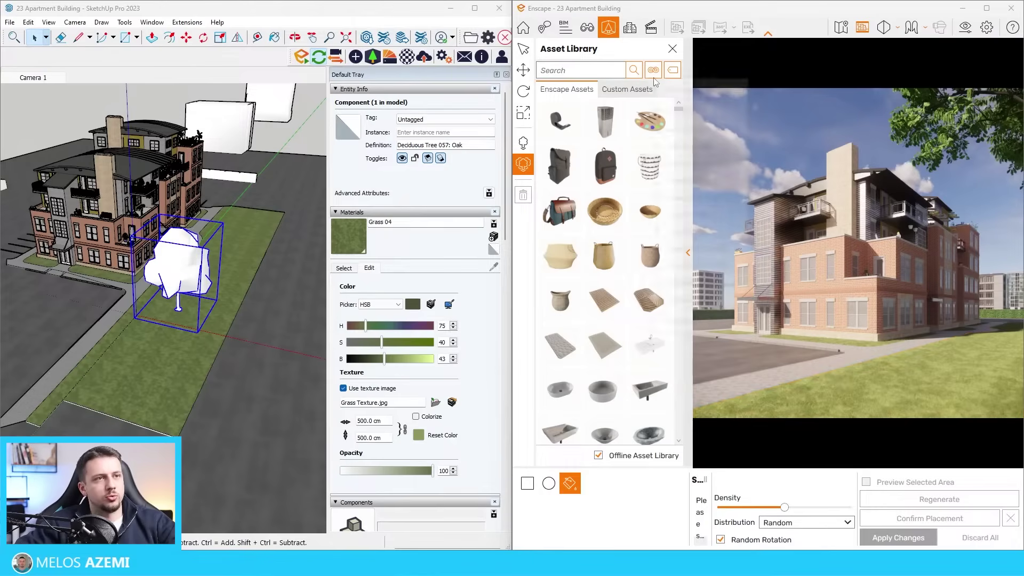
left_click(688, 293)
left_click(673, 70)
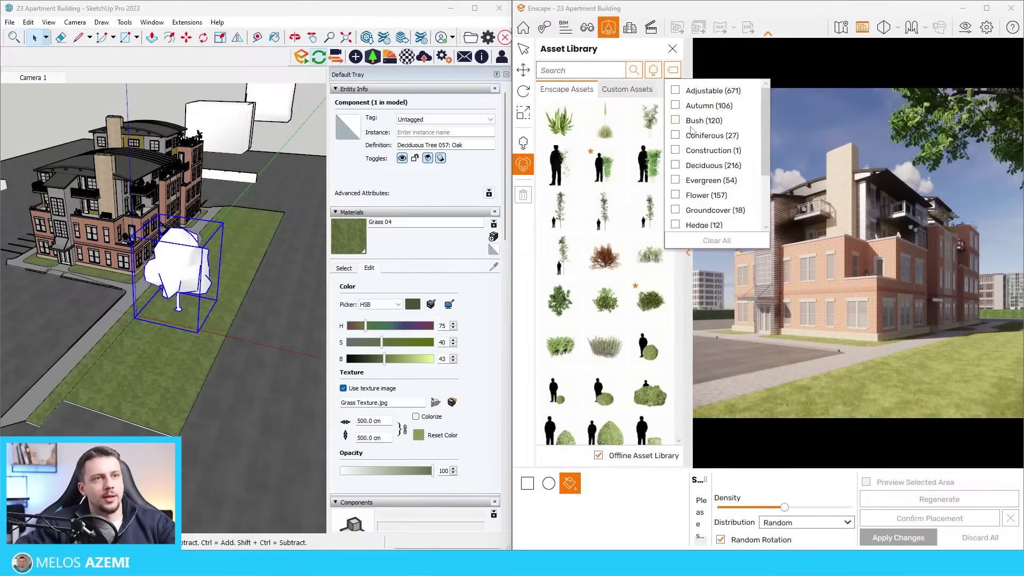
left_click(693, 121)
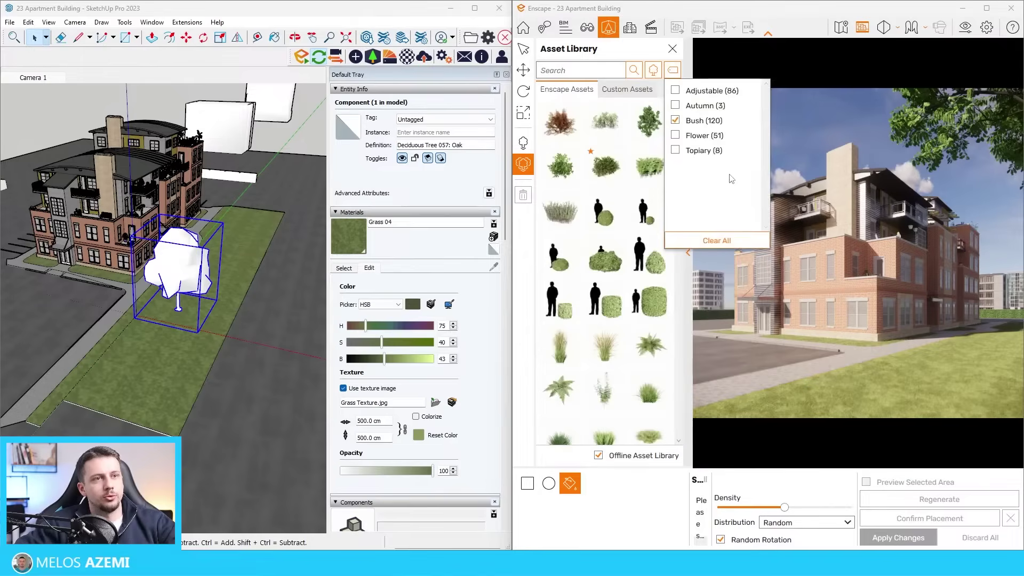
- Add a leafy green bush, Bush 020: Fern, a slender upright plant and Bush 030: Grass to the multi-asset selection
left_click(608, 170)
mouse_move(644, 356)
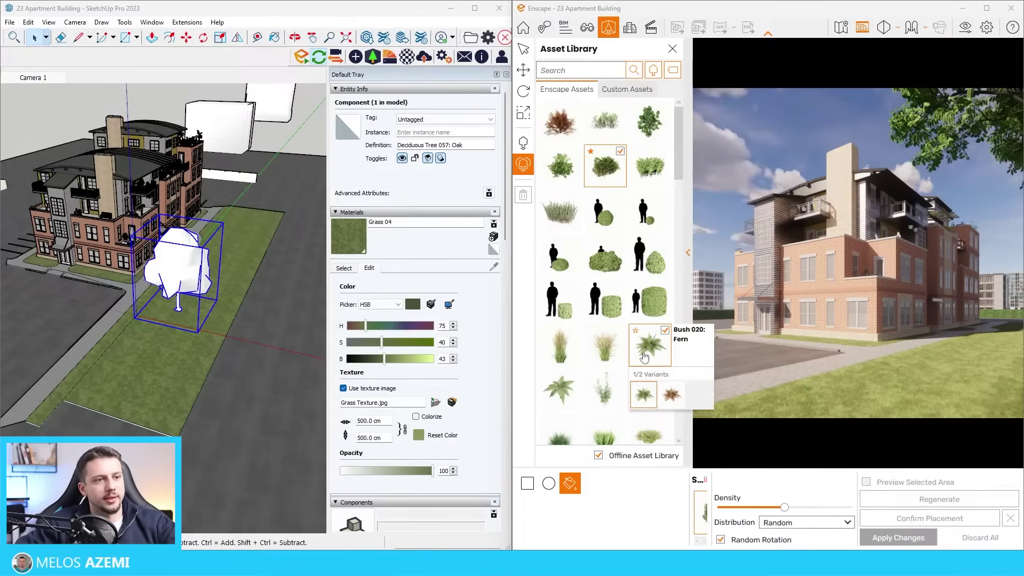
left_click(610, 380)
scroll(571, 275, "down", 3)
left_click(560, 344)
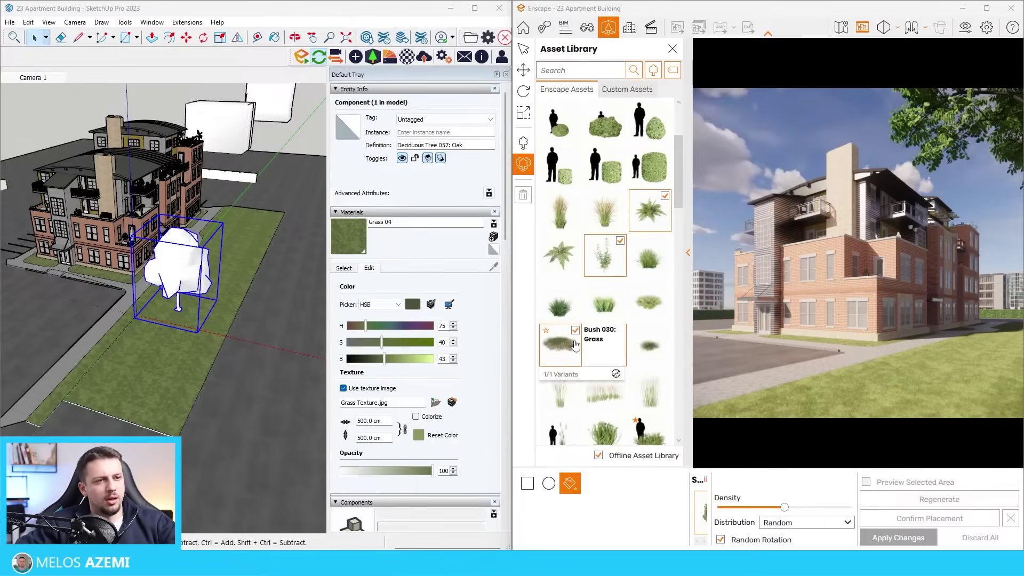
- Add Bush 075: Curry Plant, the bluish-green bush next to it and Bush 091: Fountain Grass to the multi-asset selection
scroll(620, 228, "down", 3)
scroll(589, 297, "down", 4)
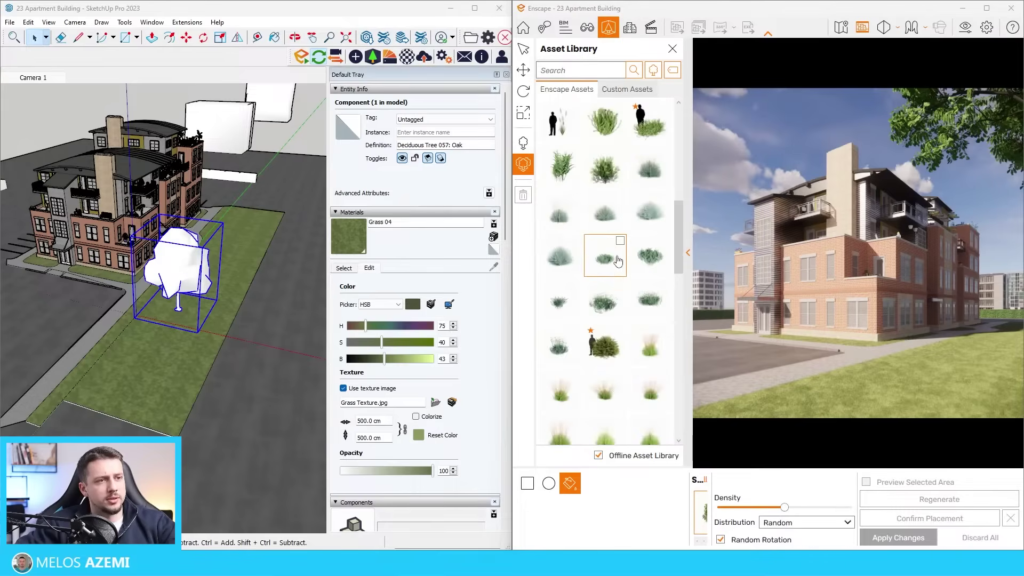
left_click(646, 300)
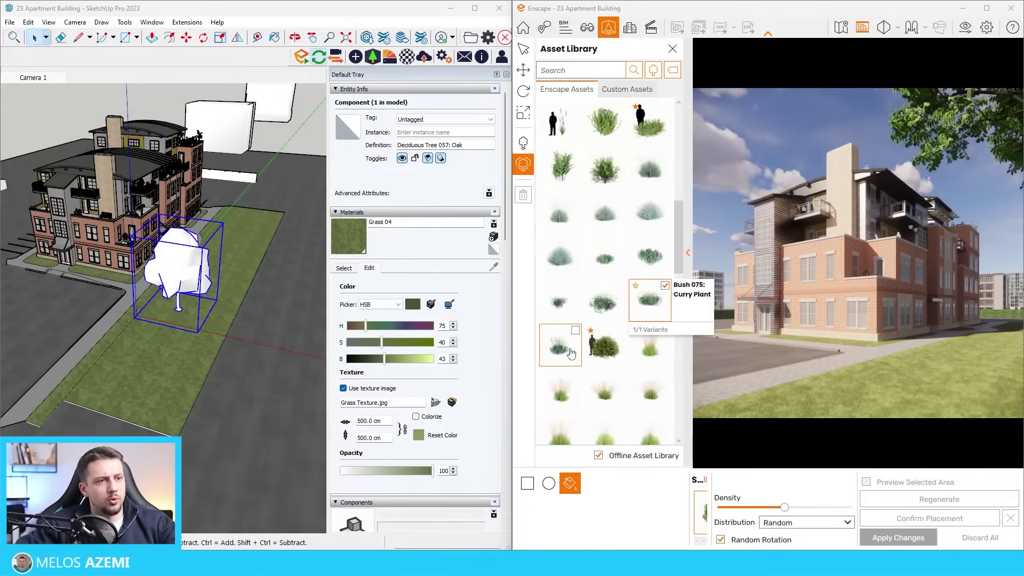
left_click(571, 353)
scroll(624, 399, "down", 4)
left_click(609, 347)
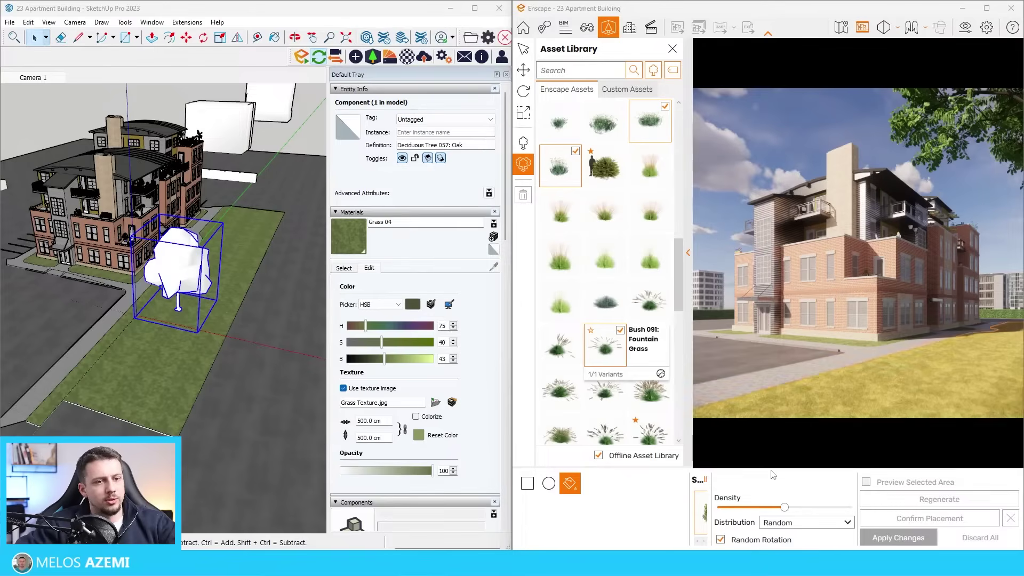
- Fill the lawn with the selected bushes at a slightly above-medium density, then confirm the placement and apply the changes
left_click_drag(784, 507, 850, 507)
left_click(887, 404)
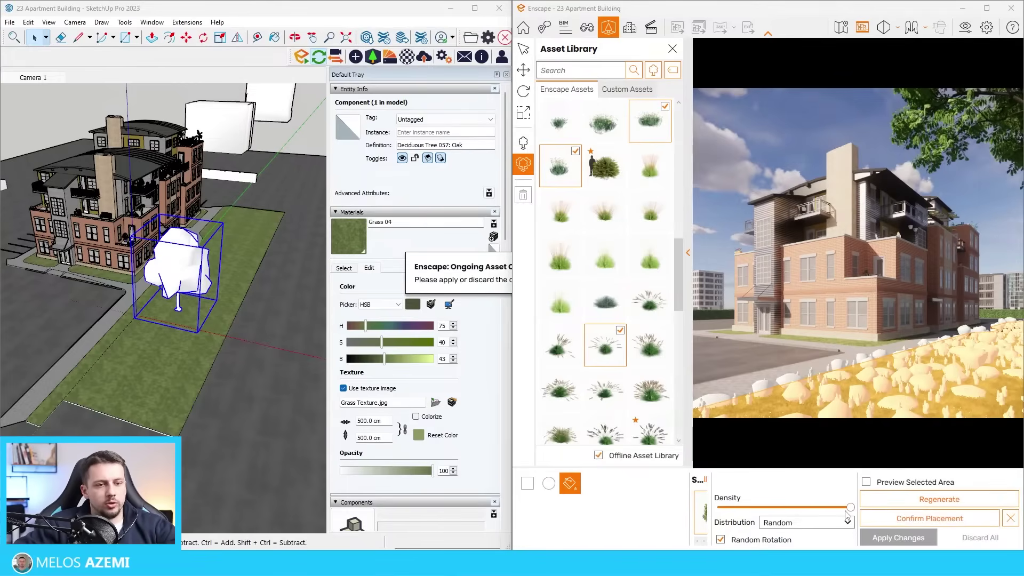
left_click_drag(833, 509, 813, 508)
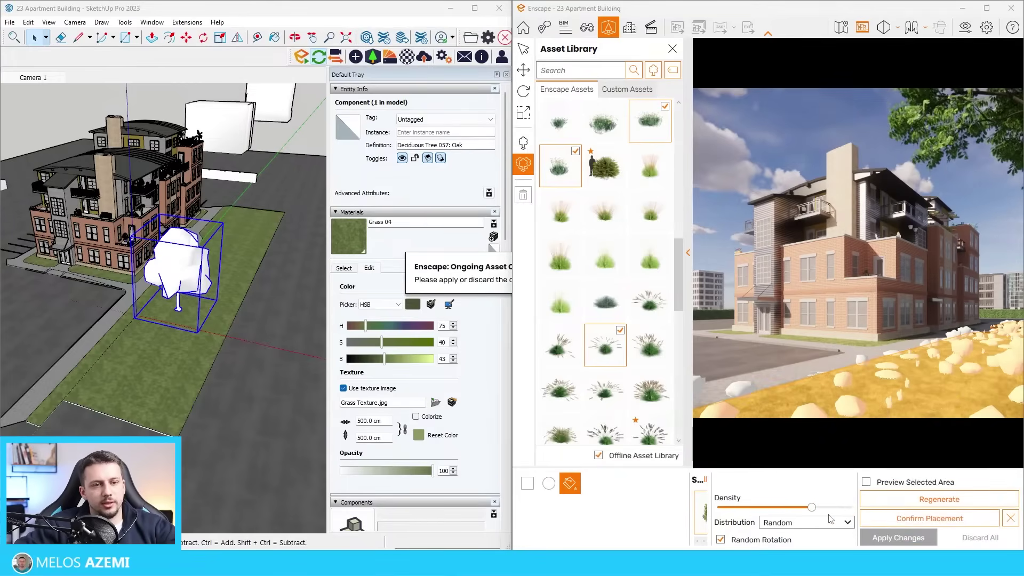
left_click_drag(797, 509, 794, 508)
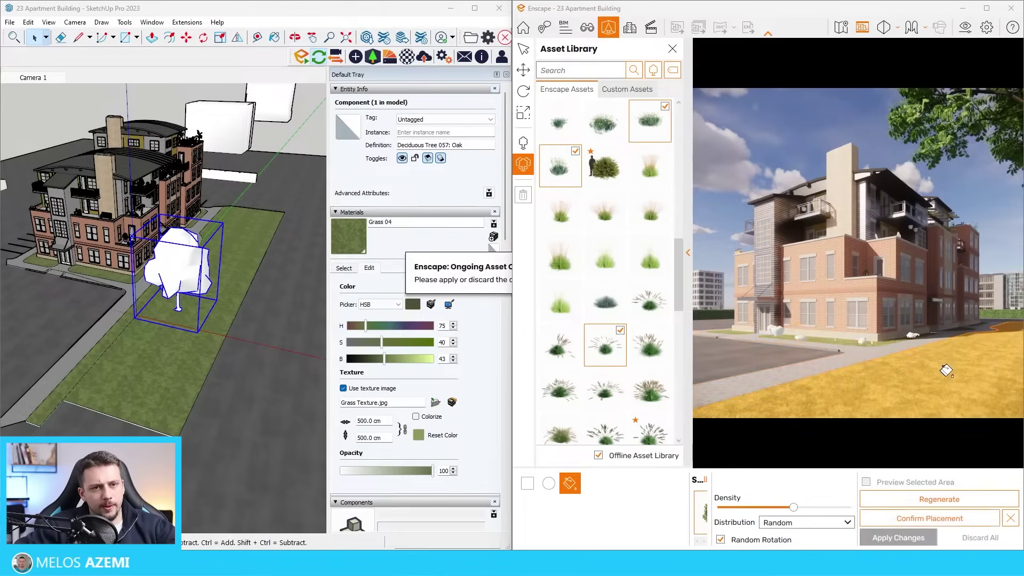
left_click(938, 518)
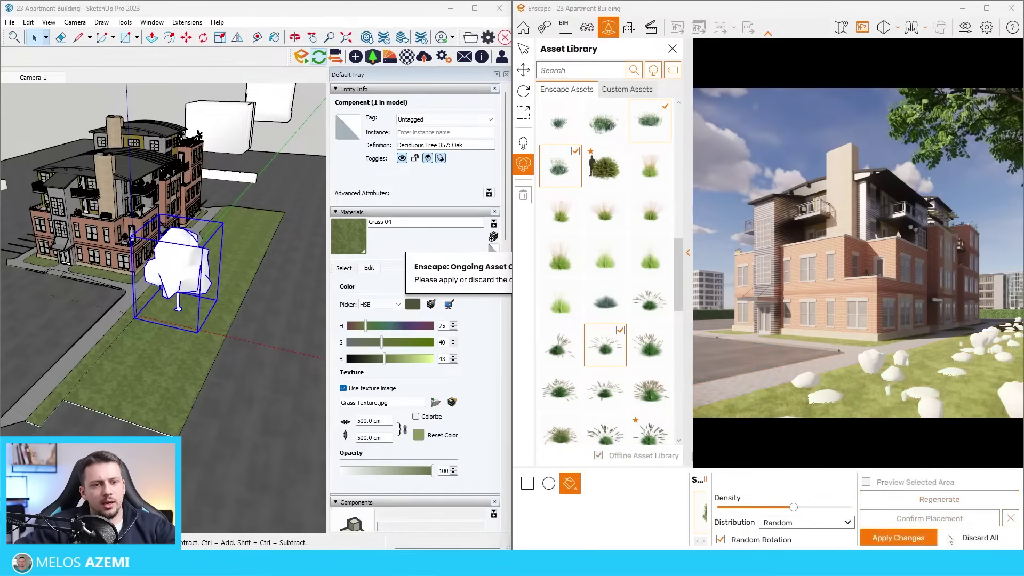
left_click(915, 538)
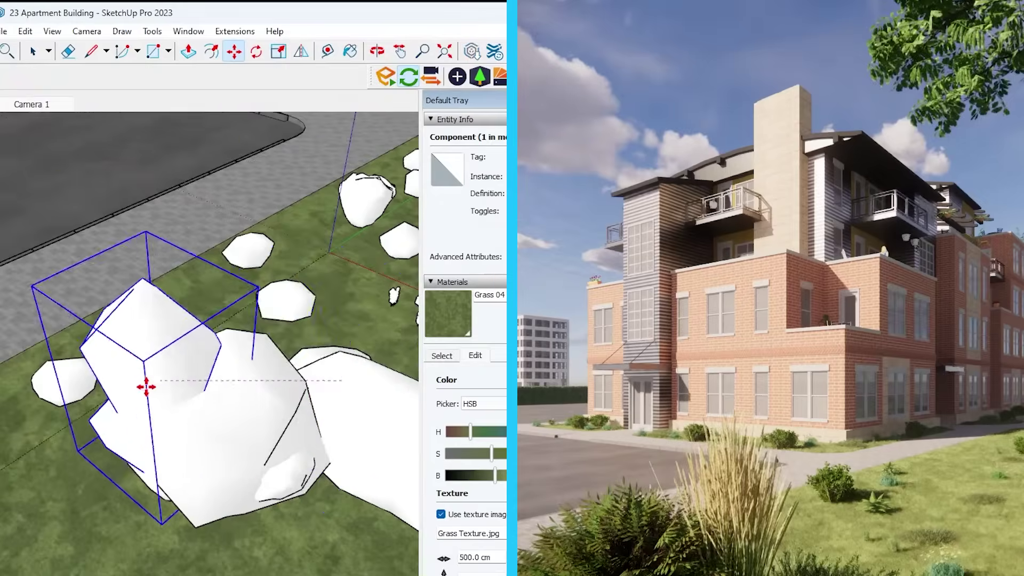
- Move the tall feather reed grass to the left edge of the camera view and place a broad leafy bush in the right foreground
left_click(152, 388)
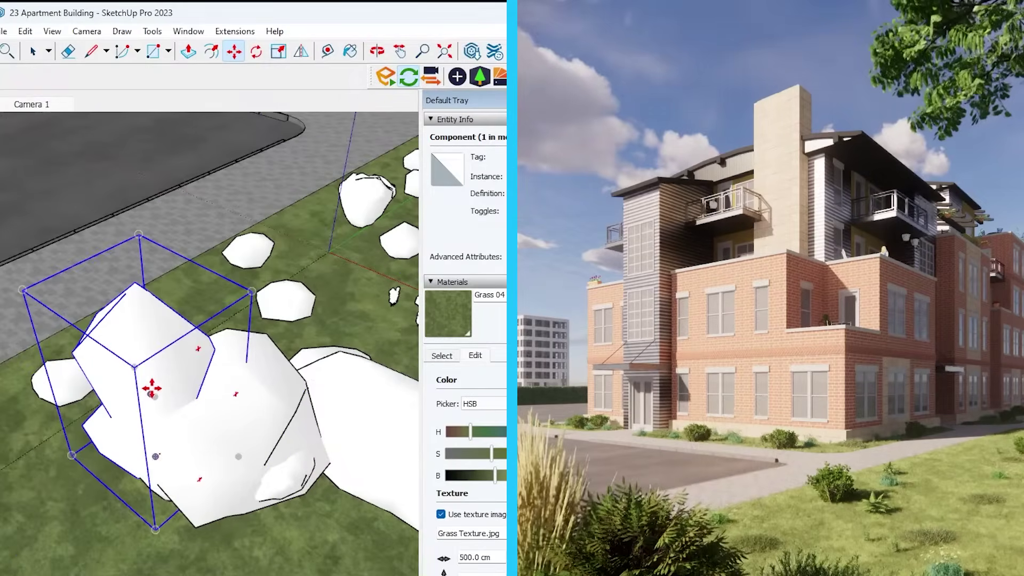
mouse_move(152, 388)
middle_mouse_down()
mouse_move(158, 359)
mouse_move(161, 390)
middle_mouse_up()
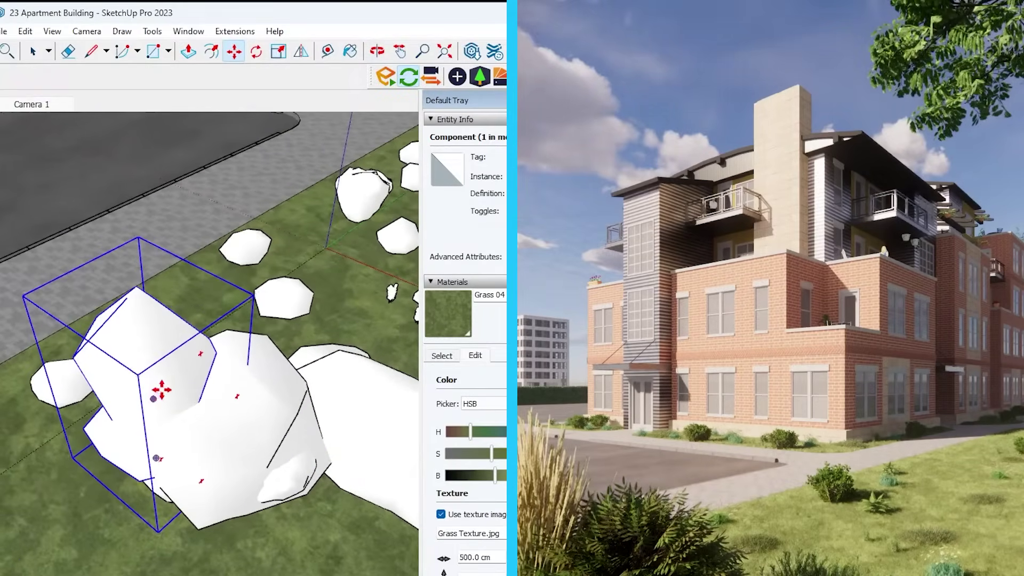
left_click(480, 80)
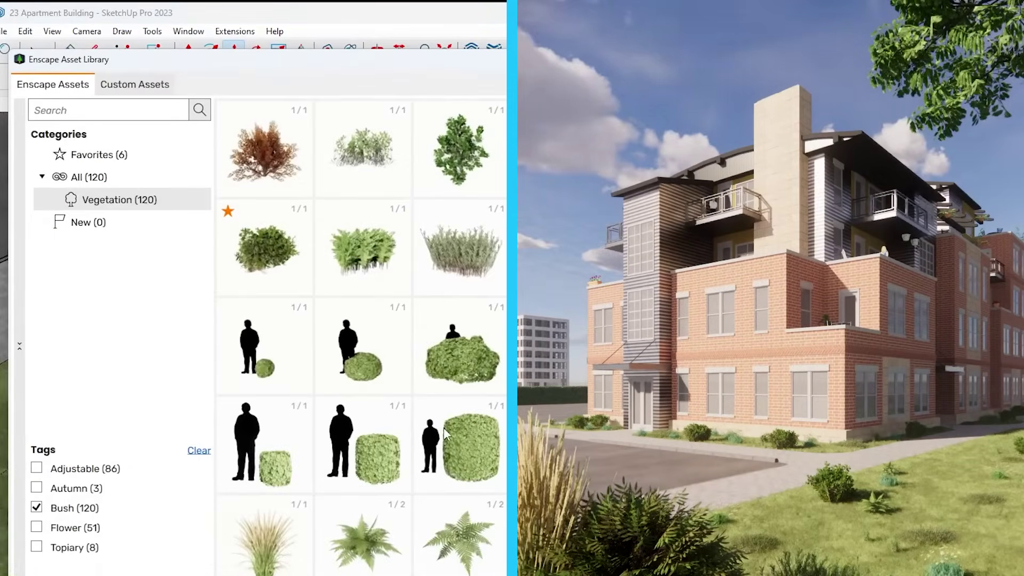
left_click(475, 364)
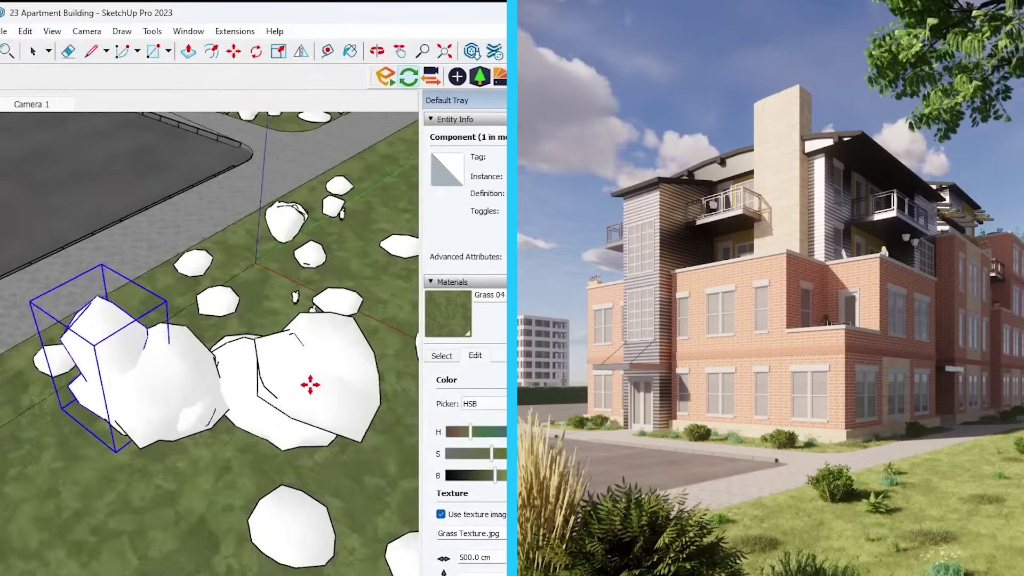
scroll(315, 385, "up", 2)
left_click(348, 382)
key("space")
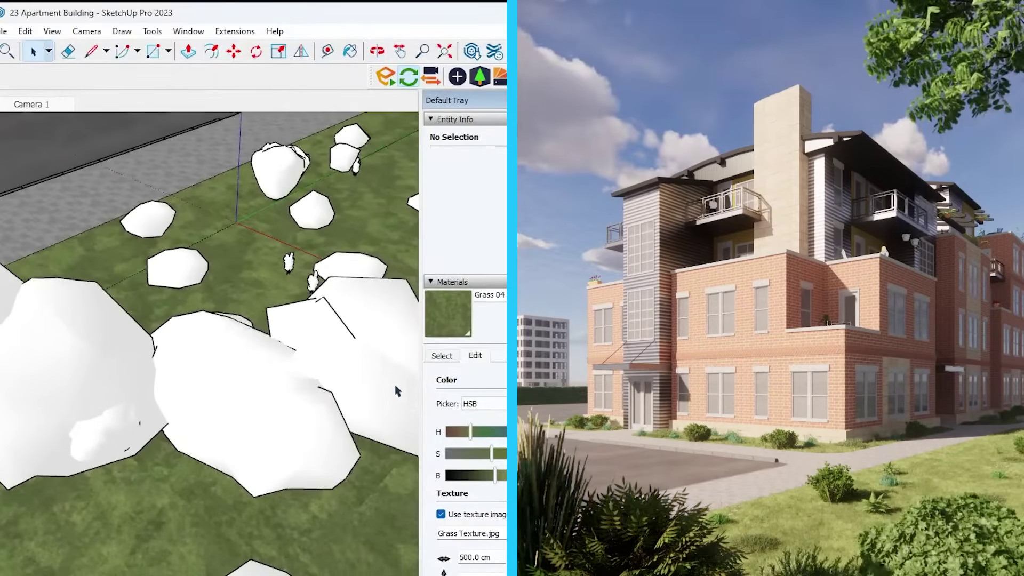
- Move the broad leafy bush toward the fern-like foreground shrub so it fills the lower middle of the camera view
key("m")
left_click(364, 333)
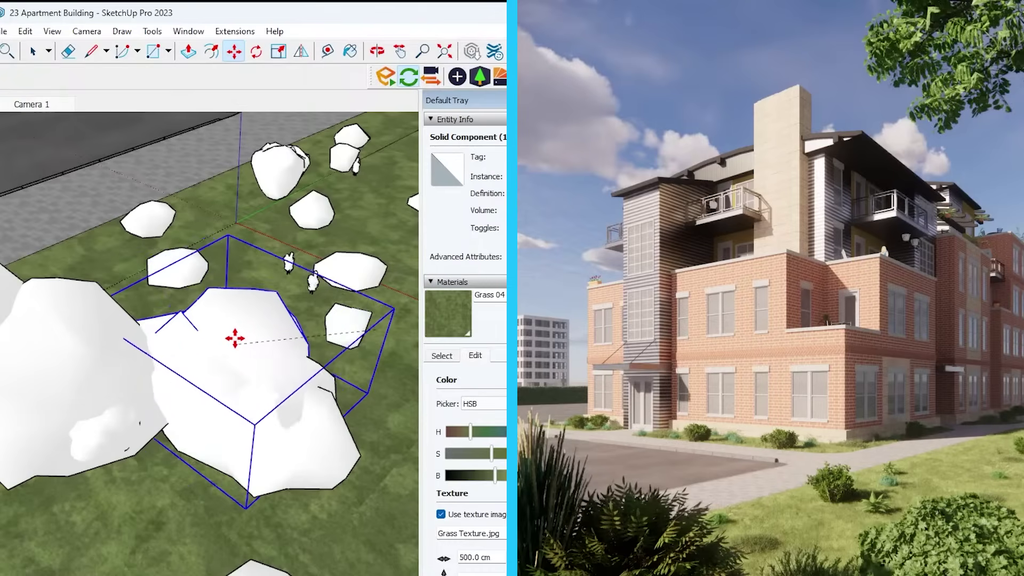
left_click(228, 344)
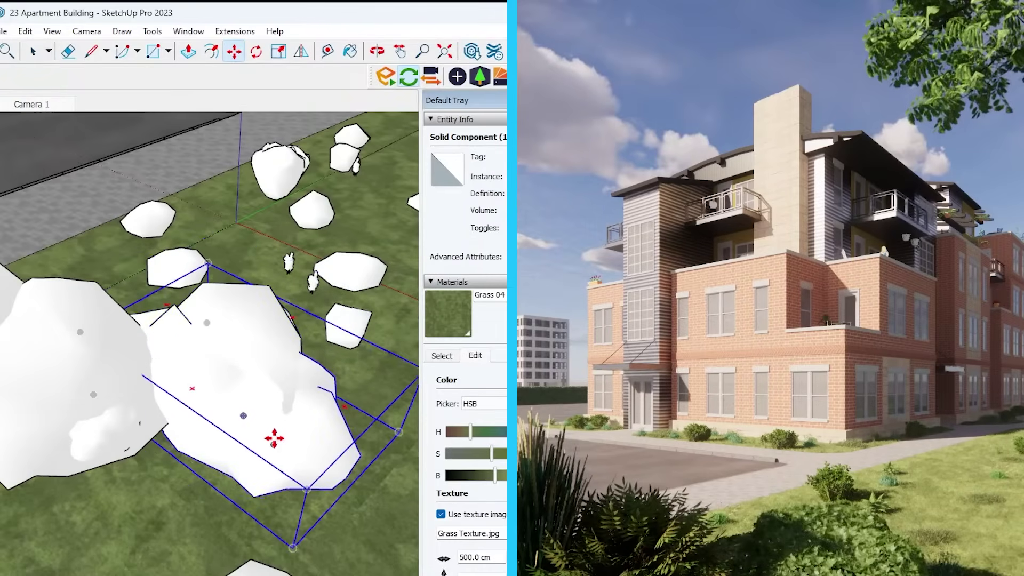
middle_click_drag(273, 438, 284, 417)
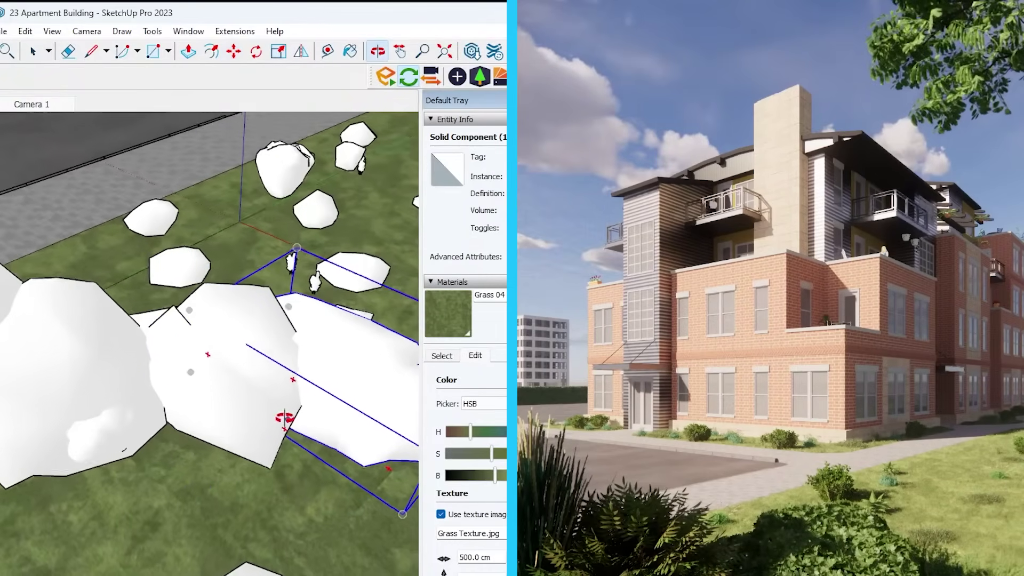
key("space")
- Scale up the broad leafy bush slightly from its corner
scroll(173, 368, "down", 2)
left_click(228, 336)
key("s")
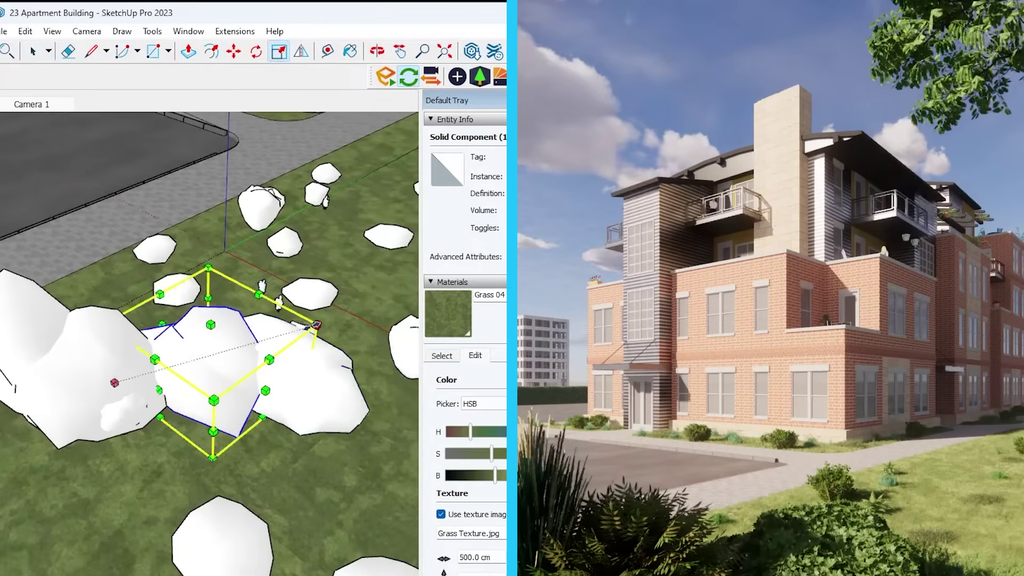
left_click_drag(316, 324, 341, 317)
key("space")
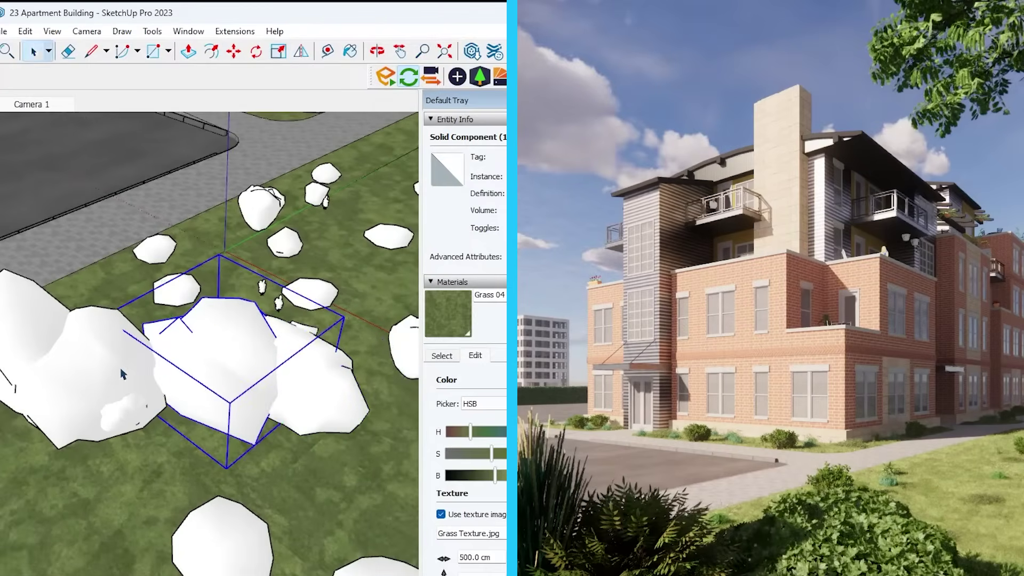
- Move the fern-like foreground shrub over to the right side of the camera view
left_click(121, 373)
key("m")
left_click_drag(91, 374, 267, 375)
key("space")
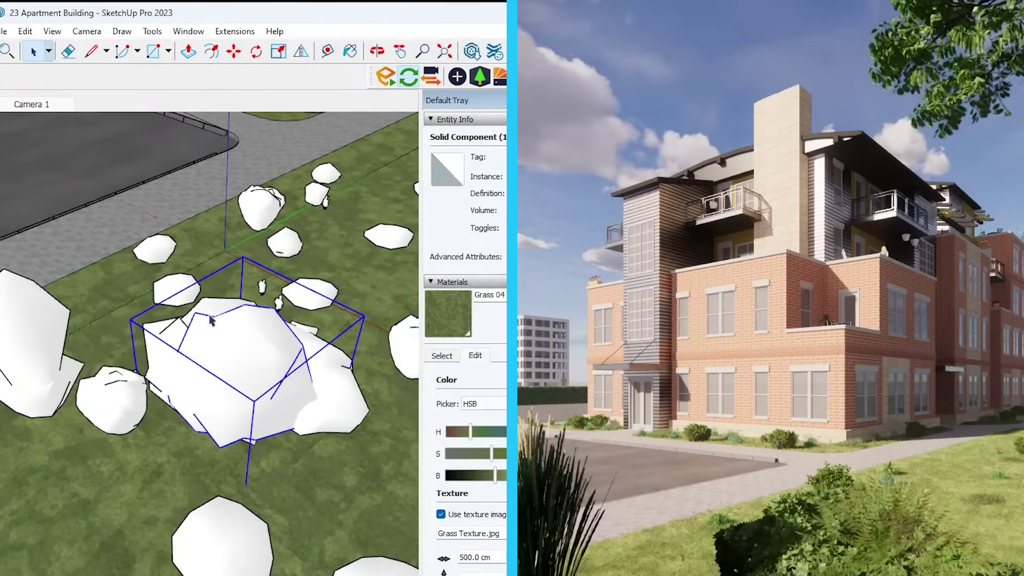
- Move the leafy bush left between the tall grass and the fern-like shrub, and fine-tune the foreground planting
left_click(219, 311)
key("m")
left_click_drag(219, 311, 123, 311)
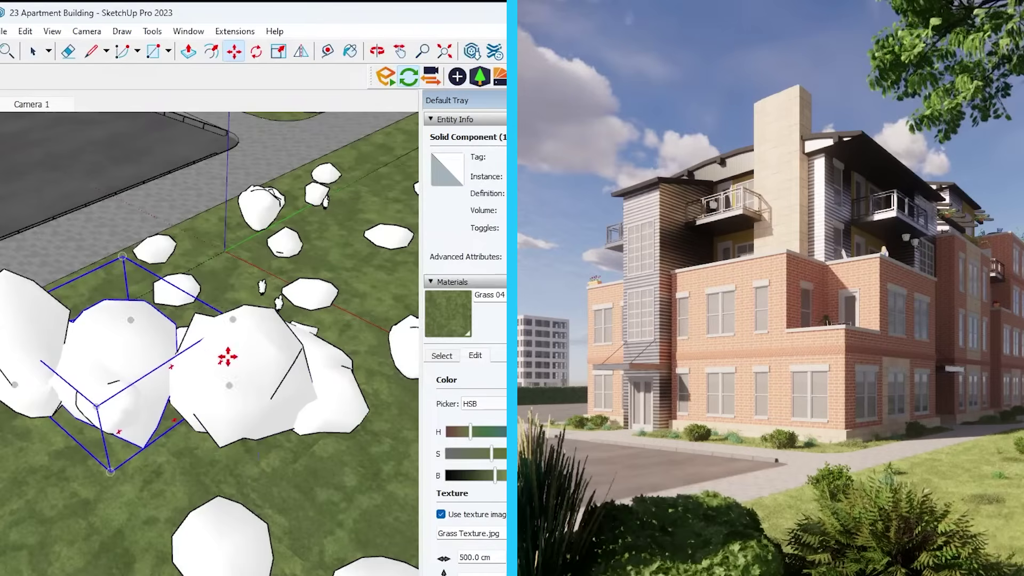
left_click_drag(228, 356, 235, 352)
key("space")
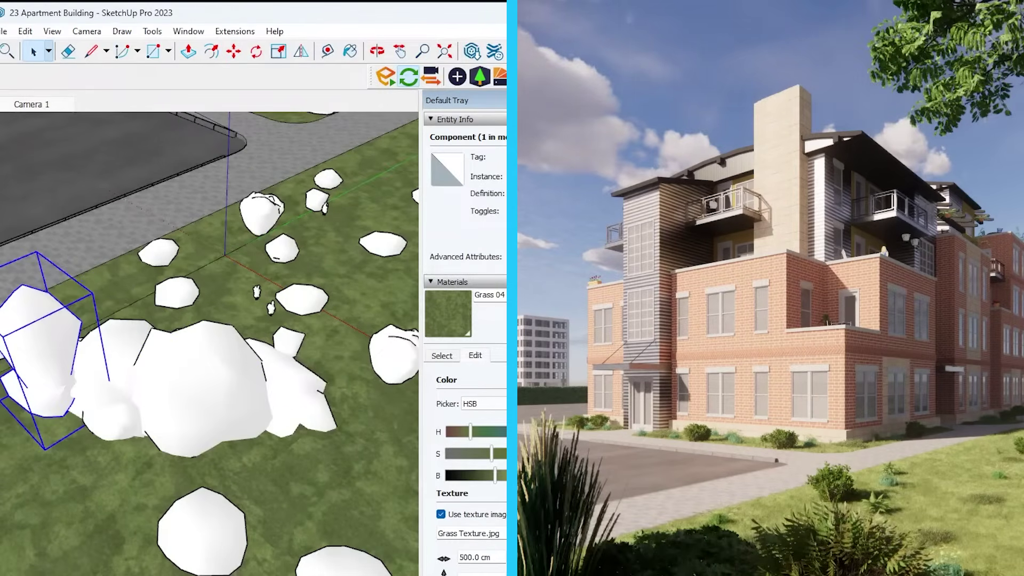
- Use the Midday.hdr skybox as horizon with its brightest point as sun direction, and rotate it until sunlight hits the front facade
left_click(414, 154)
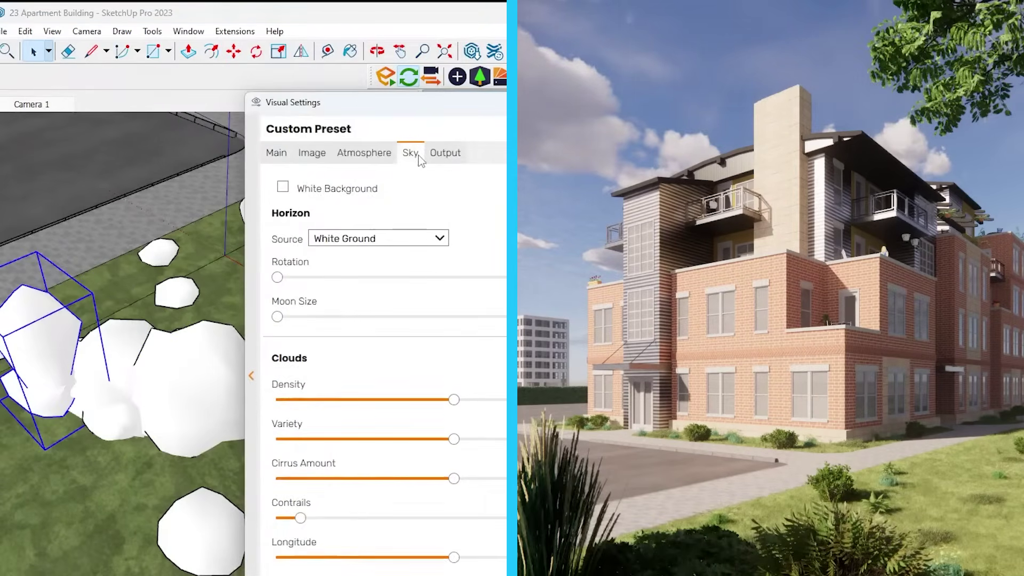
left_click(401, 240)
left_click(314, 269)
left_click(383, 303)
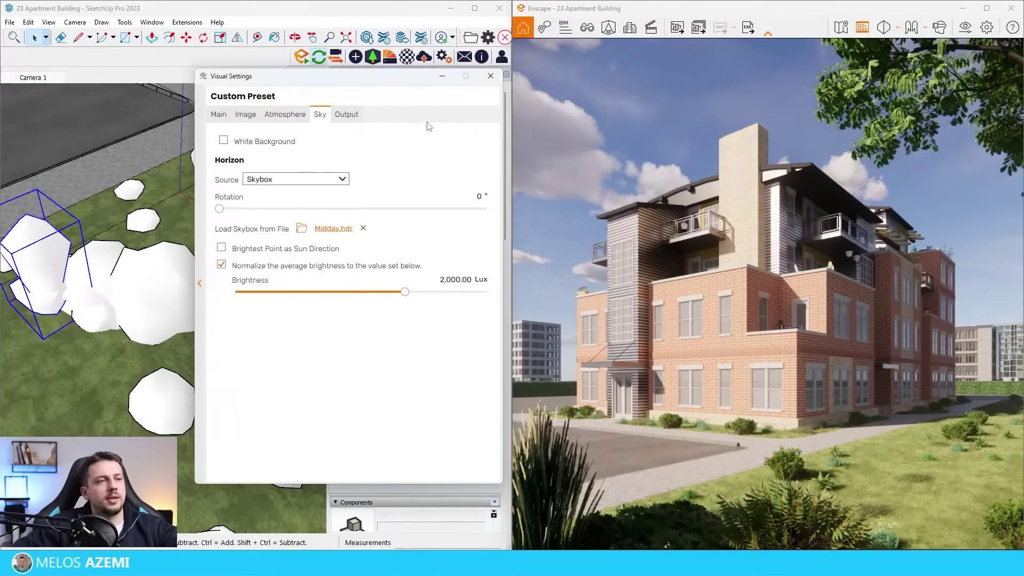
left_click(221, 248)
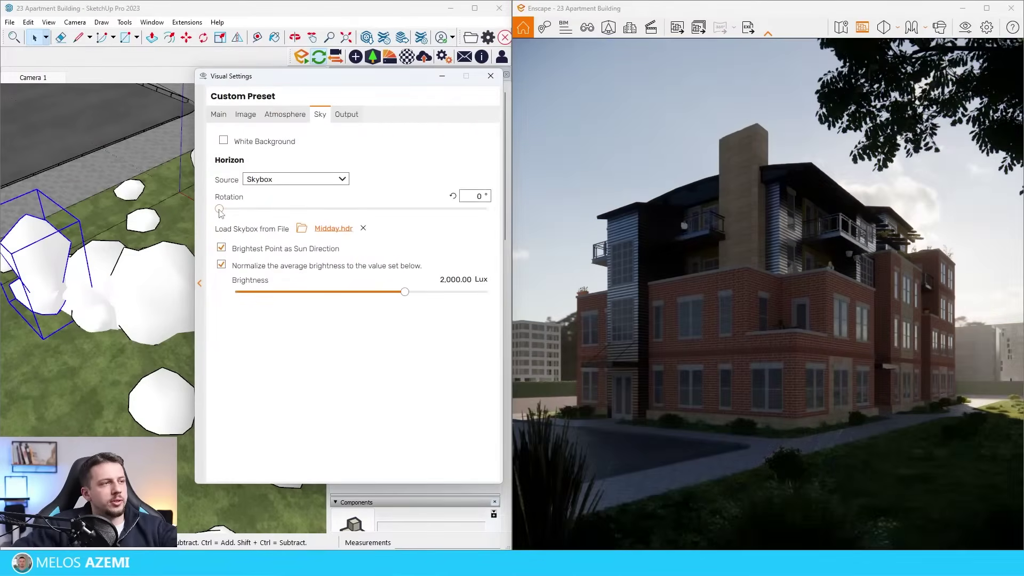
left_click_drag(219, 209, 407, 210)
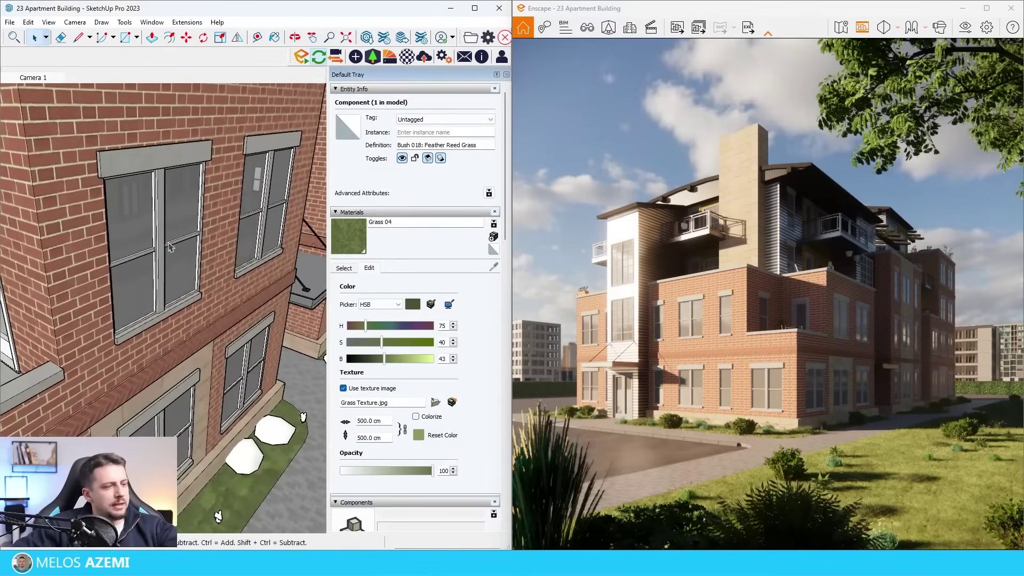
- Sample the facade's Brick_Flemish_Bond material, replace its texture image with Bricks054_4K_Color.jpg and set the texture width to 150 cm
key("b")
left_click(211, 270, "alt")
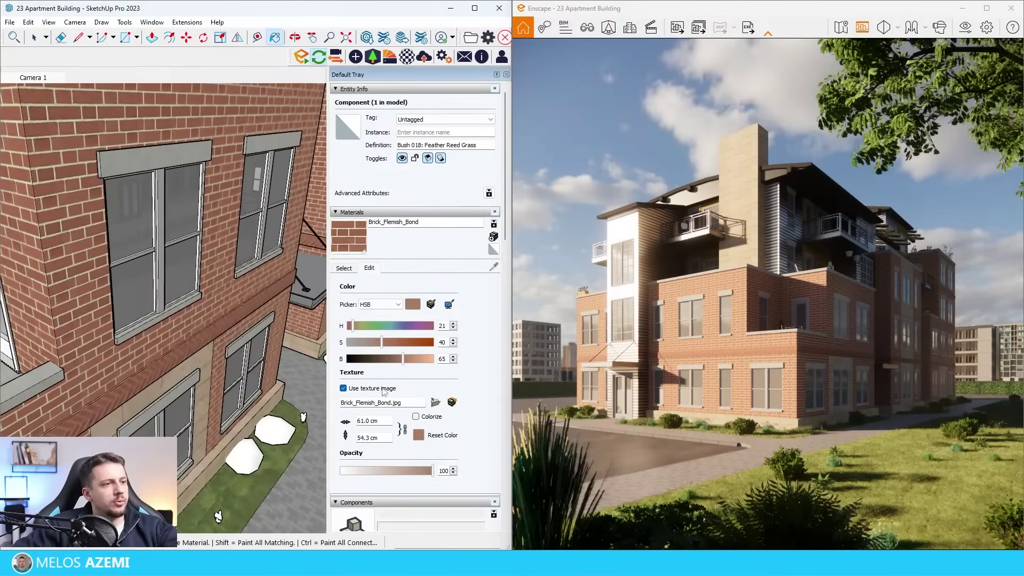
left_click(435, 402)
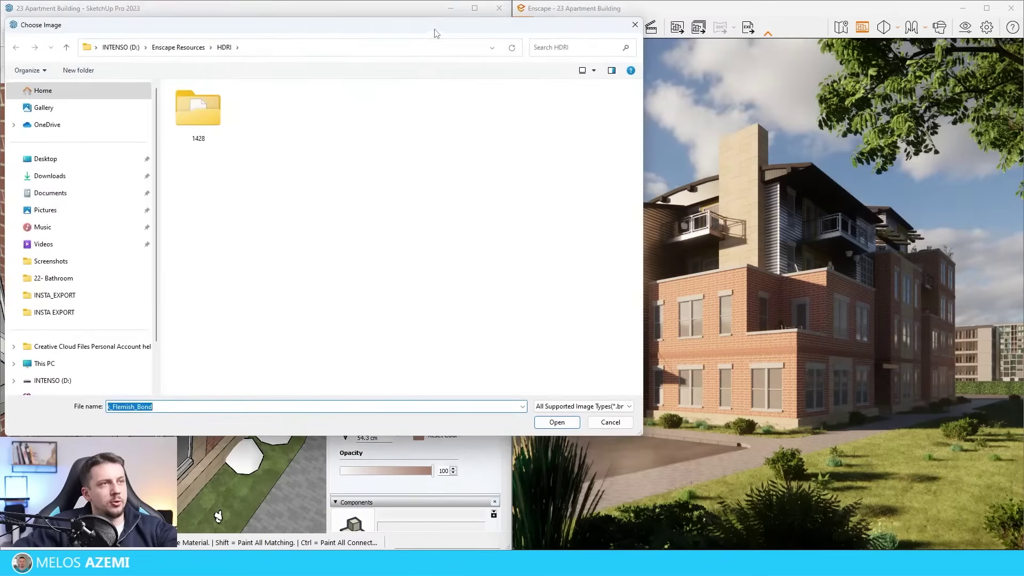
left_click_drag(436, 33, 1023, 208)
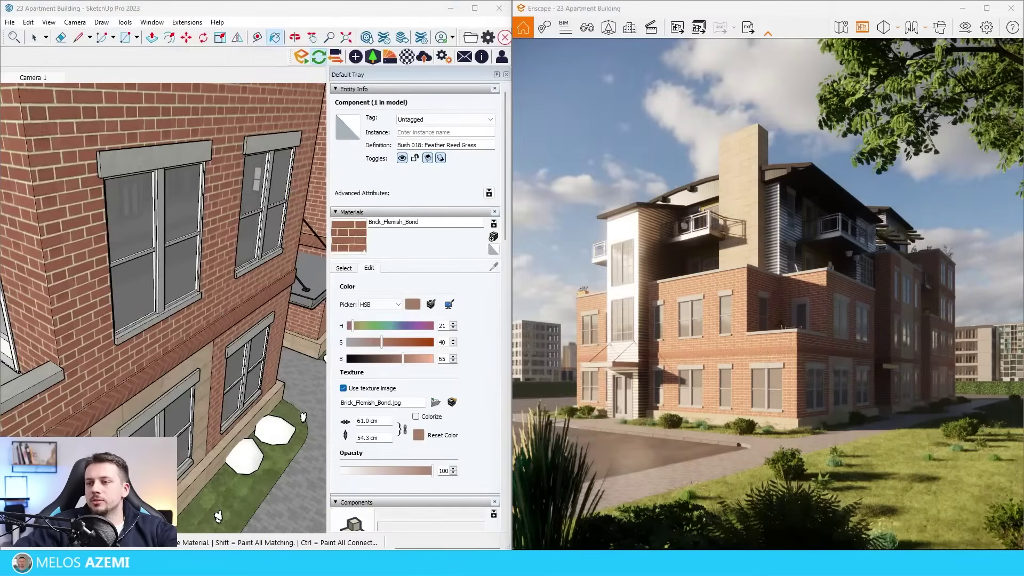
scroll(96, 293, "up", 5)
mouse_move(92, 309)
middle_mouse_down()
mouse_move(89, 345)
mouse_move(80, 341)
middle_mouse_up()
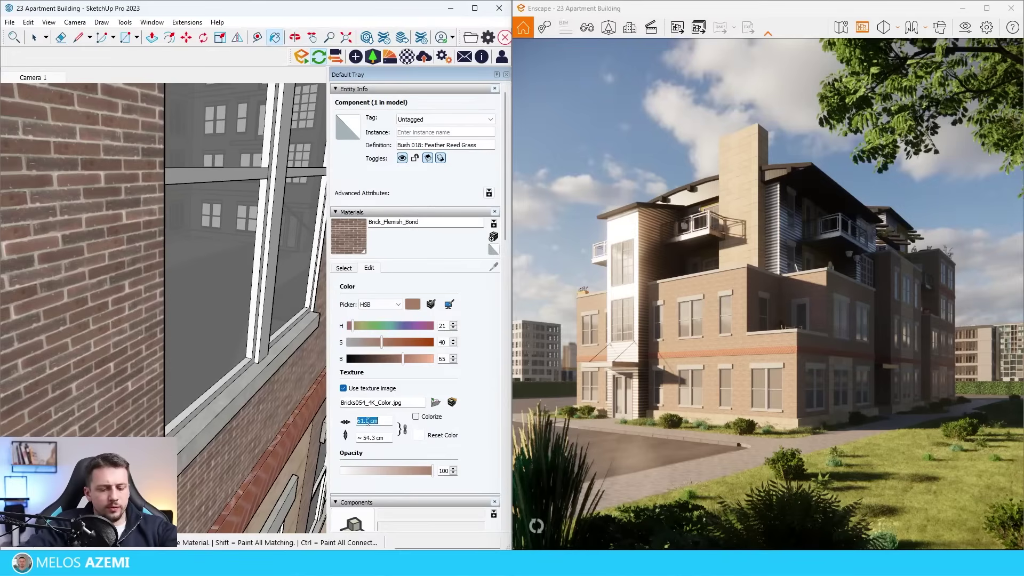
type("150")
key("Return")
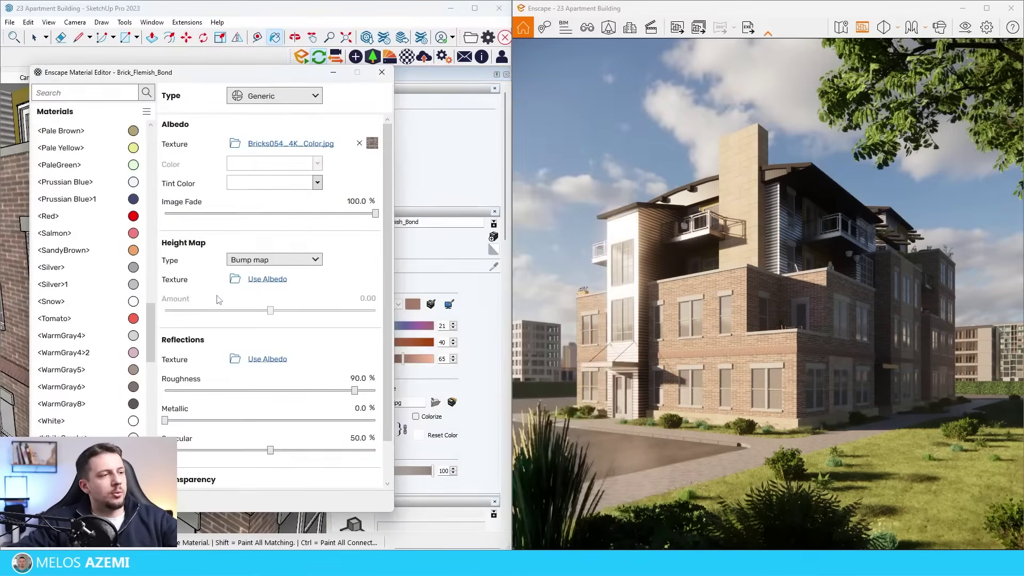
- Load the Bricks054_4K_Displacement image as the brick's height map and set its type to Displacement map
left_click(234, 280)
left_click_drag(338, 94, 360, 98)
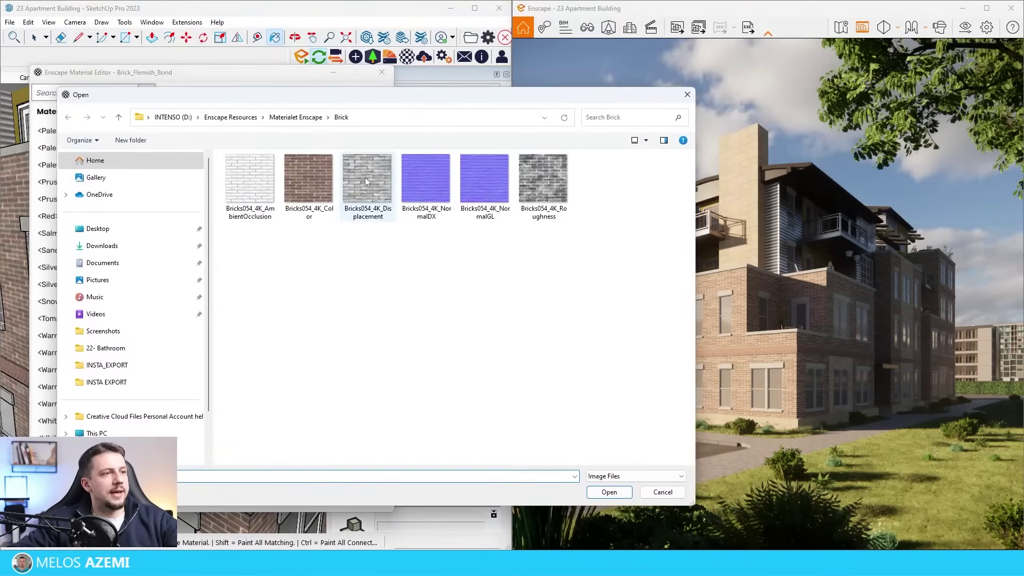
double_click(364, 178)
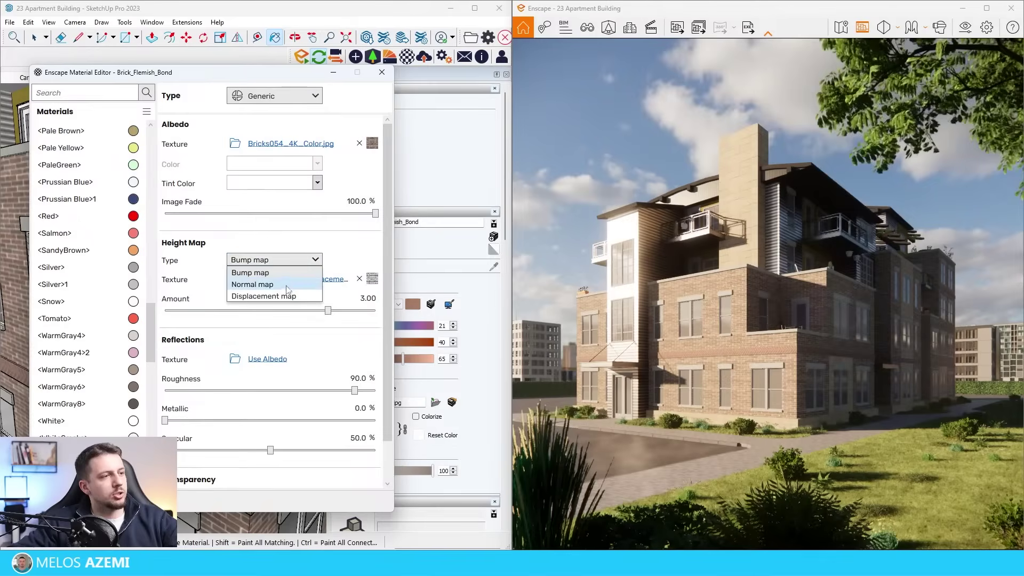
left_click(287, 296)
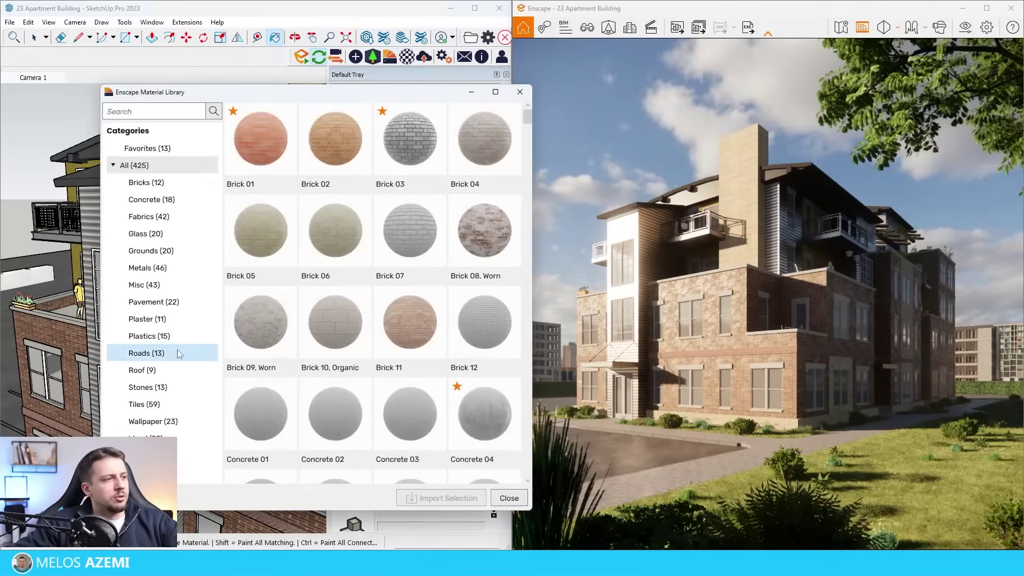
- Import the Steel 11, Corrugated material from the Metals category of the Enscape material library
left_click(168, 273)
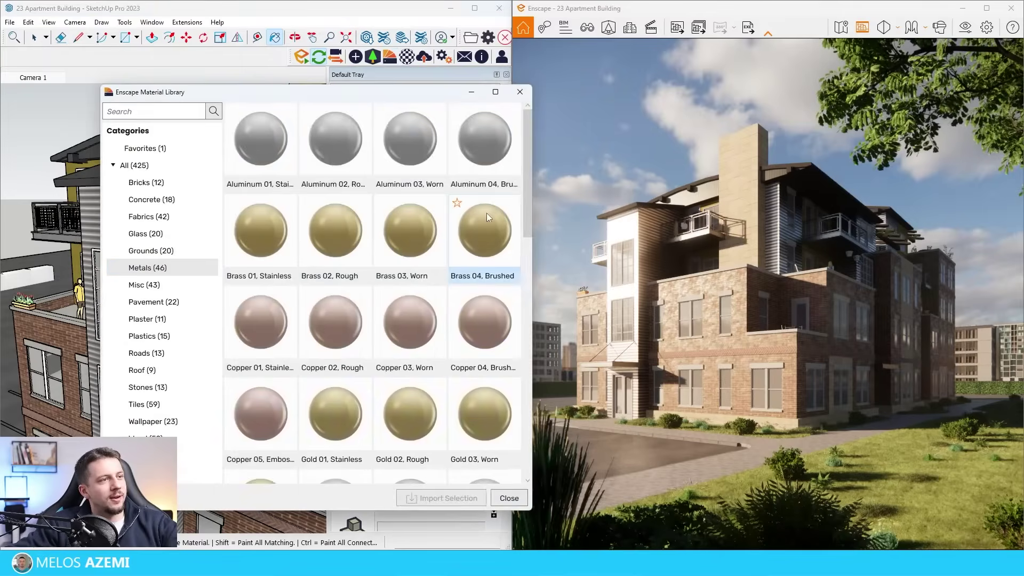
scroll(482, 260, "down", 8)
left_click(426, 251)
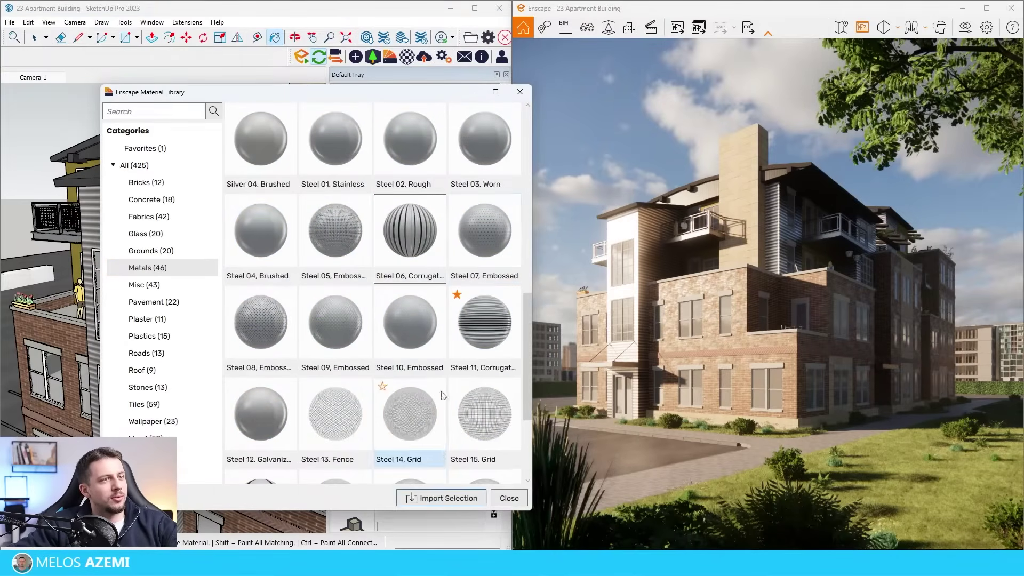
left_click(484, 330)
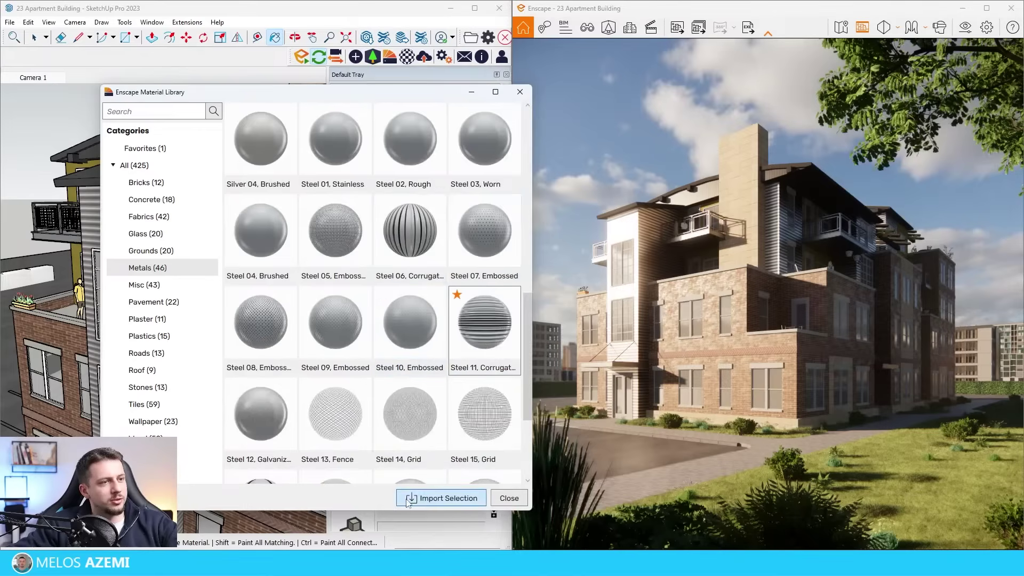
left_click(426, 499)
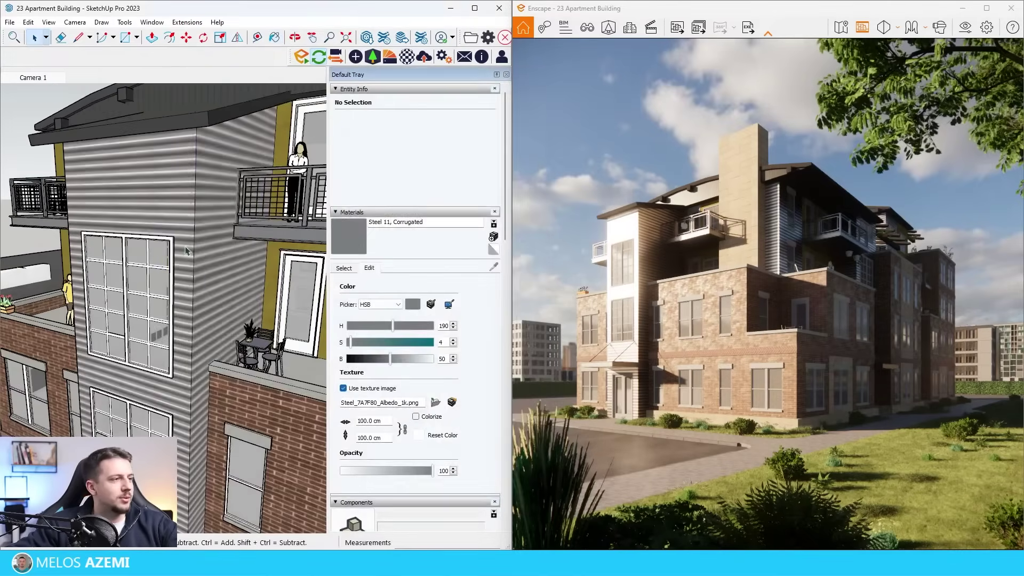
- Paint the front tower's siding with Steel 11, Corrugated and clear the selection
left_click(221, 188)
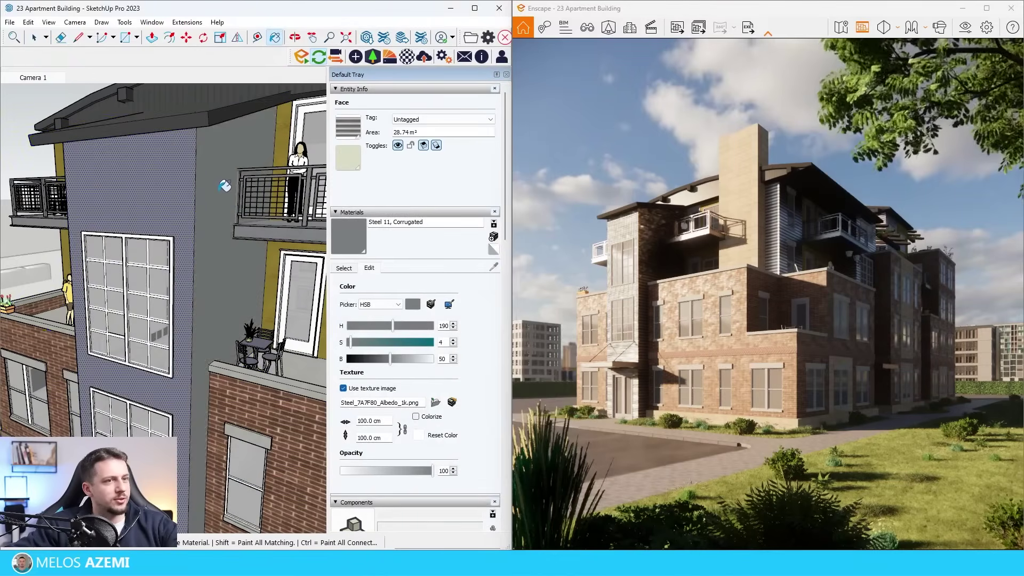
scroll(224, 201, "up", 3)
mouse_move(224, 201)
middle_mouse_down()
mouse_move(186, 208)
mouse_move(176, 194)
middle_mouse_up()
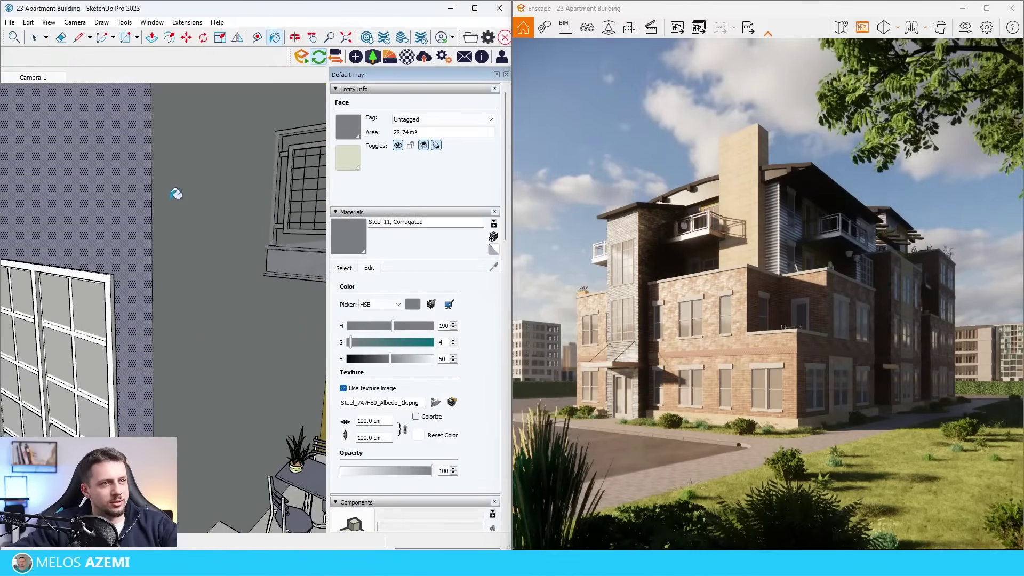
scroll(80, 240, "down", 5)
key("space")
key("ctrl+t")
scroll(80, 240, "down", 3)
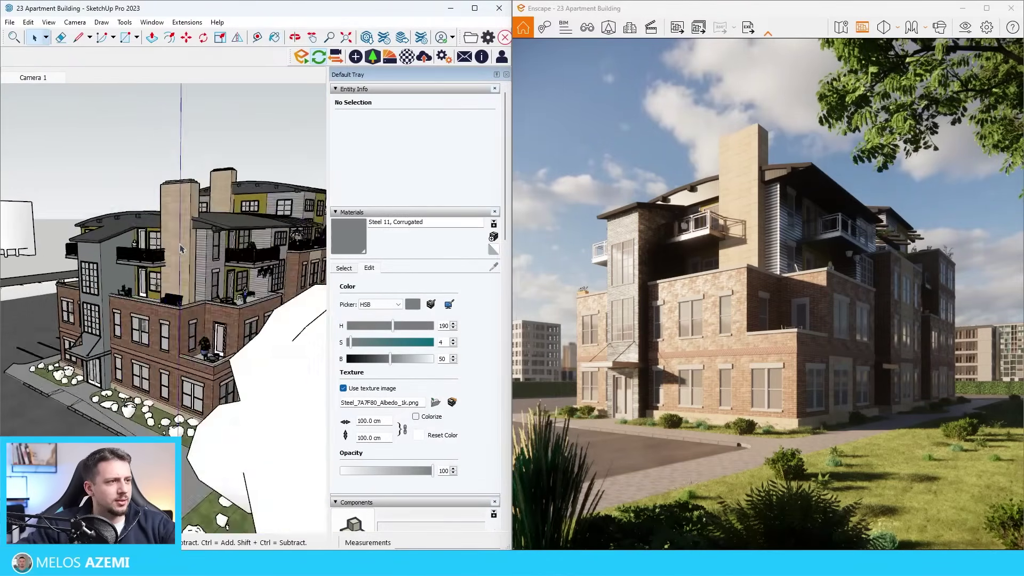
- Clear the Bush filter in the Enscape asset library and place several large deciduous trees in the background behind the building
middle_click_drag(192, 250, 157, 265)
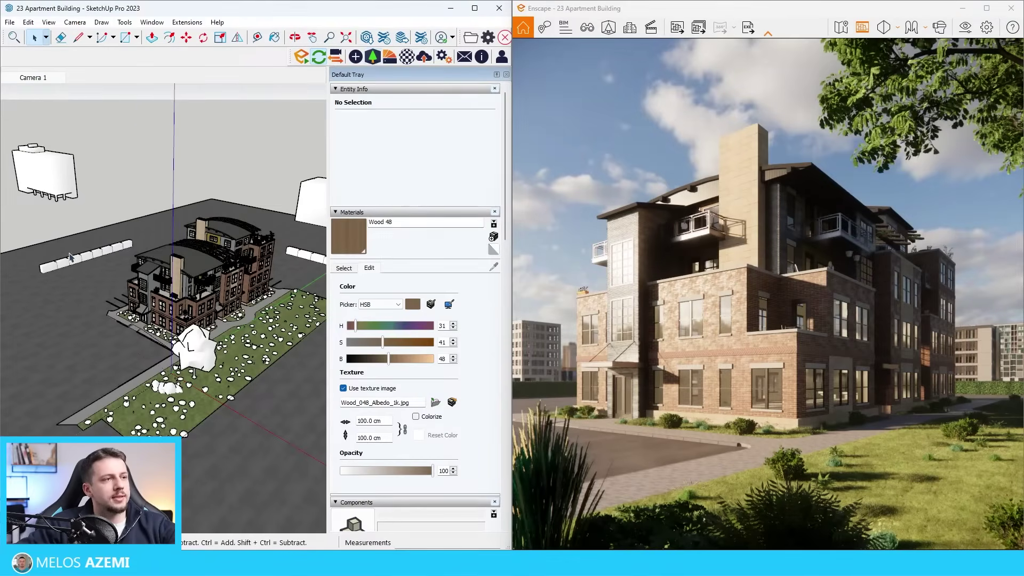
scroll(70, 257, "down", 3)
scroll(233, 185, "up", 5)
scroll(224, 199, "down", 2)
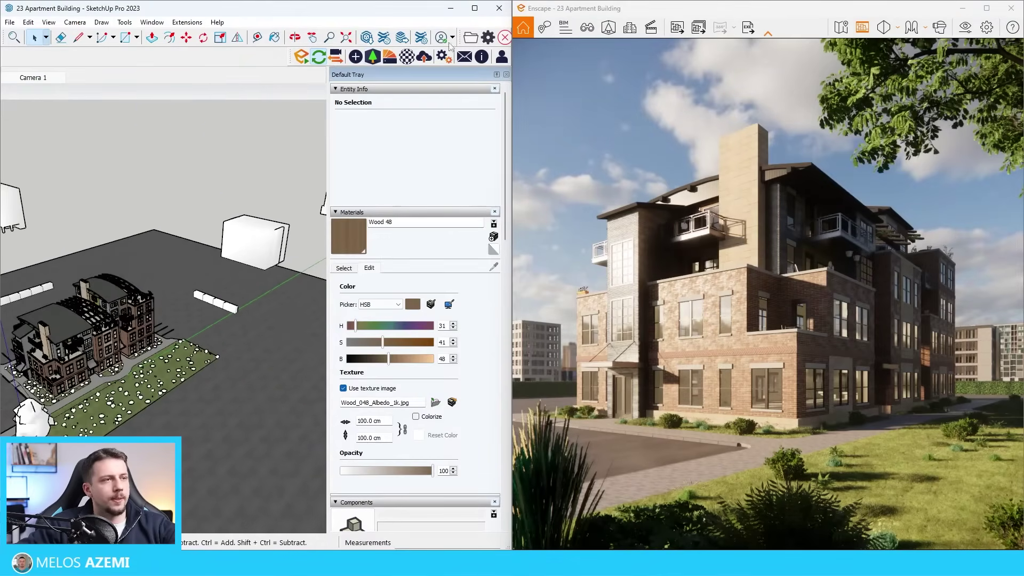
left_click(376, 58)
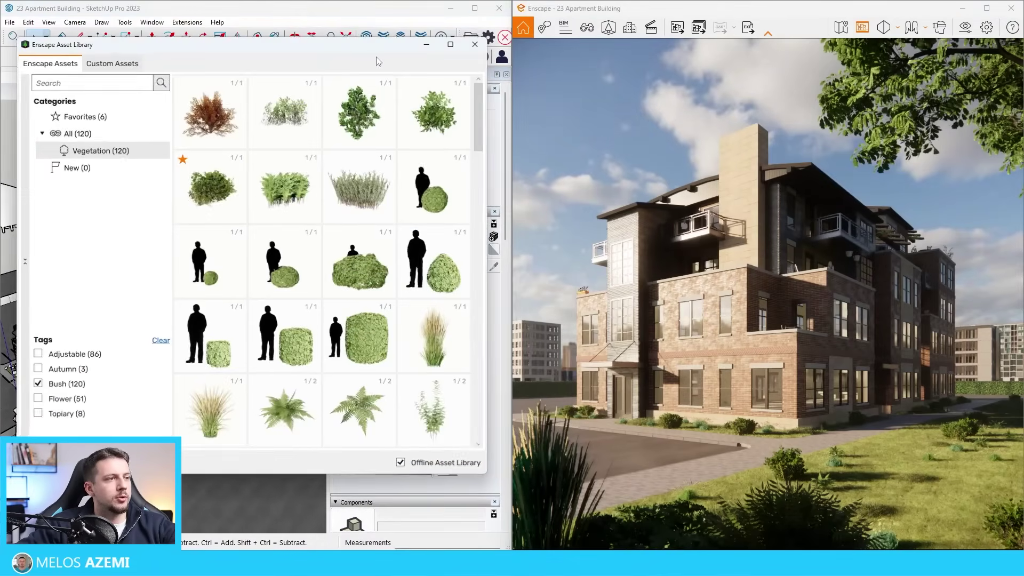
left_click(37, 382)
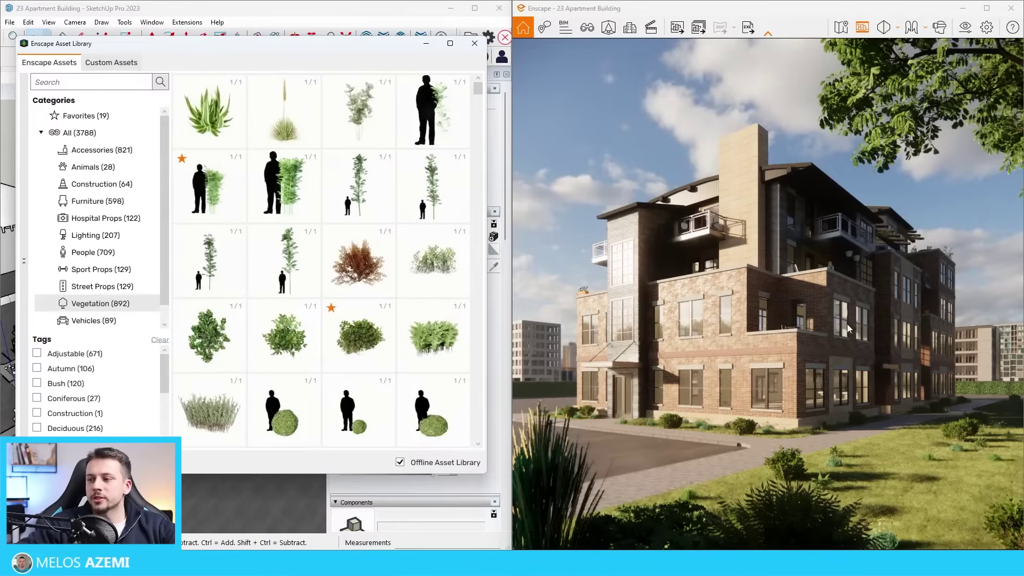
scroll(223, 346, "down", 20)
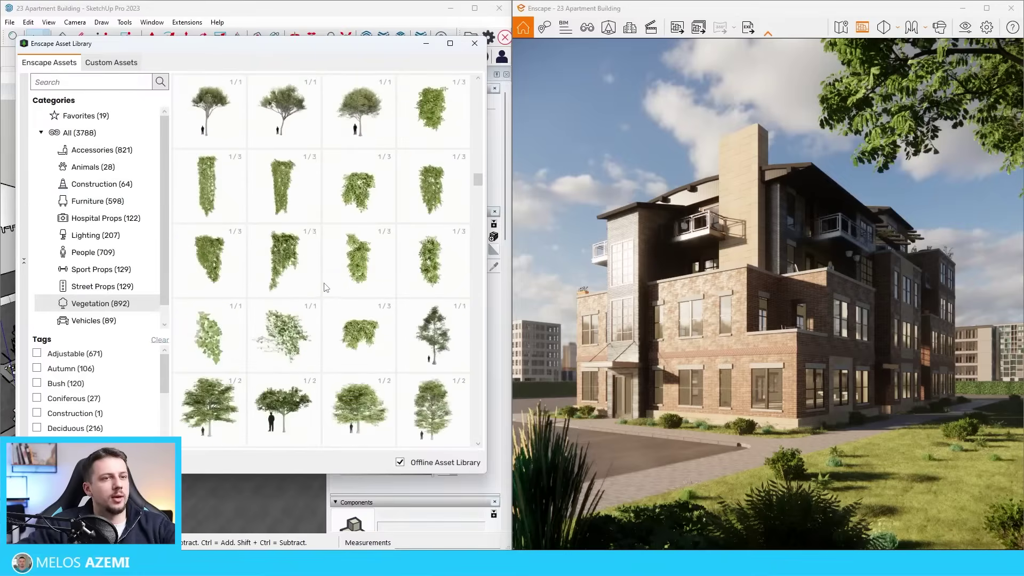
scroll(319, 284, "down", 5)
left_click(320, 284)
scroll(316, 346, "down", 6)
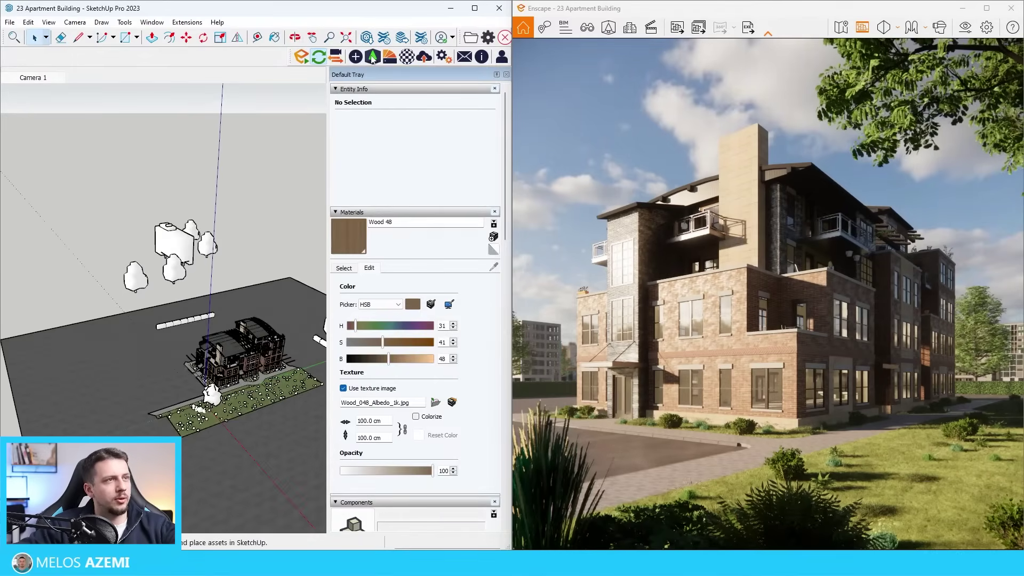
- Place additional trees of another deciduous species around the background to fill the gaps beside the building
left_click(372, 57)
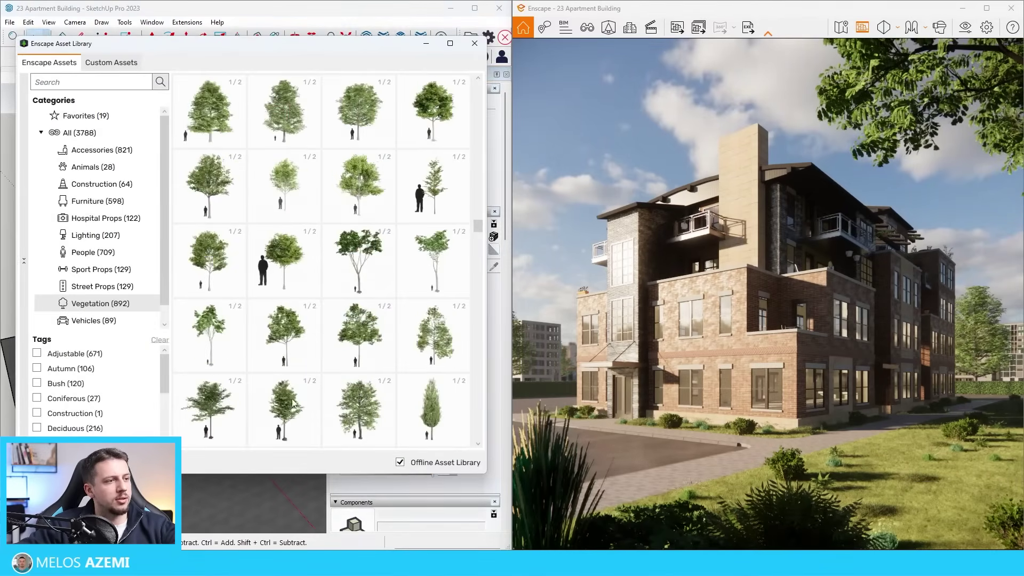
left_click(357, 416)
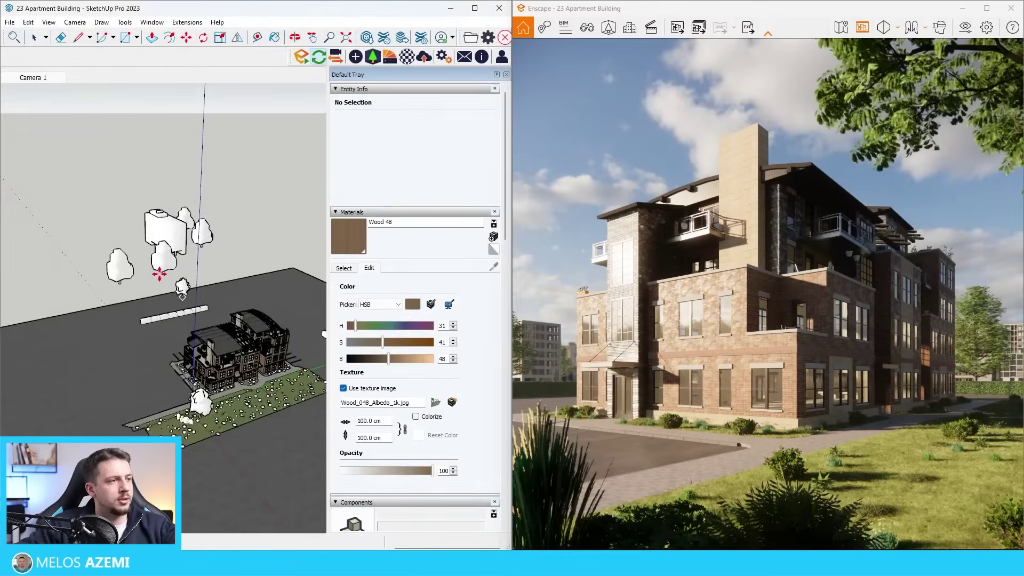
scroll(140, 279, "up", 5)
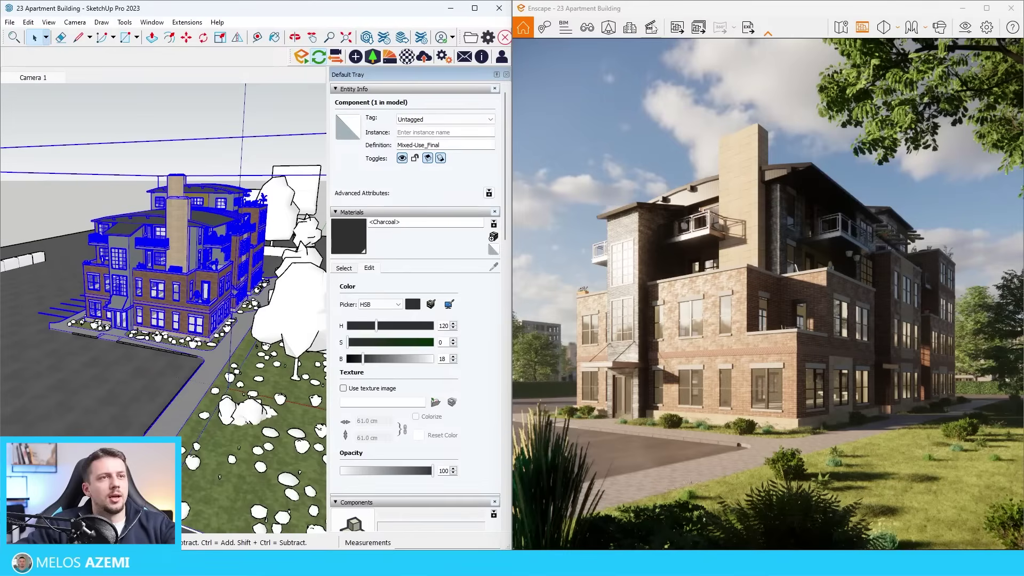
- Start multi-asset placement with the area fill option in Enscape and limit the asset library to the People category
left_click(609, 27)
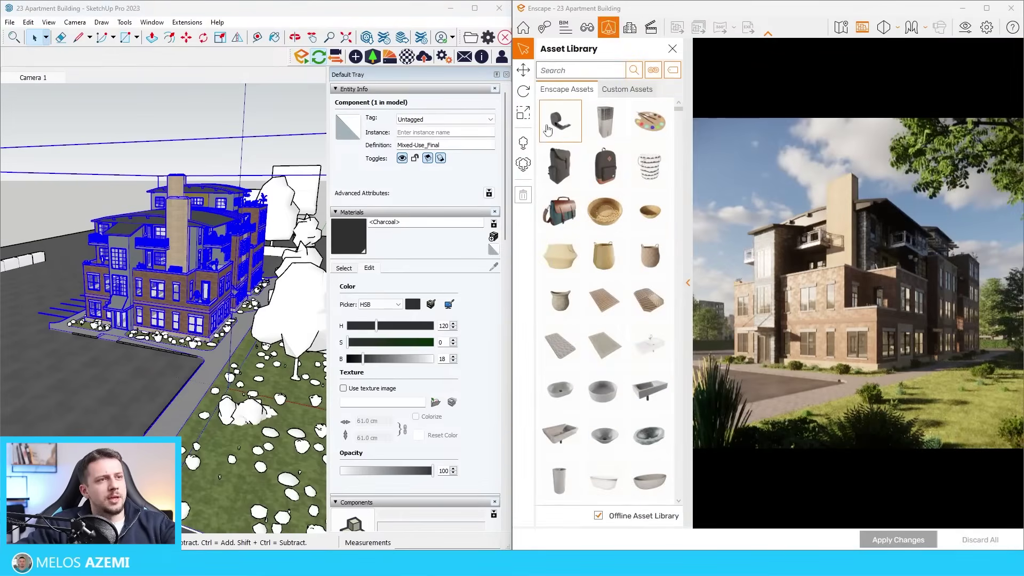
left_click(528, 171)
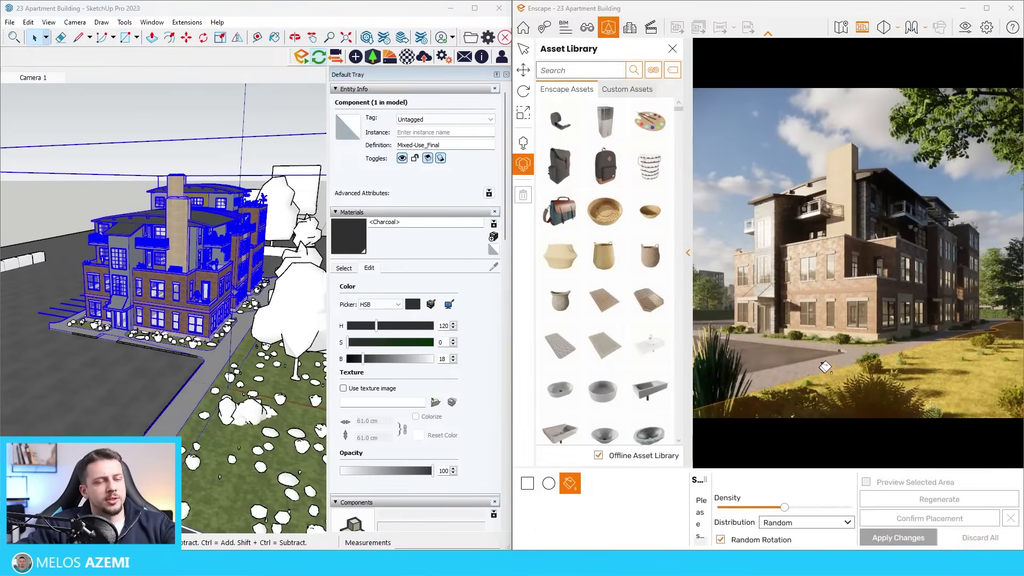
left_click(655, 73)
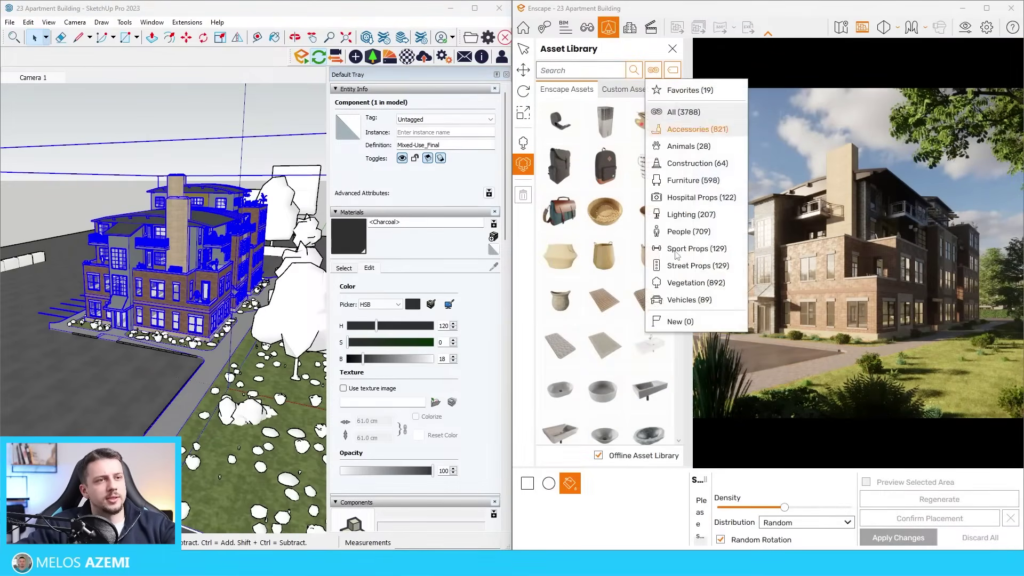
left_click(667, 230)
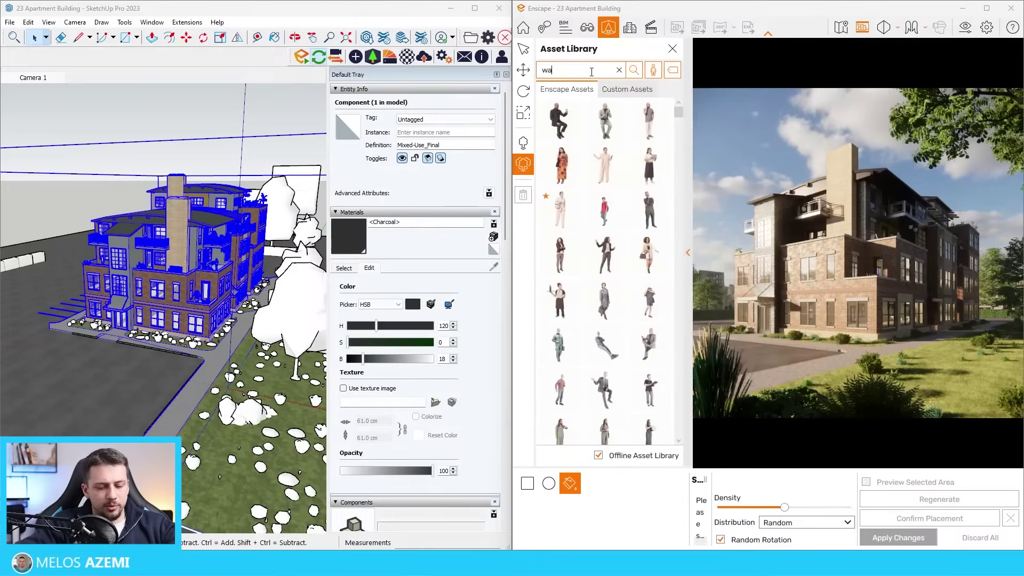
- Search the people assets for "walking" and scatter a selection of them over the paved walkway at a reduced density
left_click(591, 71)
type("walkin")
type("g")
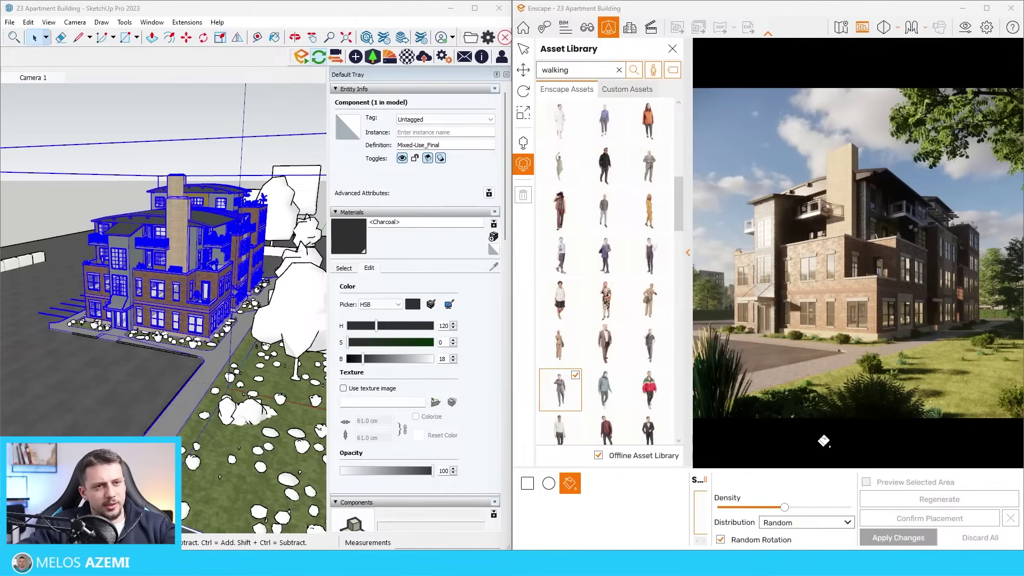
left_click(853, 349)
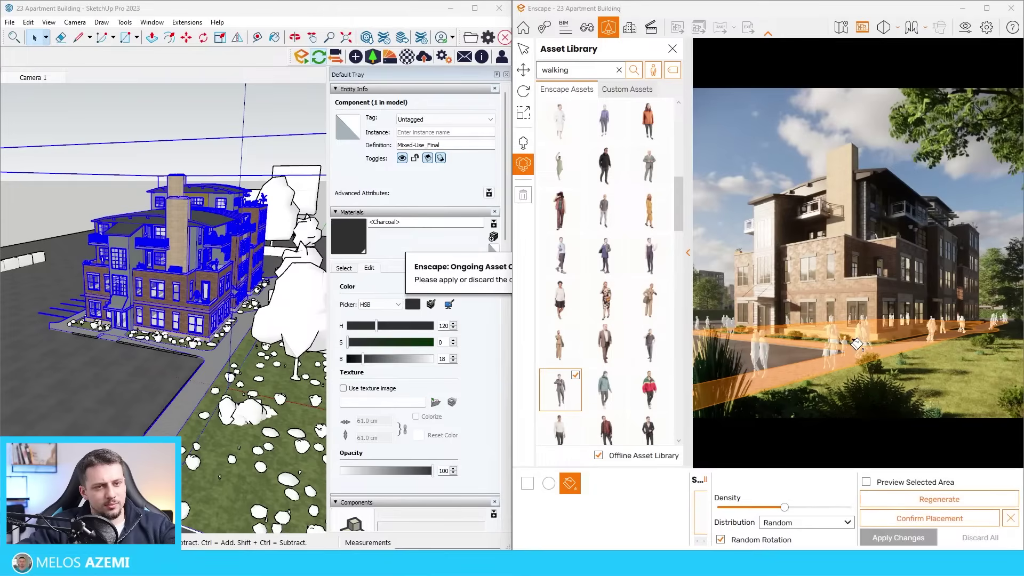
left_click_drag(774, 508, 745, 507)
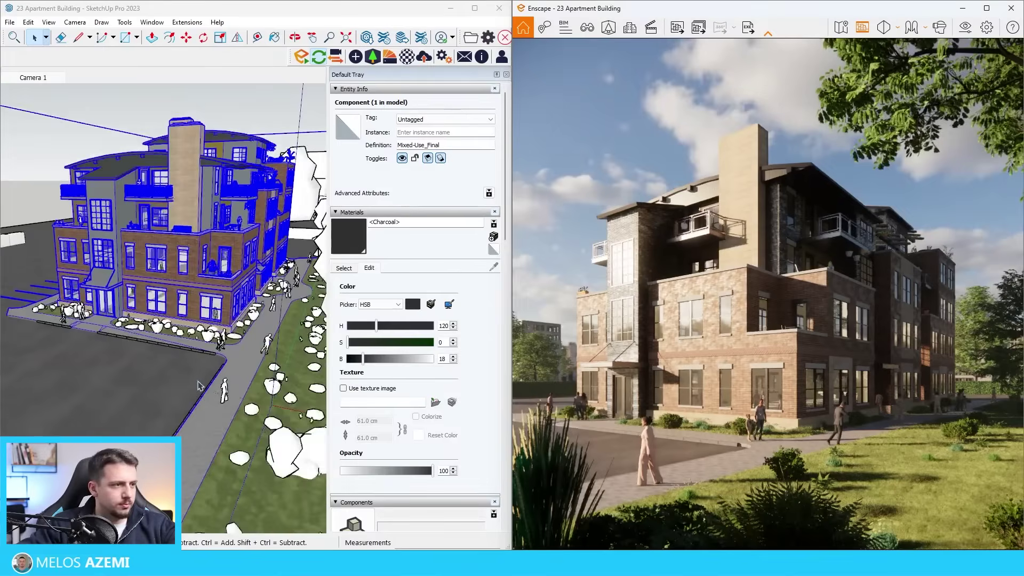
- Rotate the walking woman in the foreground of the paved path by about 98 degrees
scroll(224, 342, "up", 3)
left_click(222, 400)
scroll(242, 271, "up", 1)
scroll(243, 271, "down", 2)
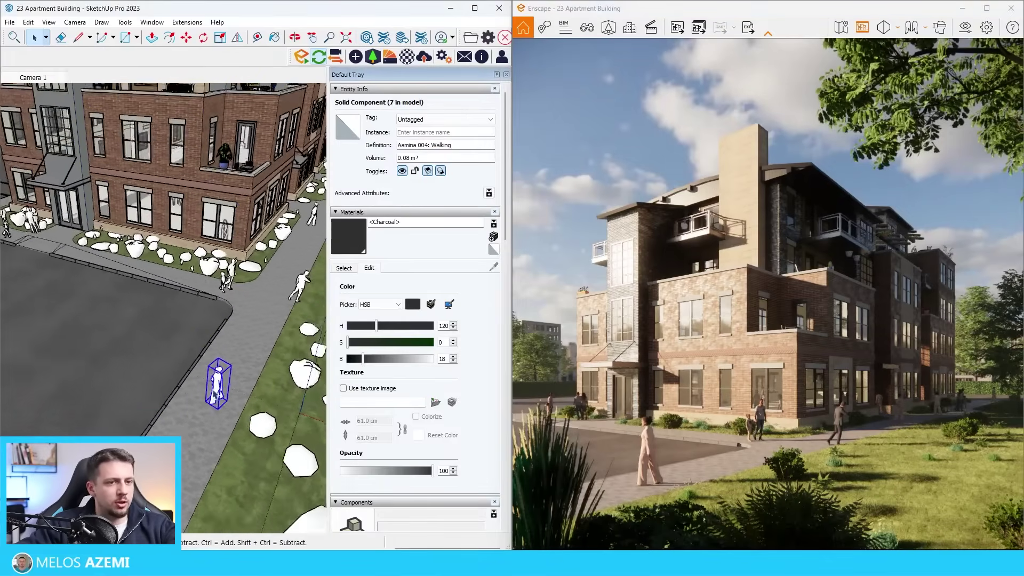
key("m")
scroll(224, 367, "up", 4)
left_click(229, 364)
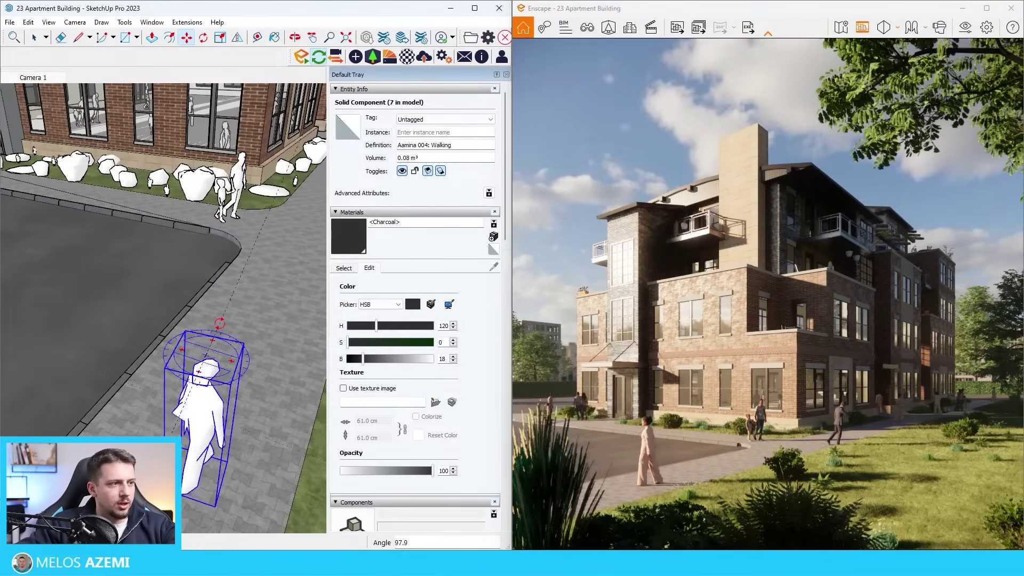
left_click(212, 320)
scroll(59, 320, "down", 5)
scroll(219, 266, "up", 4)
key("space")
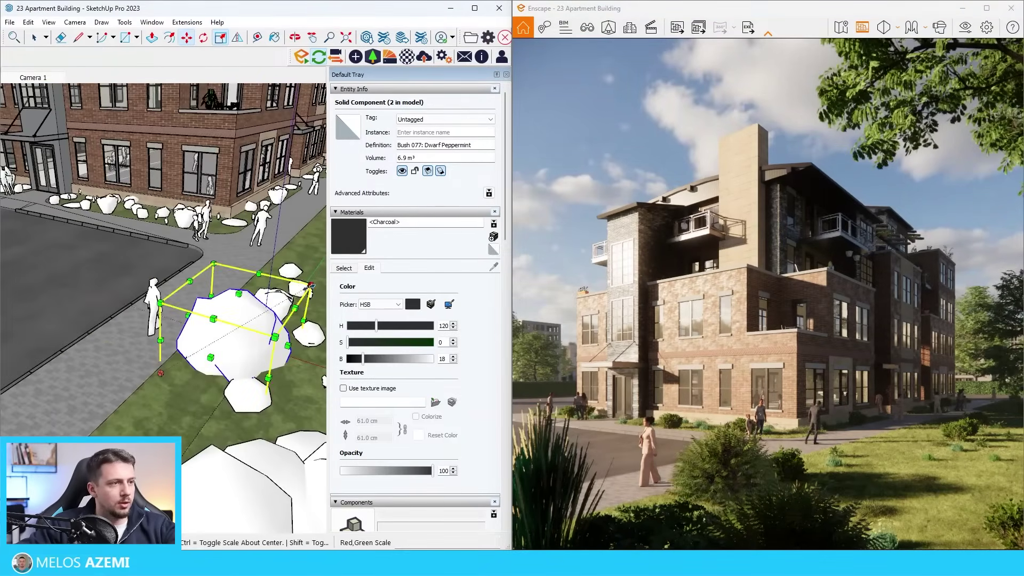
- Scale down the Dwarf Peppermint bush beside the walking woman and move it about 133 cm farther back on the lawn
key("m")
left_click(243, 336)
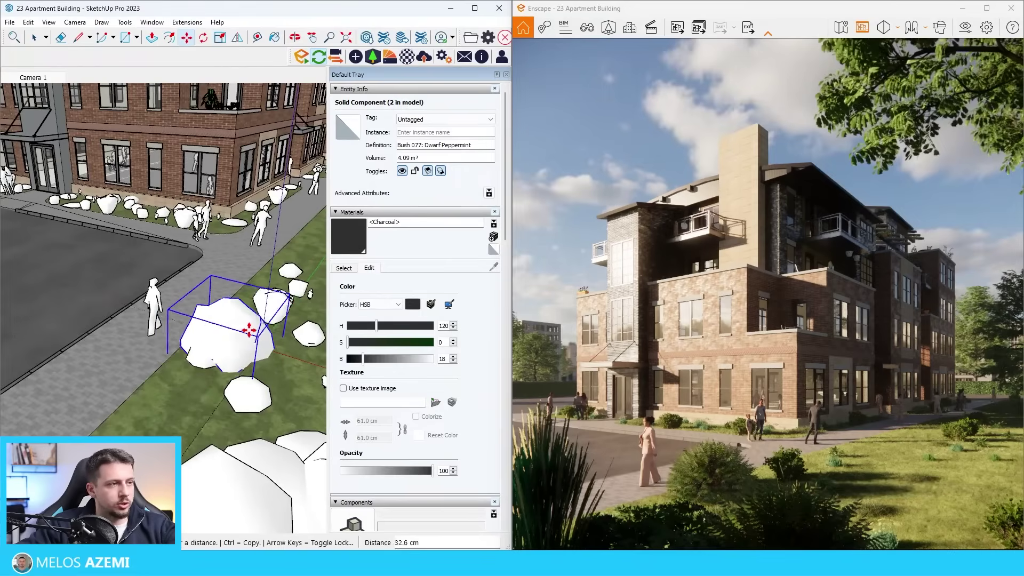
left_click(257, 320)
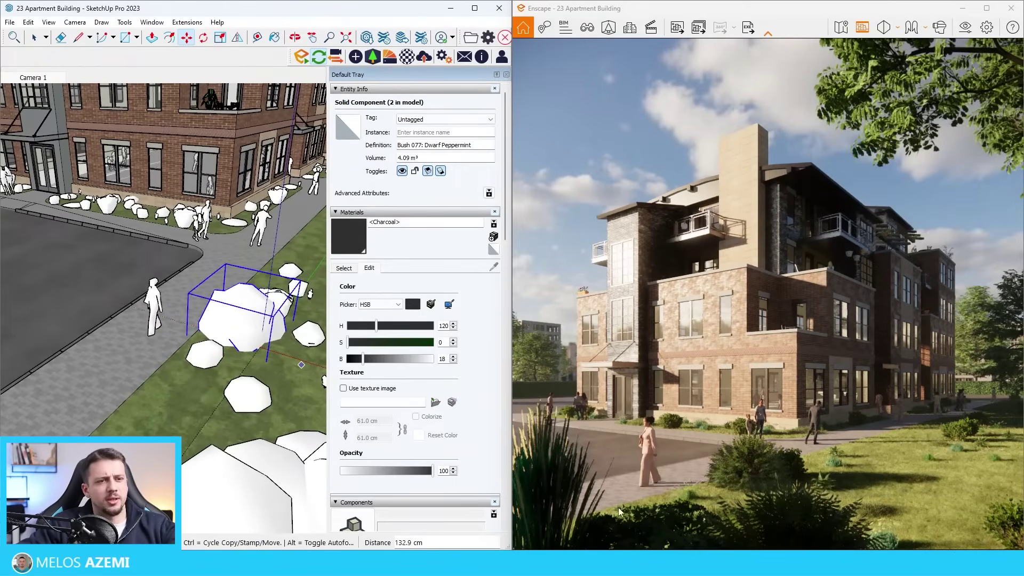
- Reposition the walking woman on the path near the canopied entrance
scroll(88, 294, "down", 3)
middle_click_drag(126, 304, 153, 286)
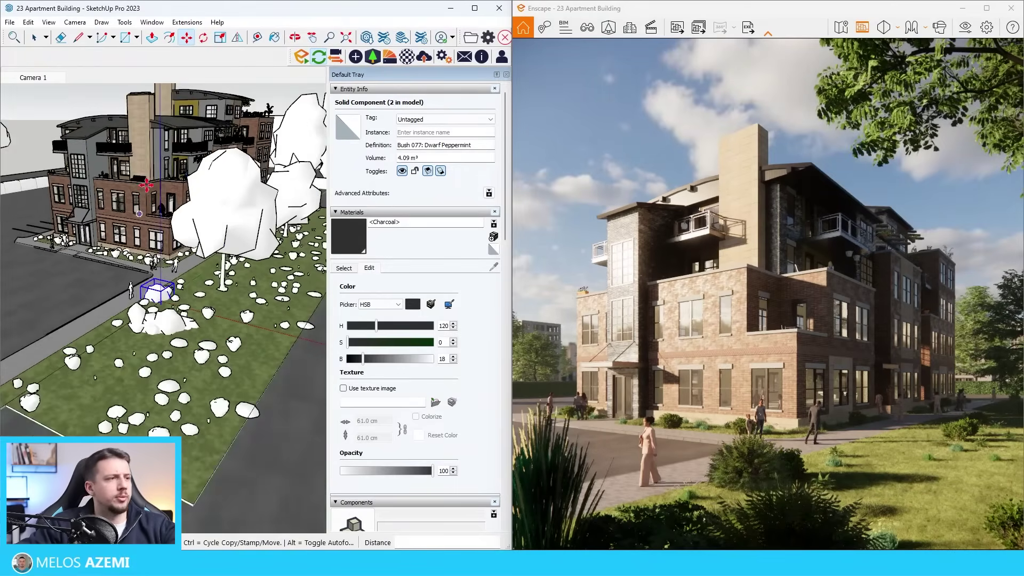
scroll(224, 256, "up", 5)
key("space")
middle_click_drag(231, 302, 233, 328)
scroll(233, 329, "up", 1)
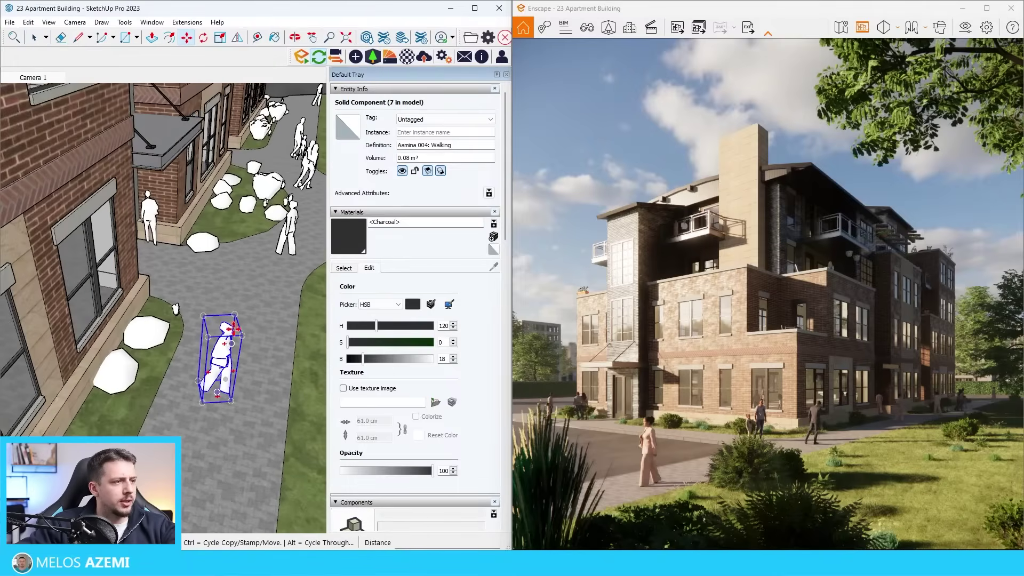
scroll(187, 299, "down", 3)
scroll(244, 230, "up", 3)
key("space")
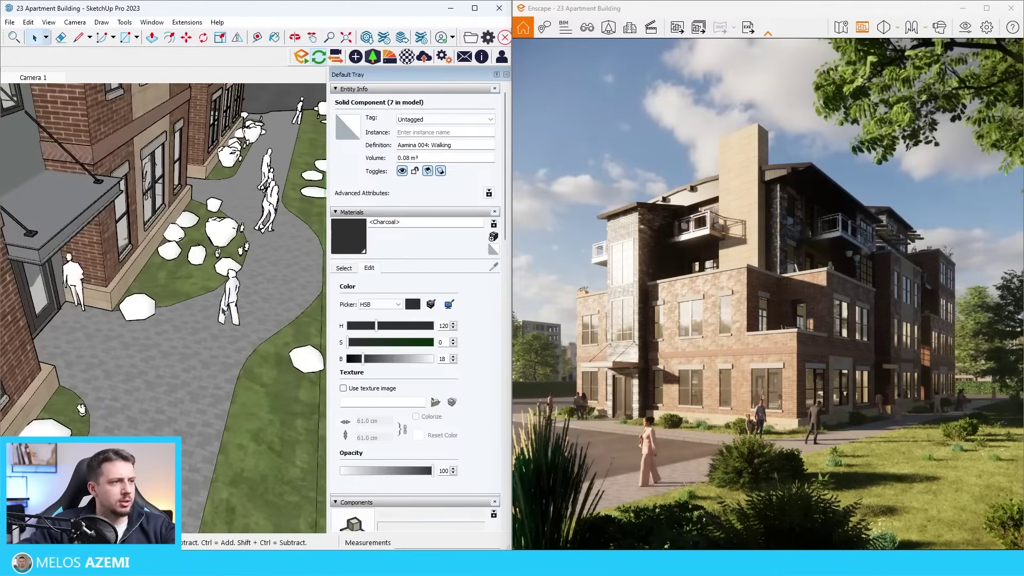
- Rotate the walking couple on the path by about 60 degrees so they follow the walkway
left_click(248, 289)
scroll(251, 226, "up", 4)
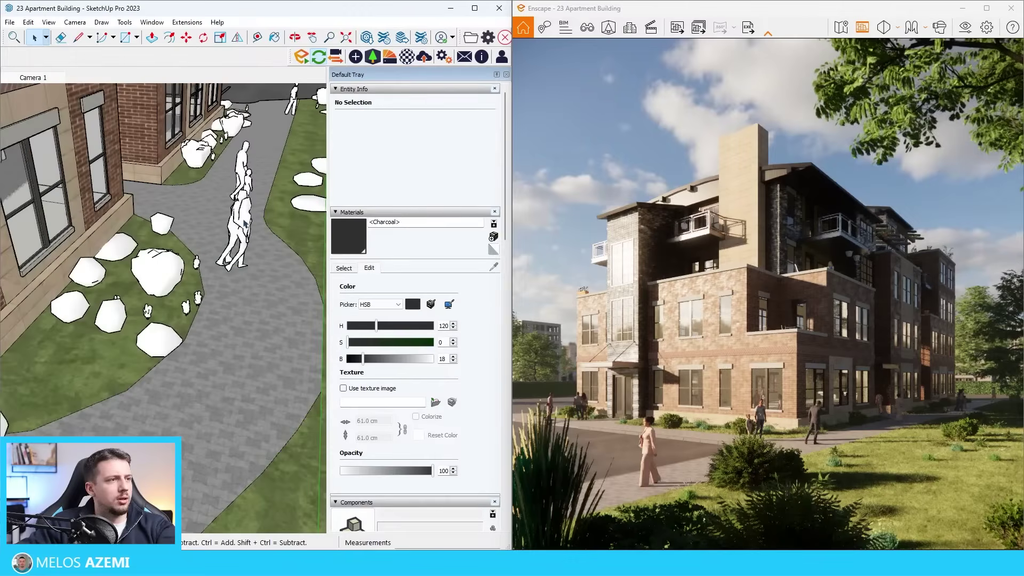
left_click(238, 235)
middle_click_drag(238, 235, 240, 251)
left_click(258, 292)
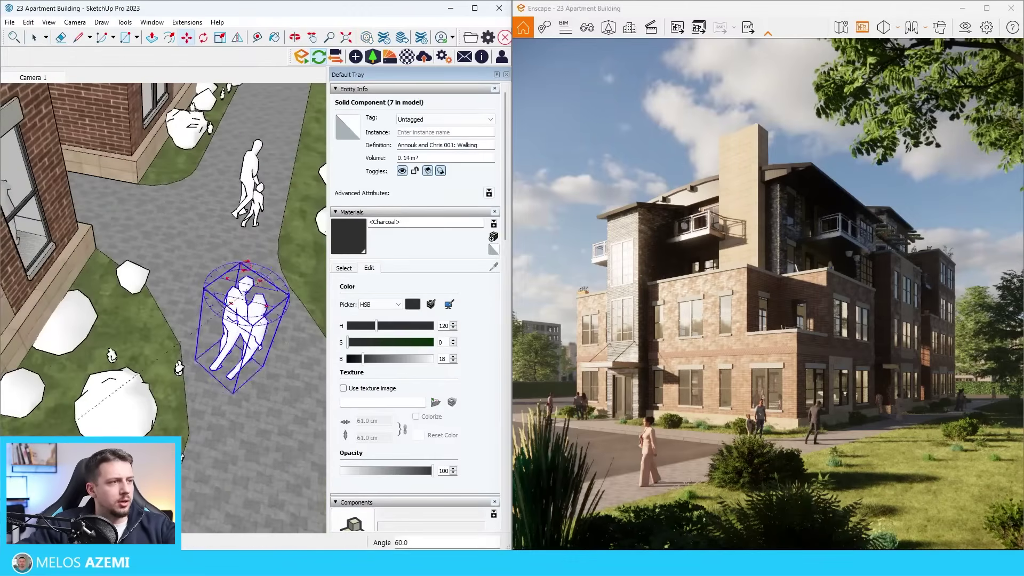
left_click(230, 267)
key("space")
- Rotate the walking adult and child on the paved path so they follow the walkway's direction
middle_click_drag(210, 249, 171, 336, "shift")
scroll(216, 280, "up", 2)
left_click(205, 274)
key("m")
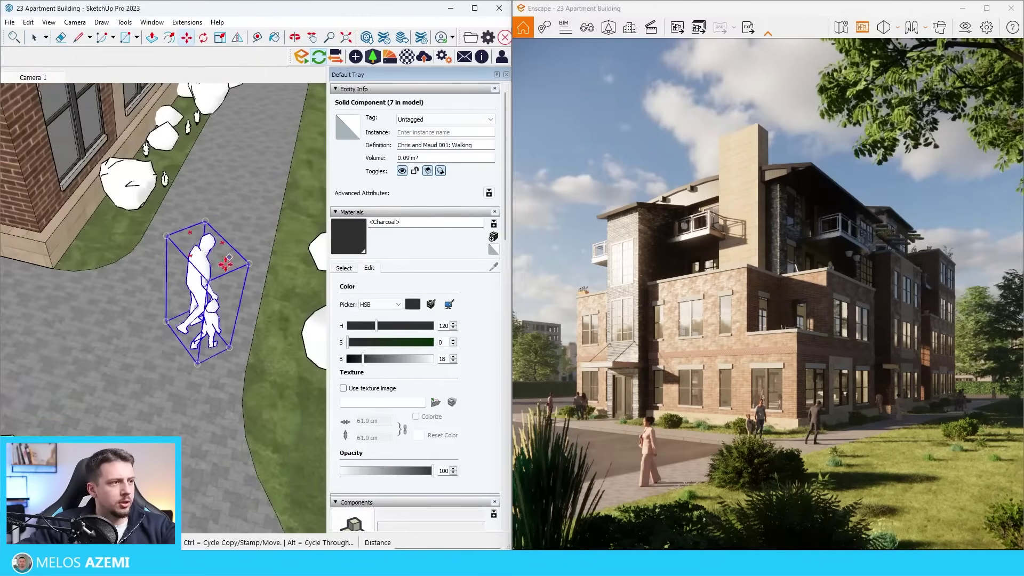
left_click(225, 264)
left_click(240, 256)
- Move the walking adult and child about 154 cm up the path towards the lawn edge
key("space")
key("m")
left_click(215, 361)
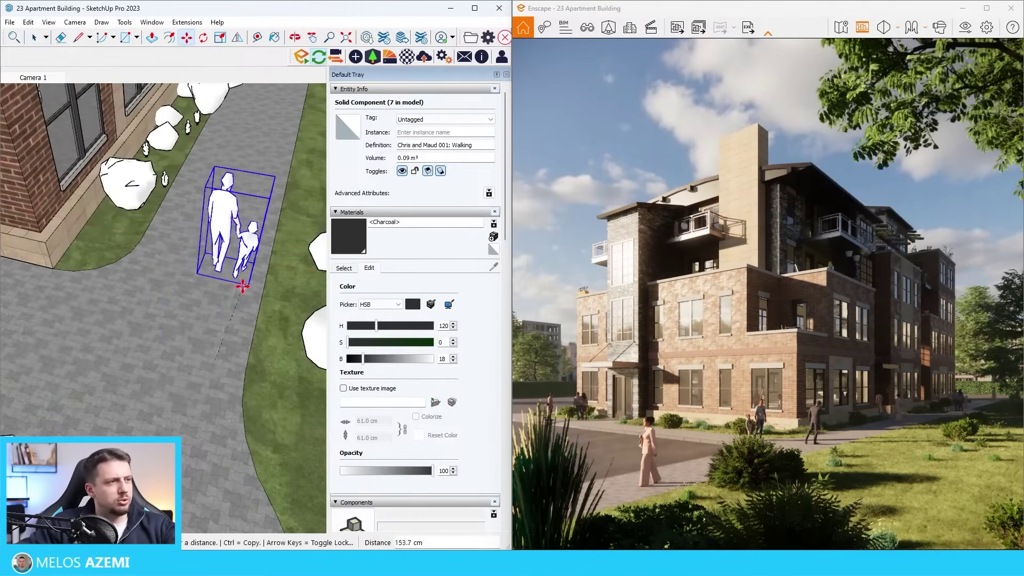
left_click(247, 264)
- Delete the walking woman at the lawn edge near the far end of the paved path
middle_click_drag(246, 264, 215, 317, "shift")
scroll(215, 317, "down", 4)
scroll(286, 124, "up", 4)
key("space")
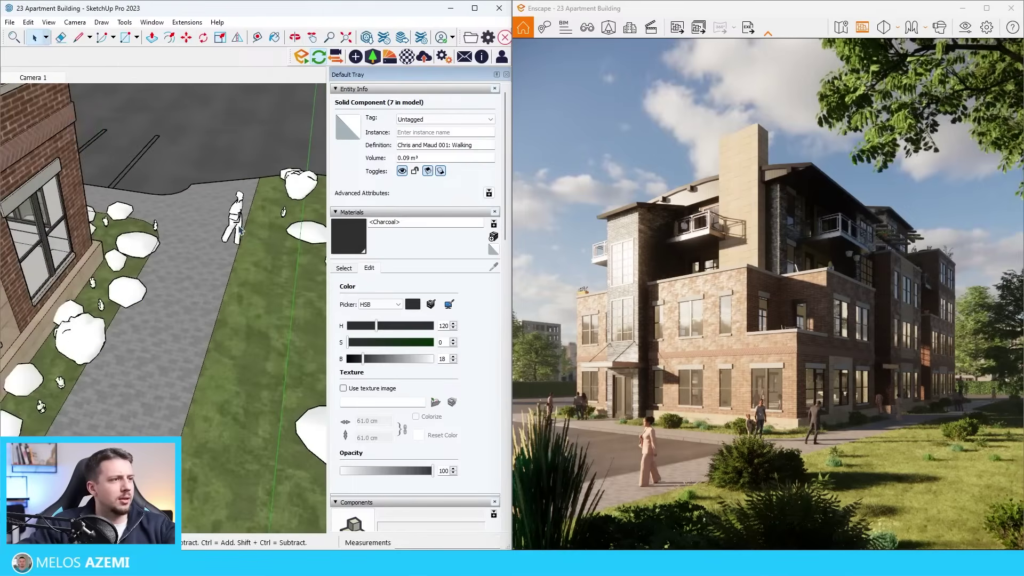
scroll(240, 231, "up", 3)
key("m")
key("Delete")
middle_click_drag(214, 232, 249, 163)
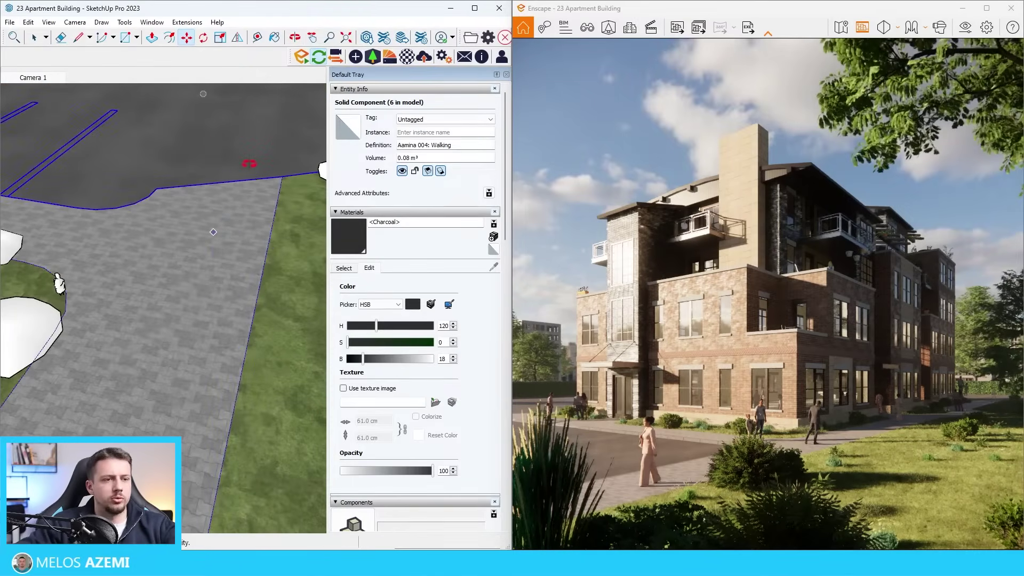
left_click(224, 215)
scroll(225, 215, "down", 10)
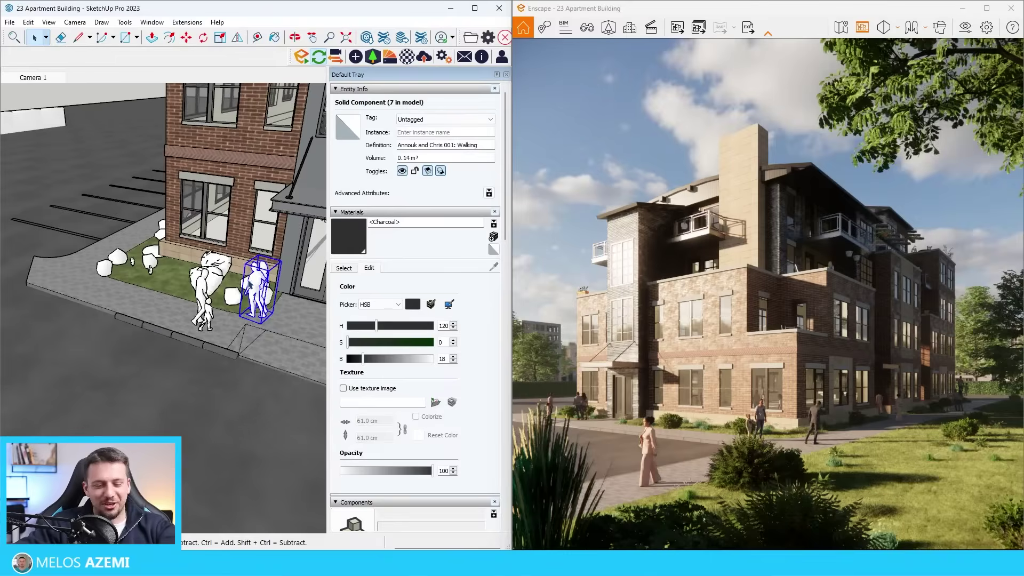
- Move the walking adult and child from the kerb beside the planting bed to in front of the canopied entrance doors
scroll(183, 336, "up", 3)
scroll(152, 347, "down", 1)
left_click(152, 347)
key("m")
left_click(143, 381)
scroll(64, 325, "down", 3)
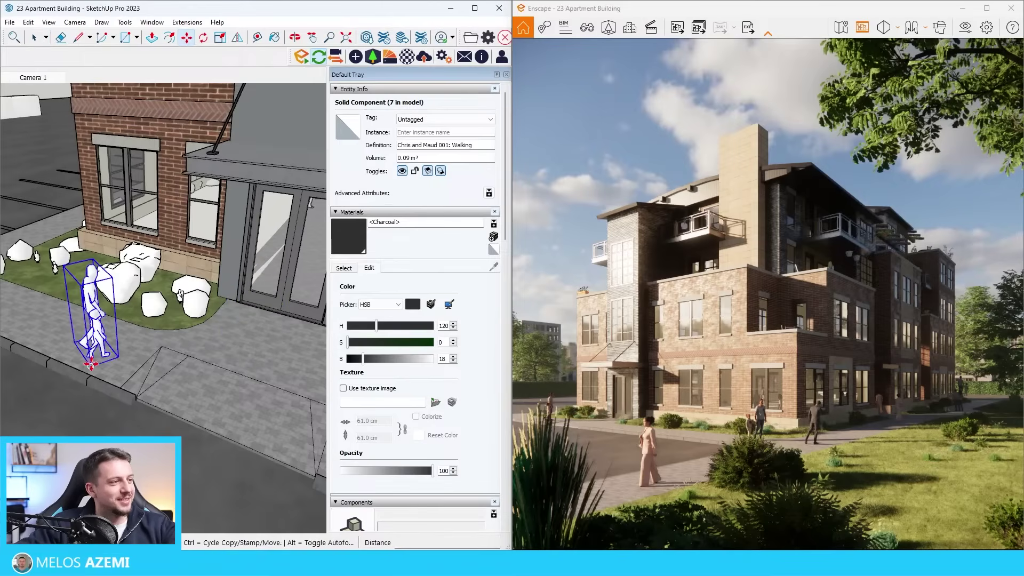
left_click(242, 368)
middle_click_drag(240, 347, 279, 307)
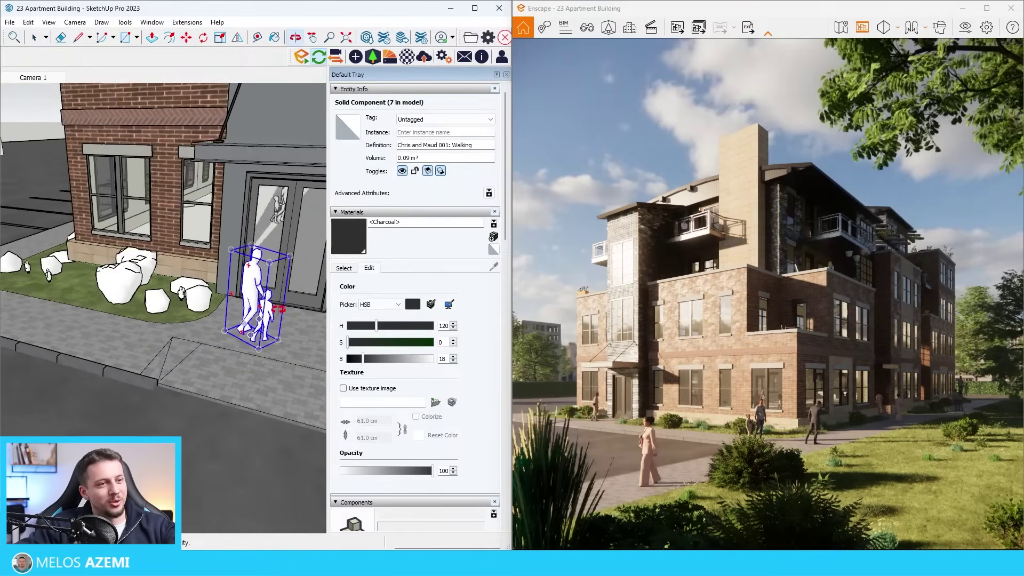
key("space")
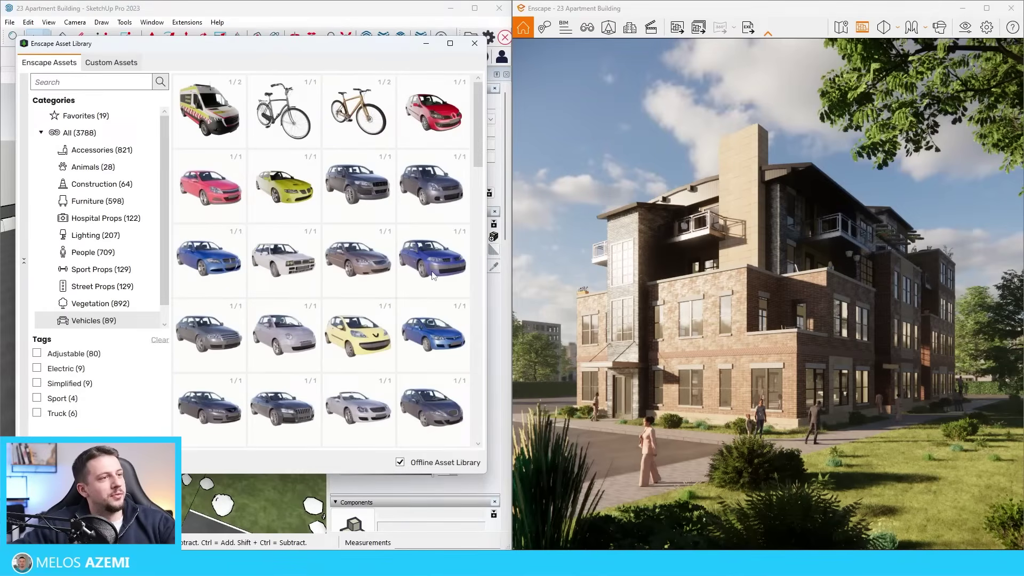
- Place the Car 050 asset from the Enscape Vehicles category in the parking area beside the building
scroll(302, 277, "down", 5)
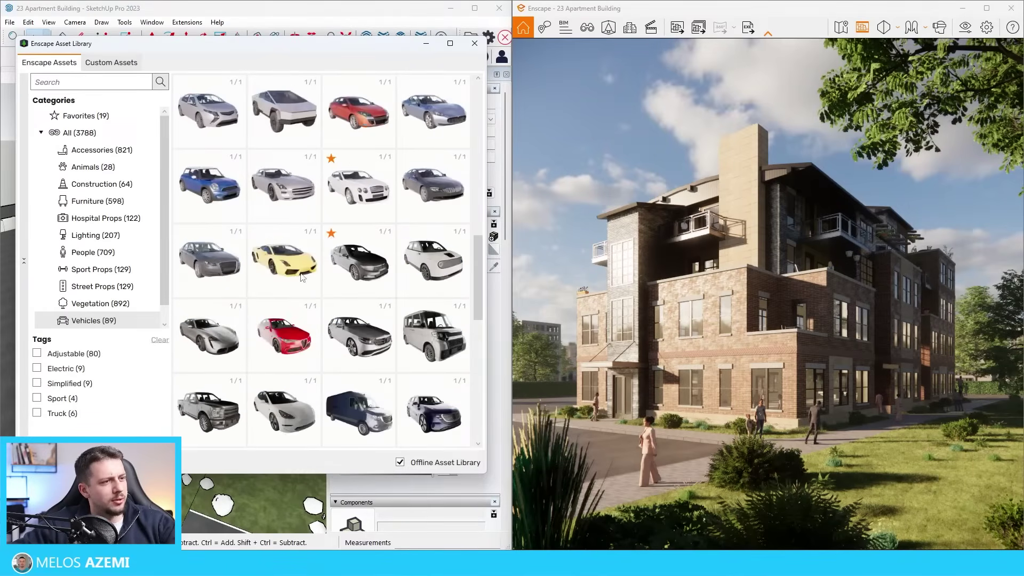
left_click(366, 334)
scroll(128, 290, "up", 5)
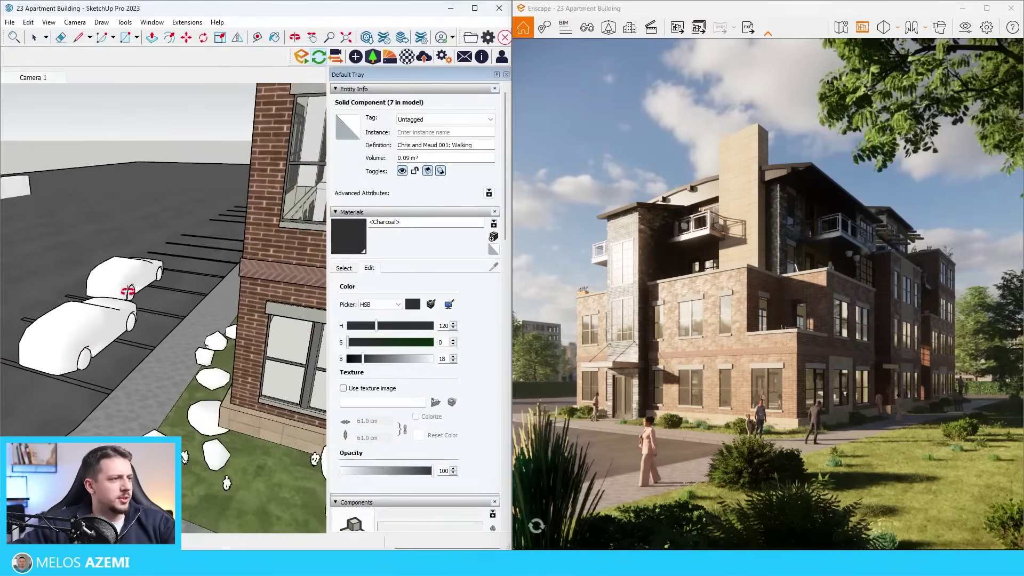
middle_click_drag(128, 292, 134, 341)
key("Escape")
- Rotate the Car 050 vehicle to line up with the parking bay markings
left_click(112, 325)
key("m")
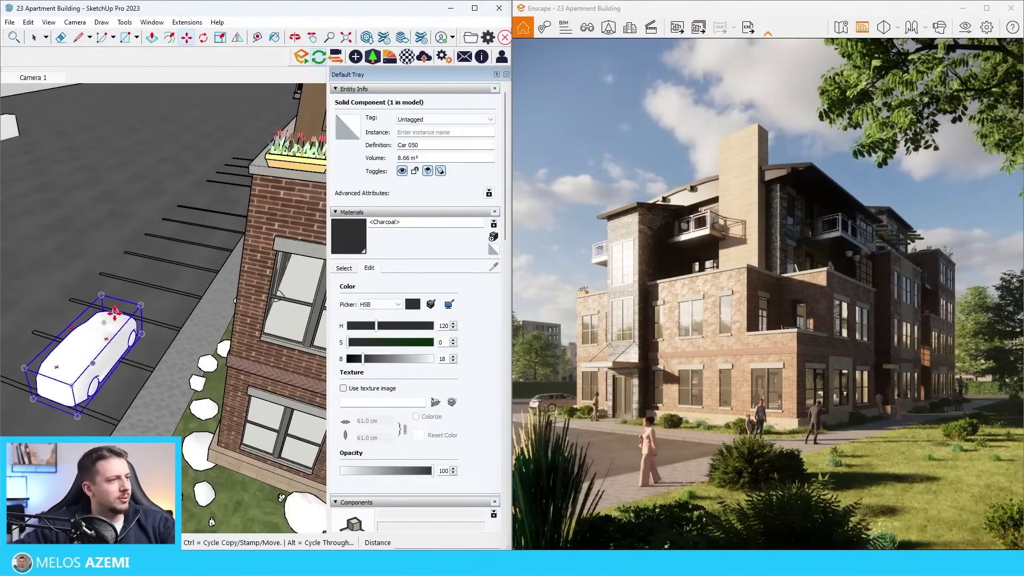
left_click(115, 311)
left_click(120, 403)
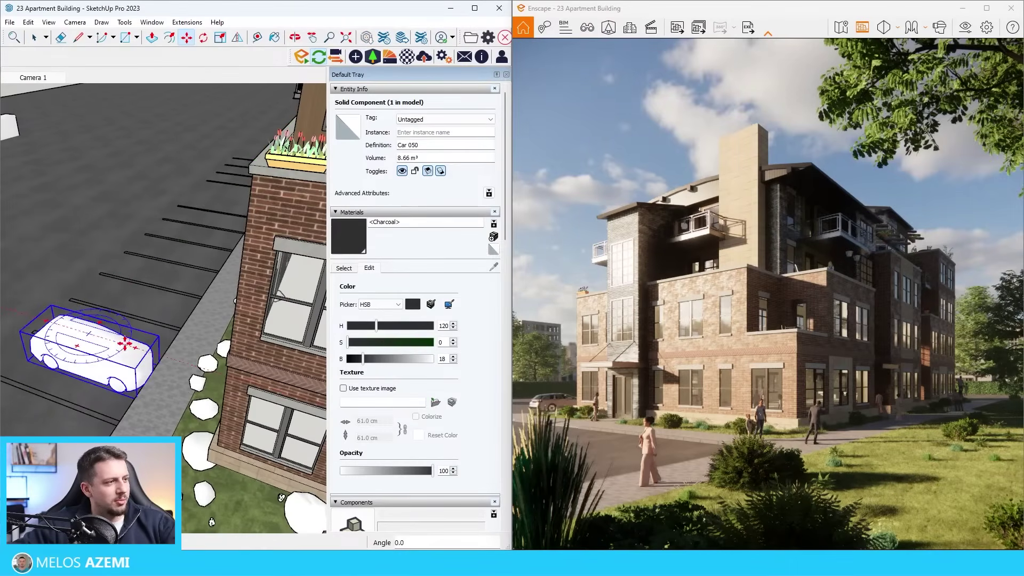
- Shift the Car 050 vehicle in small moves to fit it between the parking bay lines next to the sidewalk
left_click(121, 403)
left_click(87, 400)
scroll(107, 388, "up", 3)
left_click(102, 389)
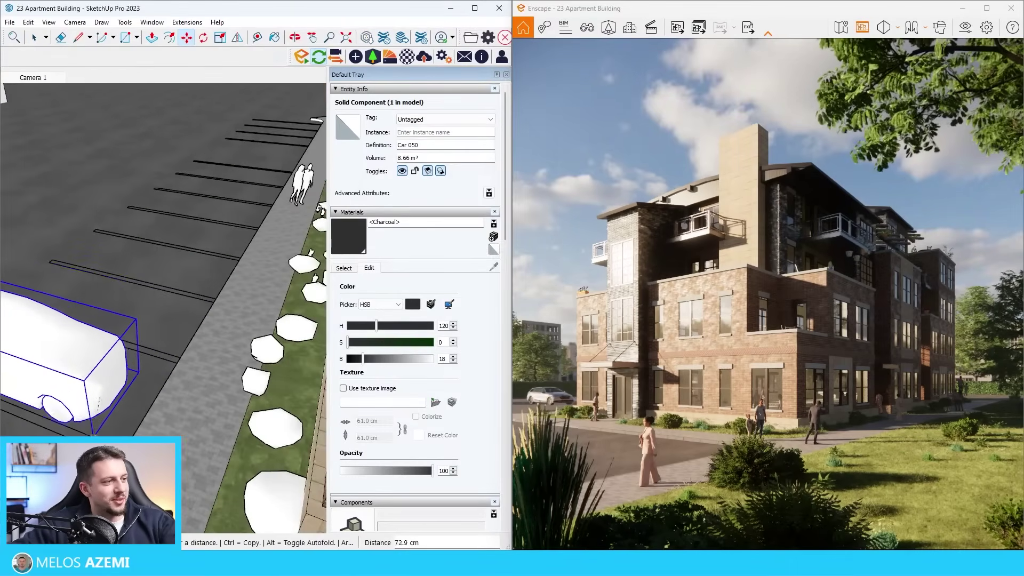
left_click(103, 405)
left_click(137, 391)
left_click(135, 402)
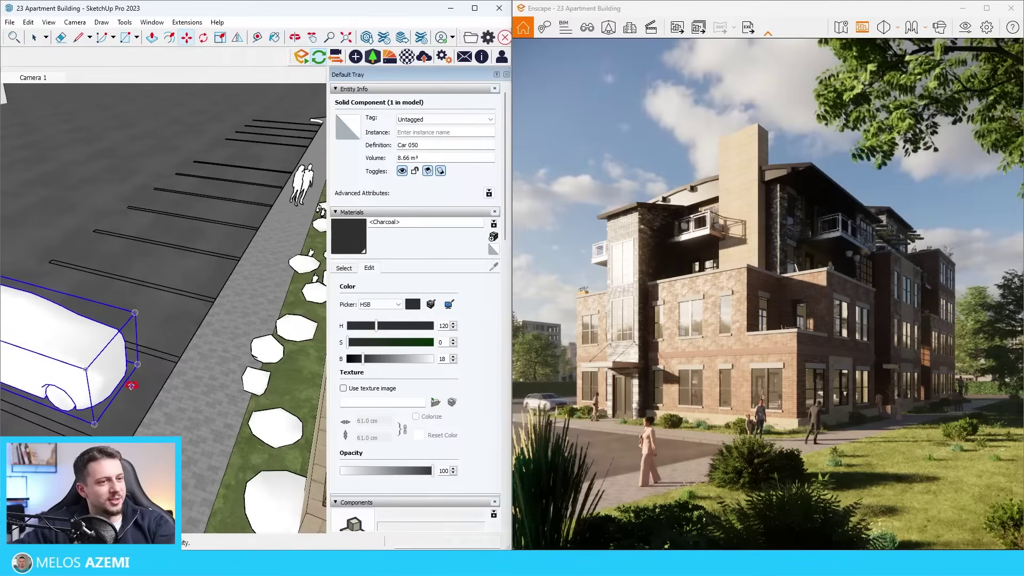
middle_click_drag(131, 385, 170, 352)
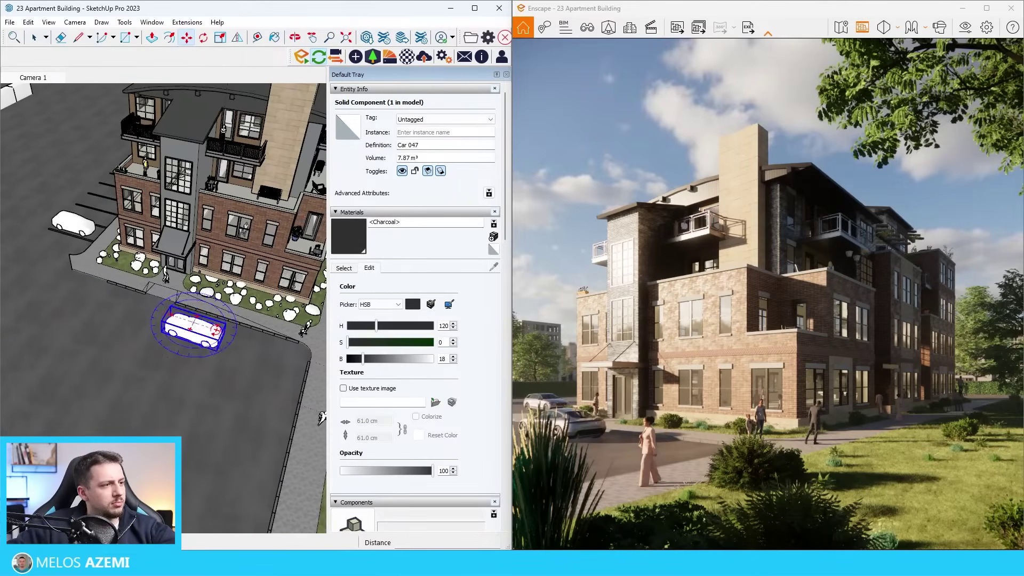
- Rotate the Car 047 vehicle on the road in front of the entrance by about 75 degrees
left_click(216, 329)
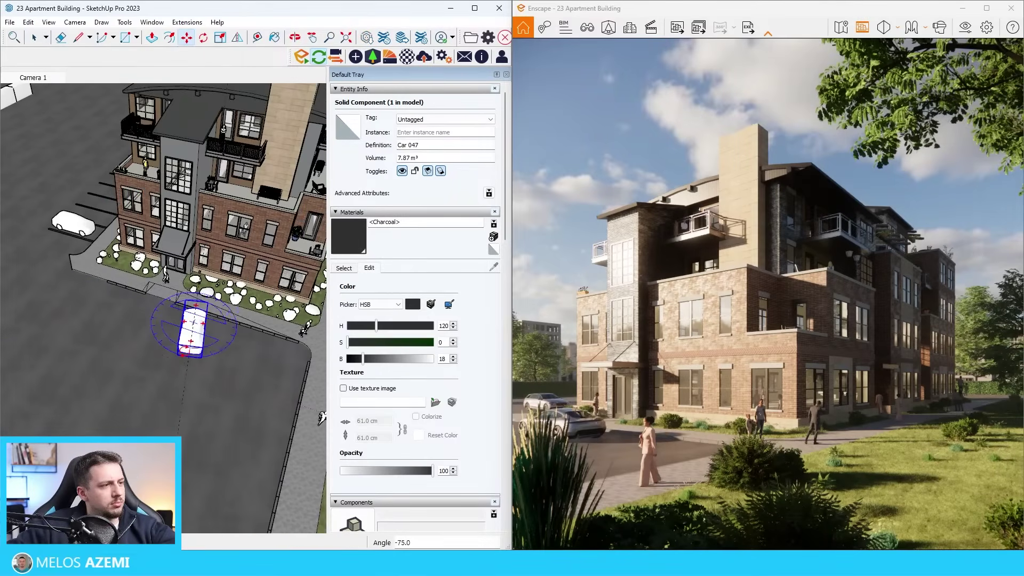
left_click(163, 385)
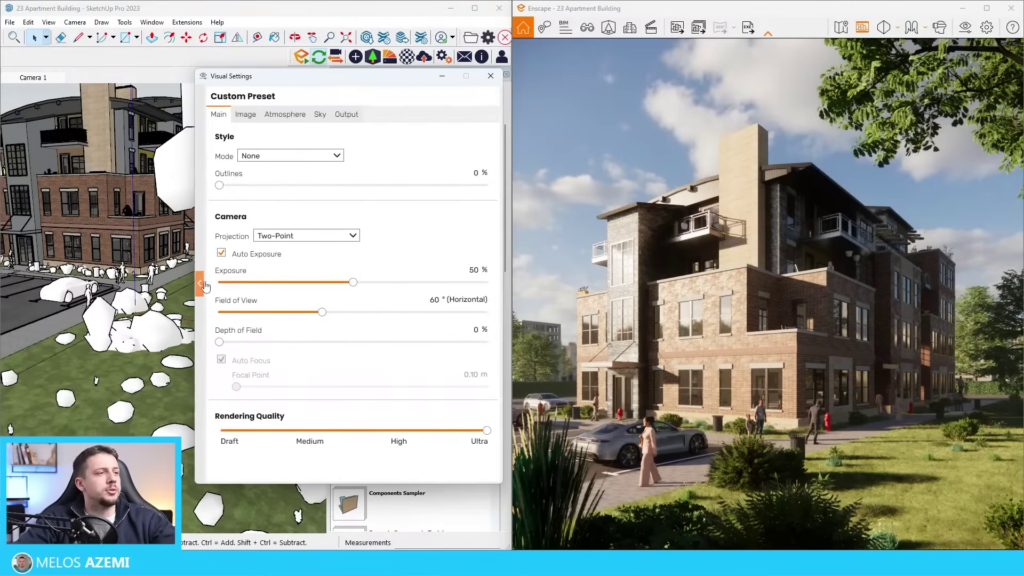
- Rename the Custom Preset visual settings preset as HDRI 1 and duplicate it
left_click(206, 286)
left_click(331, 159)
left_click(373, 168)
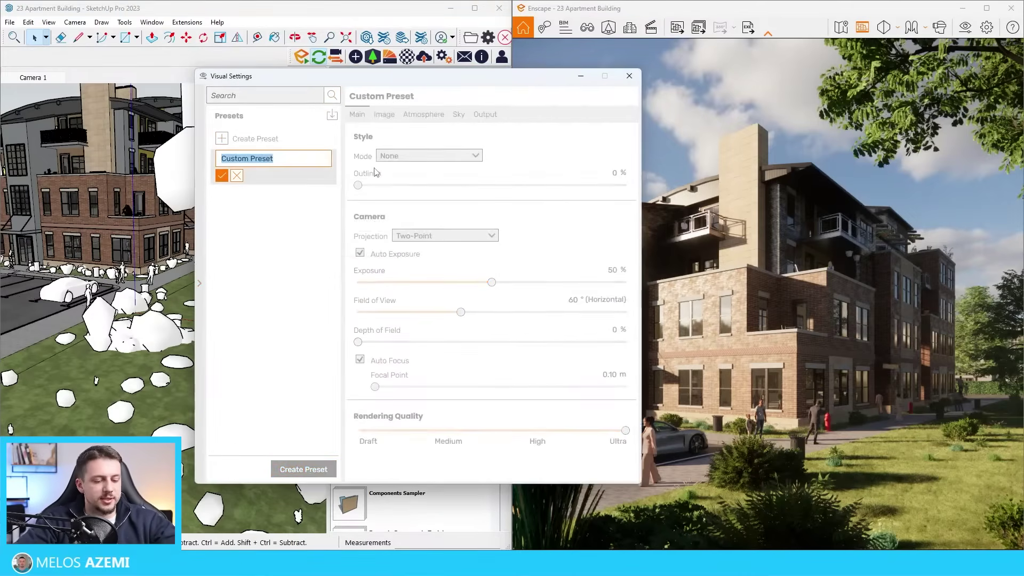
type("HDRI 1")
left_click(222, 175)
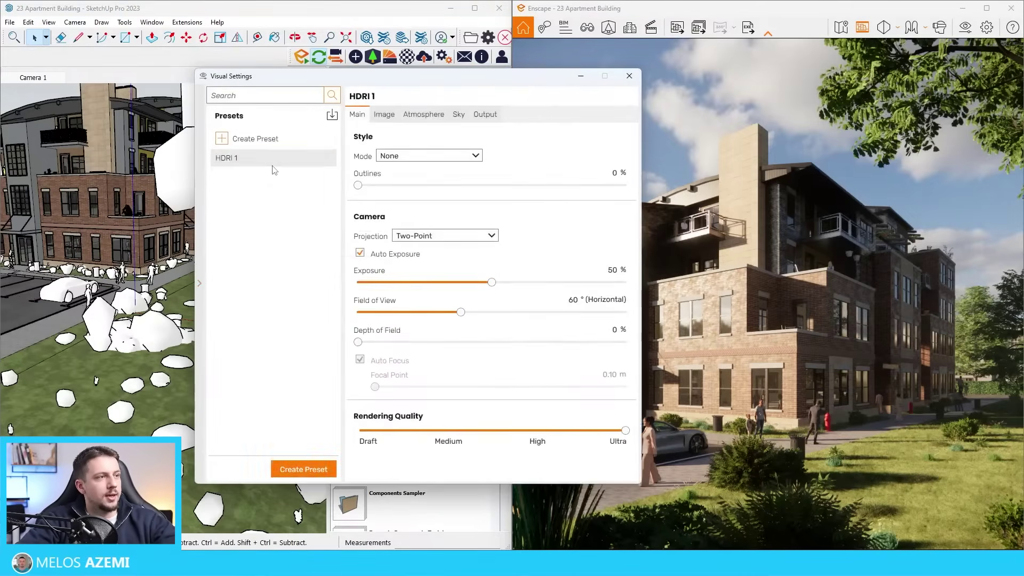
left_click(327, 159)
left_click(352, 185)
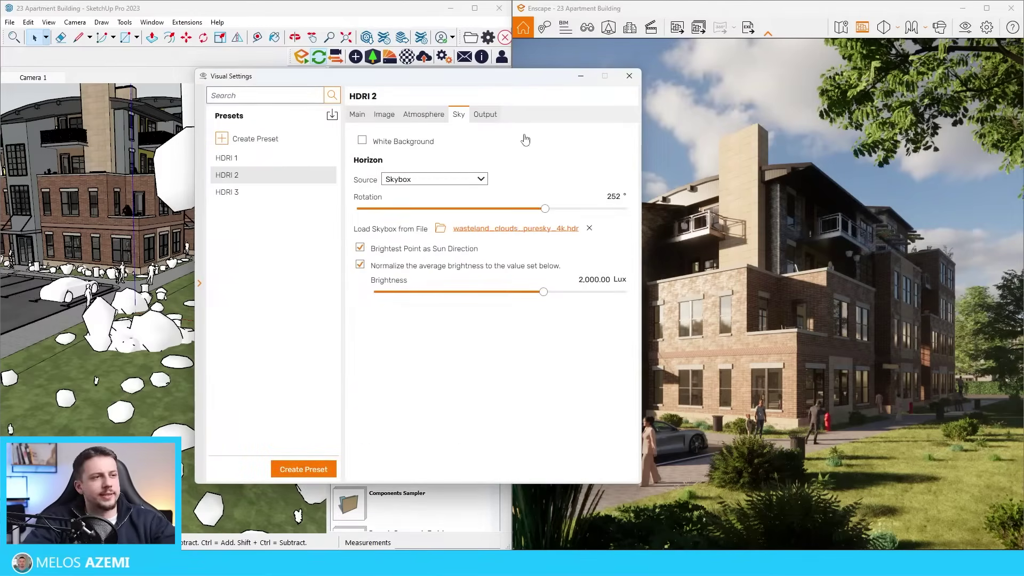
- Try different skybox rotations, including 360° and 119°, on the HDRI 2 preset with wasteland_clouds_puresky_4k.hdr
mouse_move(486, 76)
left_mouse_down()
mouse_move(244, 75)
mouse_move(283, 122)
mouse_move(276, 72)
mouse_move(287, 64)
mouse_move(276, 56)
left_mouse_up()
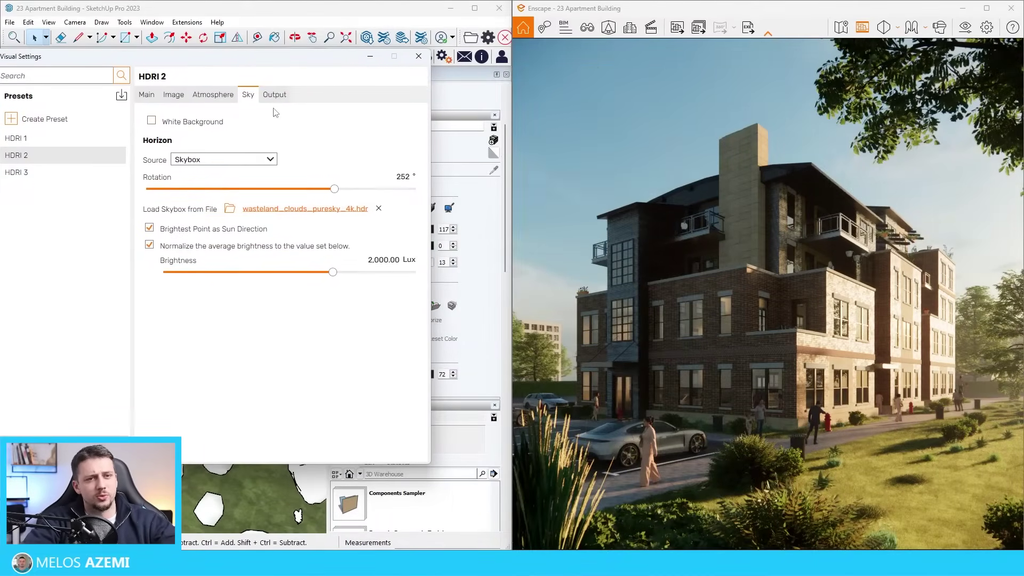
left_click_drag(337, 189, 337, 209)
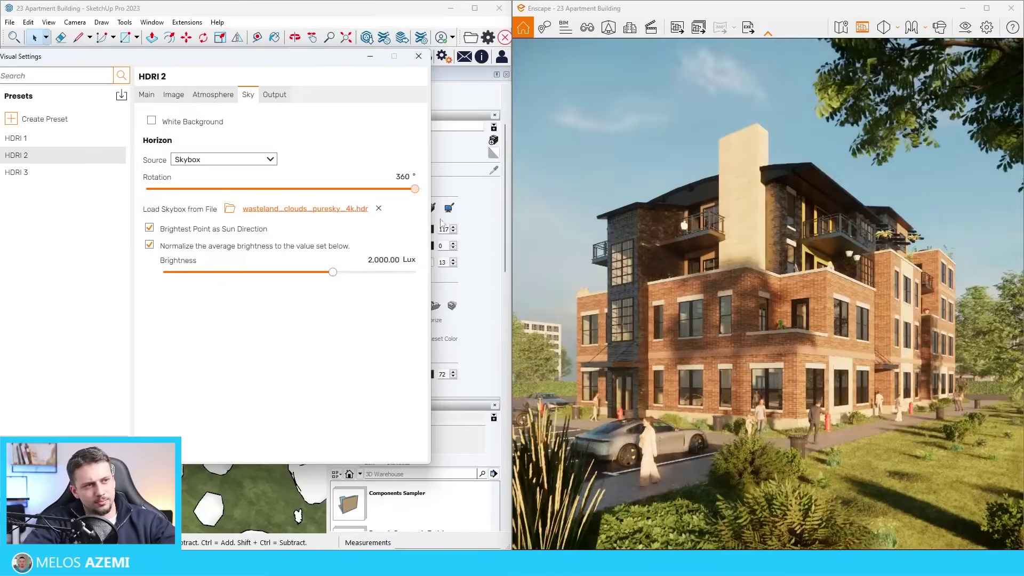
left_click_drag(397, 213, 238, 218)
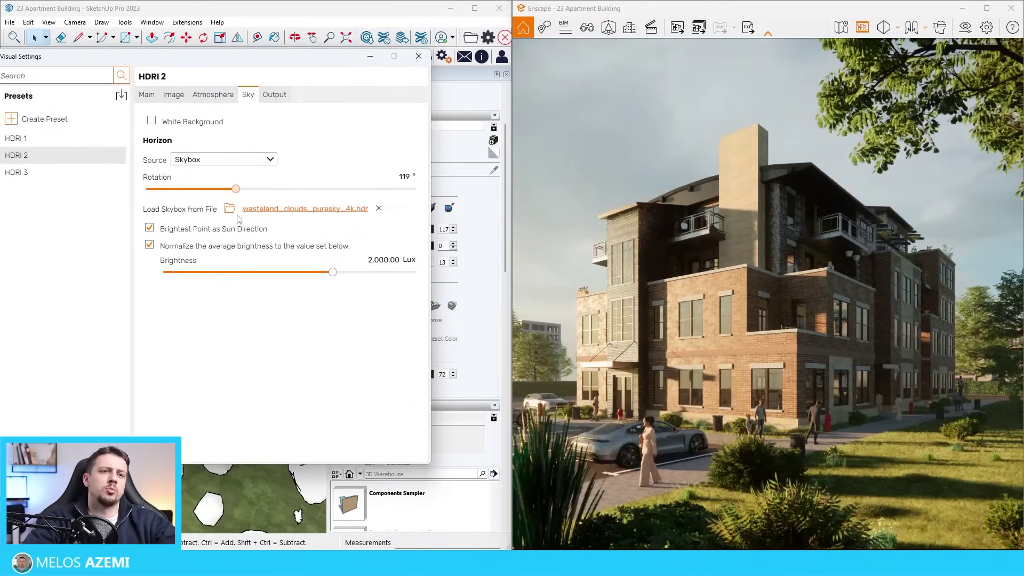
left_click_drag(238, 219, 205, 223)
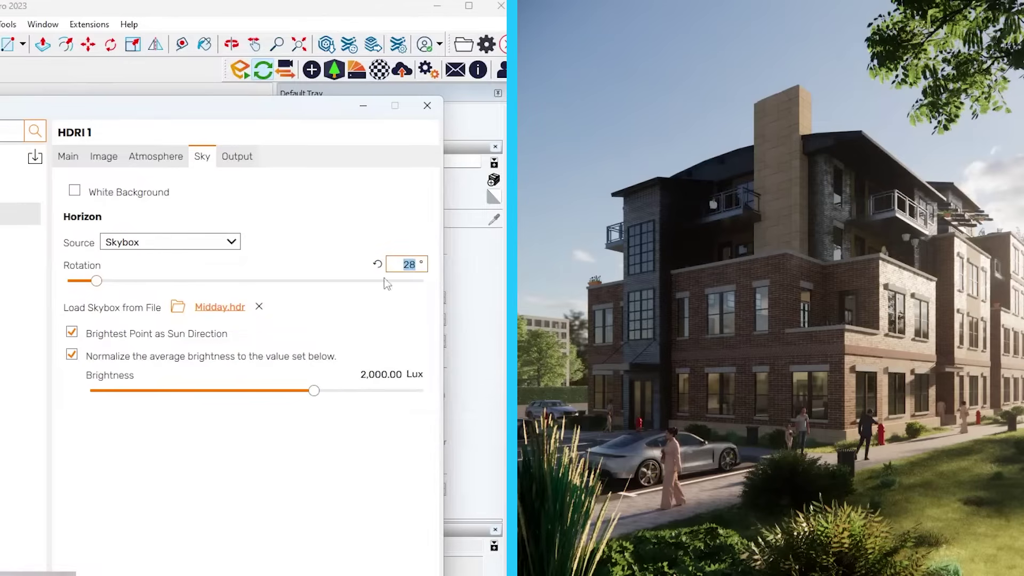
- Increase the rotation of the Midday.hdr skybox in the HDRI 1 preset
left_click_drag(105, 283, 313, 288)
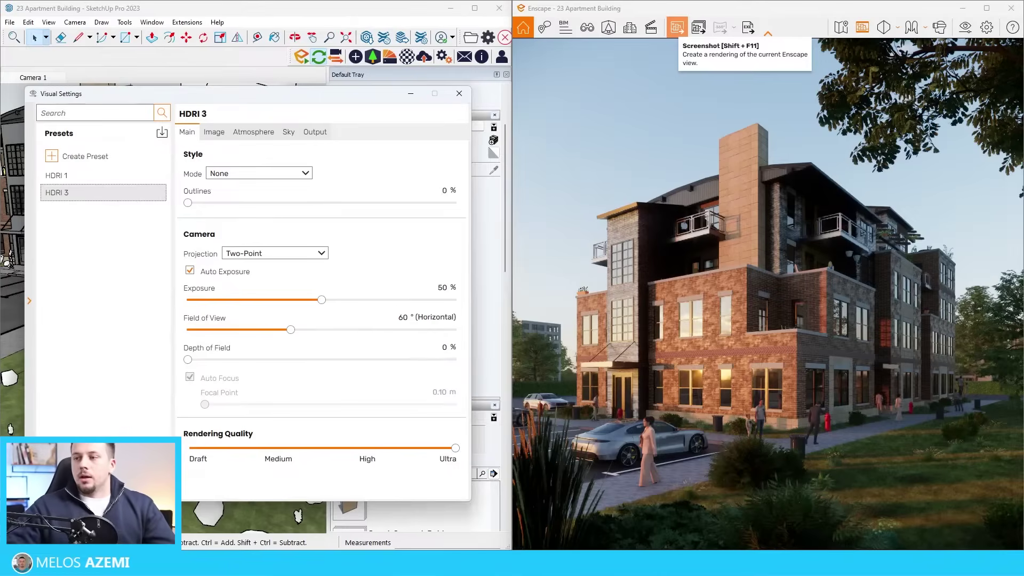
- Set the Sunrise.hdr skybox rotation of the HDRI 3 preset to 265° and render the current Enscape view
left_click(288, 134)
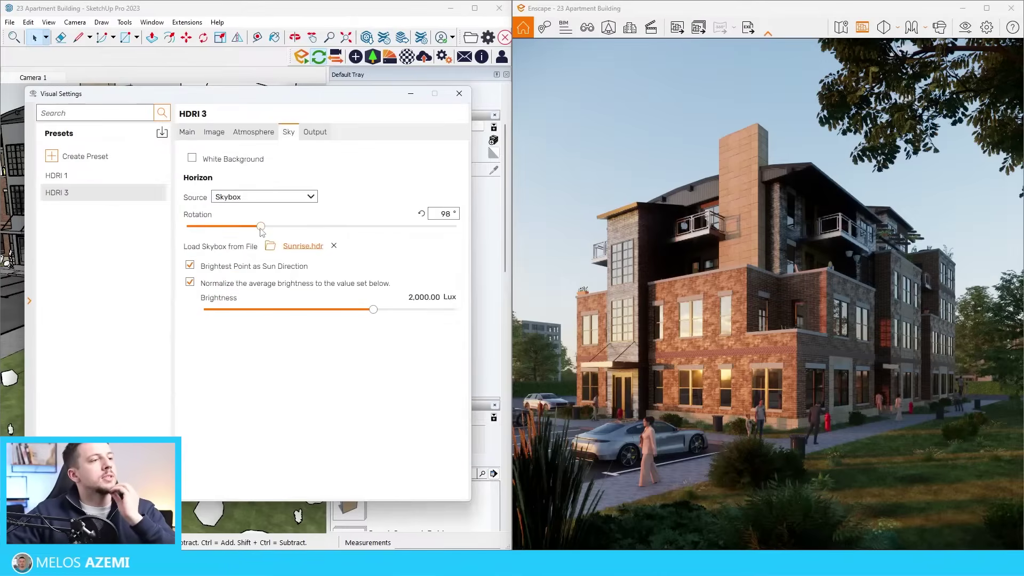
left_click_drag(261, 228, 388, 233)
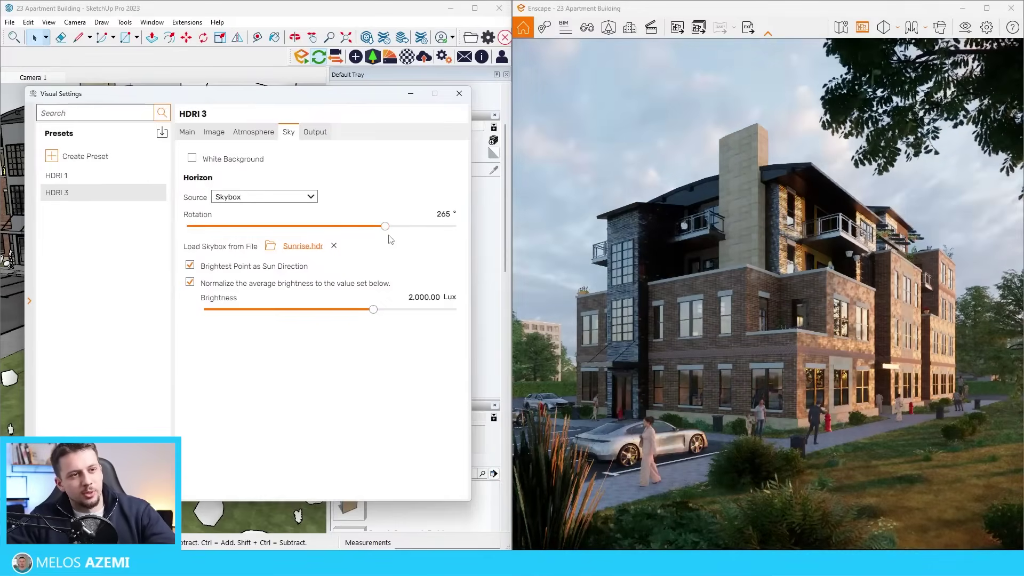
left_click(678, 30)
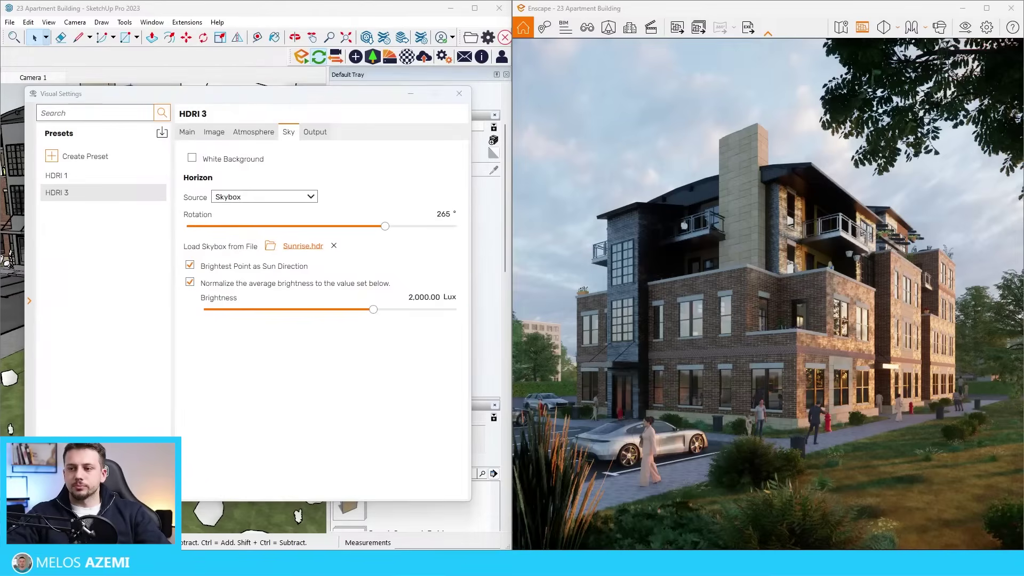